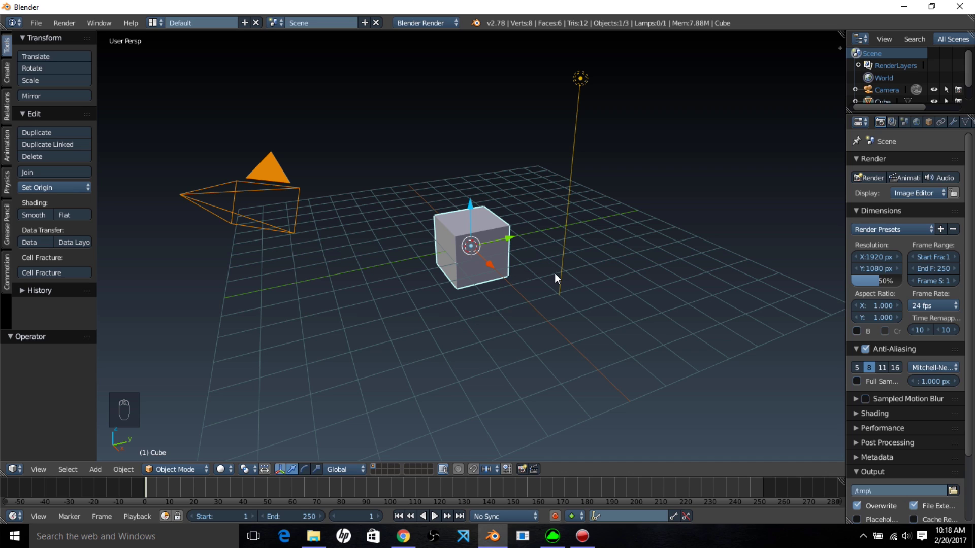
Align the camera to the top view, then delete the default cube and lamp.
key(KP_7)
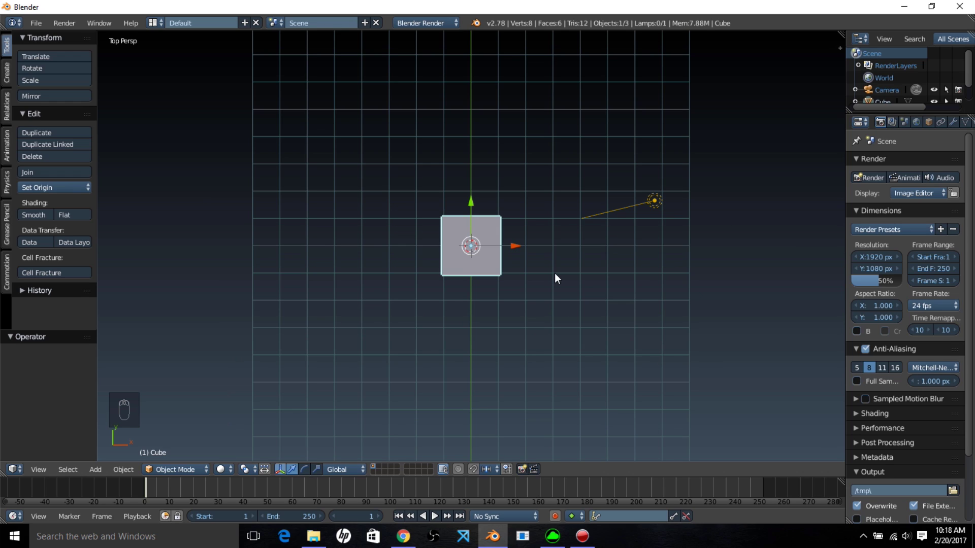
key(ctrl+alt+KP_0)
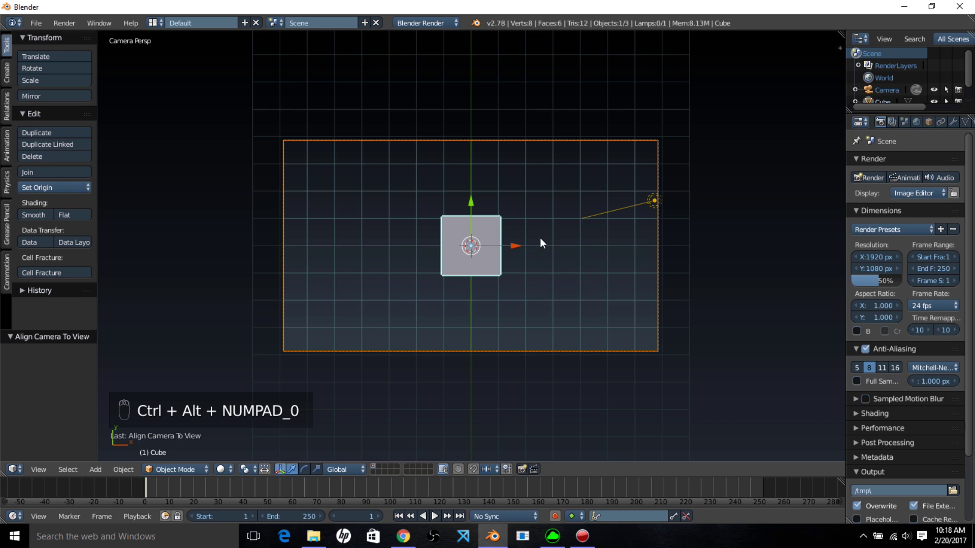
key(x)
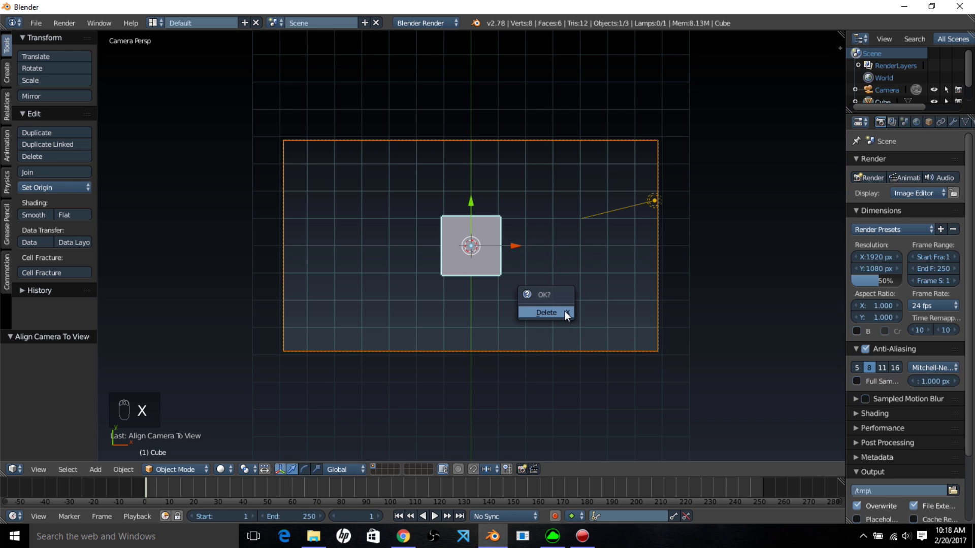
click(565, 311)
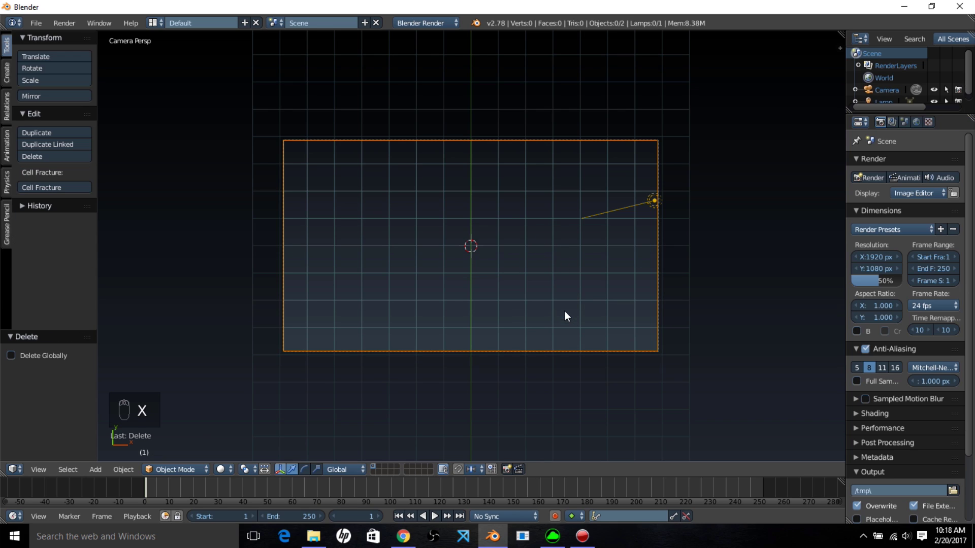
right_click(609, 211)
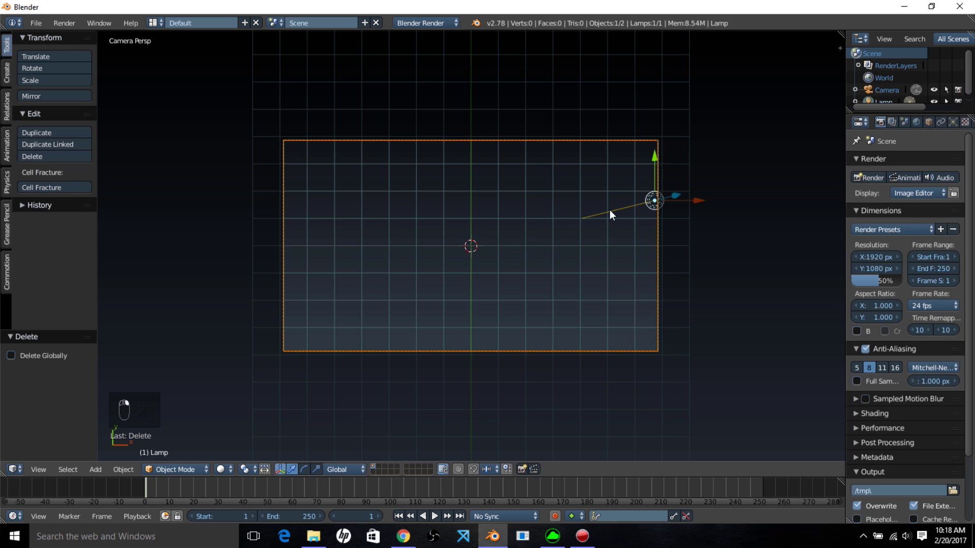
key(x)
click(626, 290)
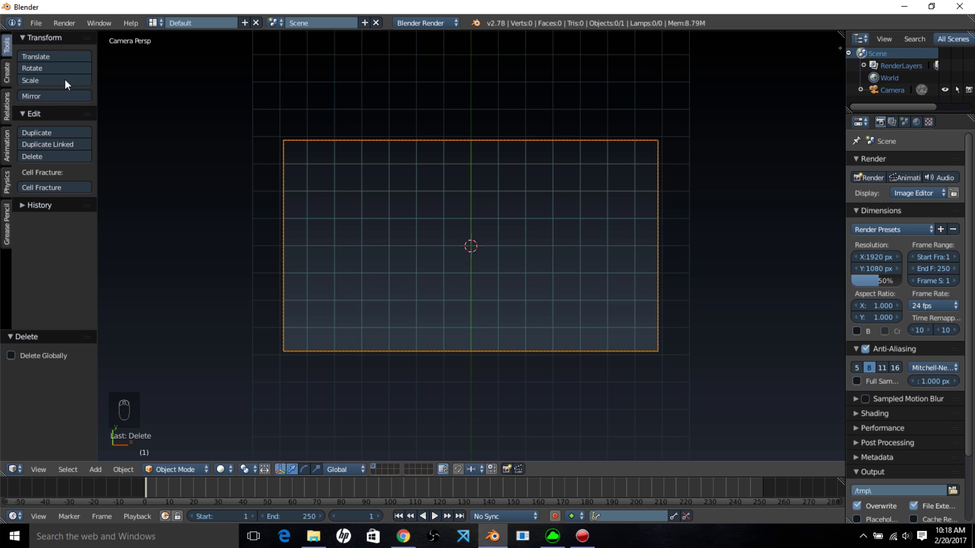
Add a text object at the scene centre and replace its 'Text' wording with 'PROCEDURAL'.
click(7, 72)
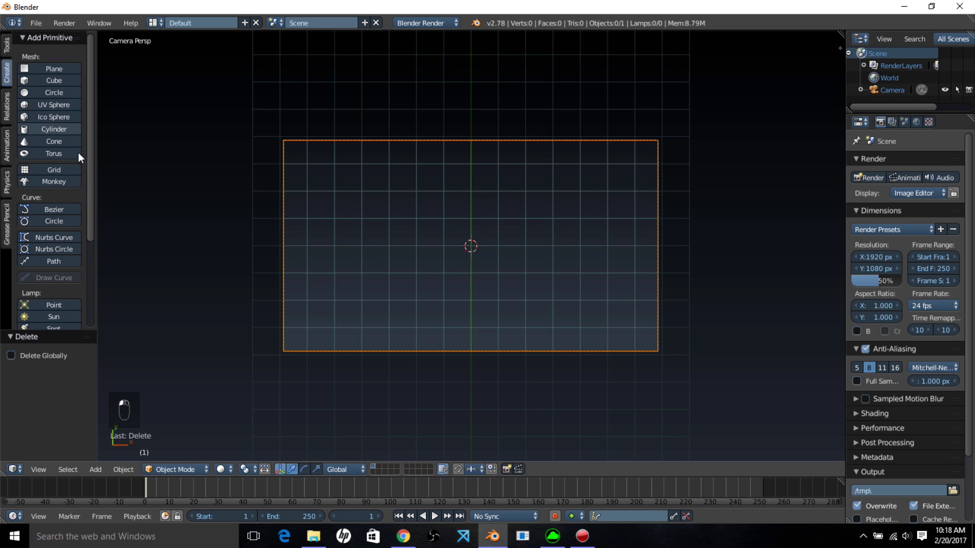
scroll(59, 258, down, 6)
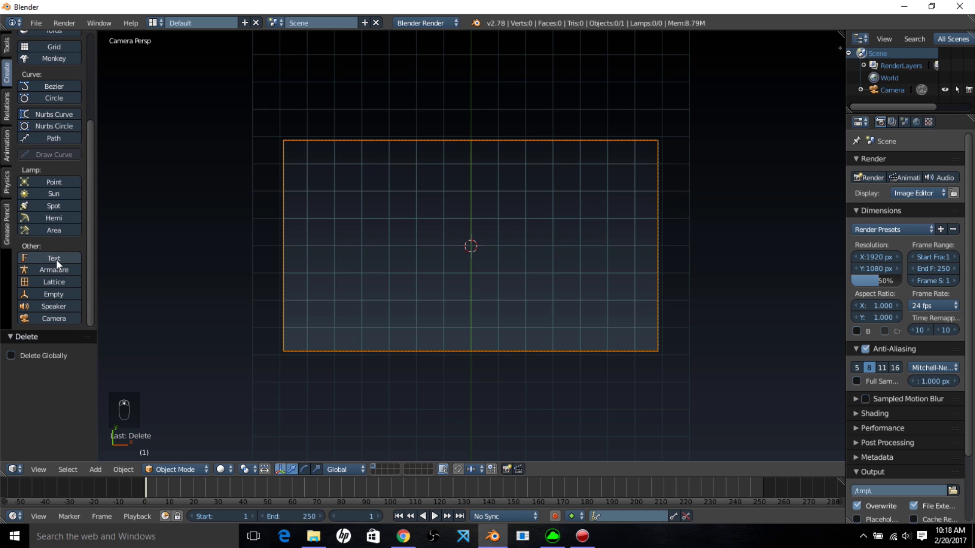
click(56, 260)
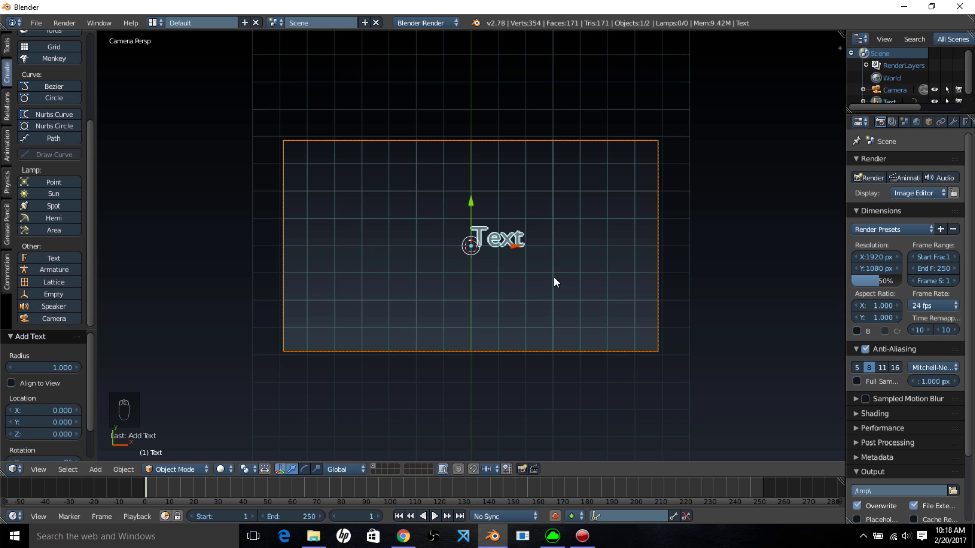
key(Tab)
key(BackSpace)
key(BackSpace)
key(BackSpace)
key(BackSpace)
key(BackSpace)
key(BackSpace)
key(BackSpace)
key(BackSpace)
key(BackSpace)
key(BackSpace)
key(BackSpace)
key(BackSpace)
key(BackSpace)
key(BackSpace)
key(BackSpace)
key(BackSpace)
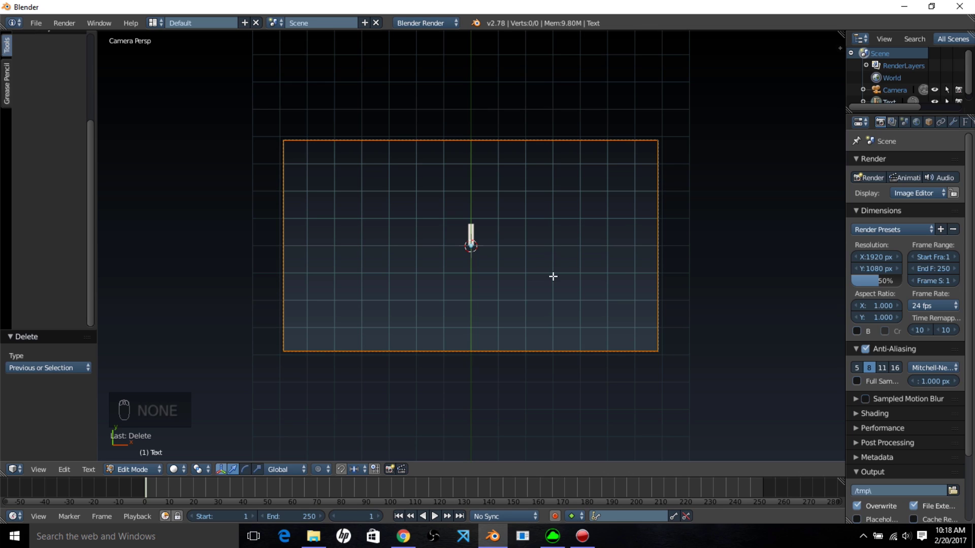
text(PROCEDURAL)
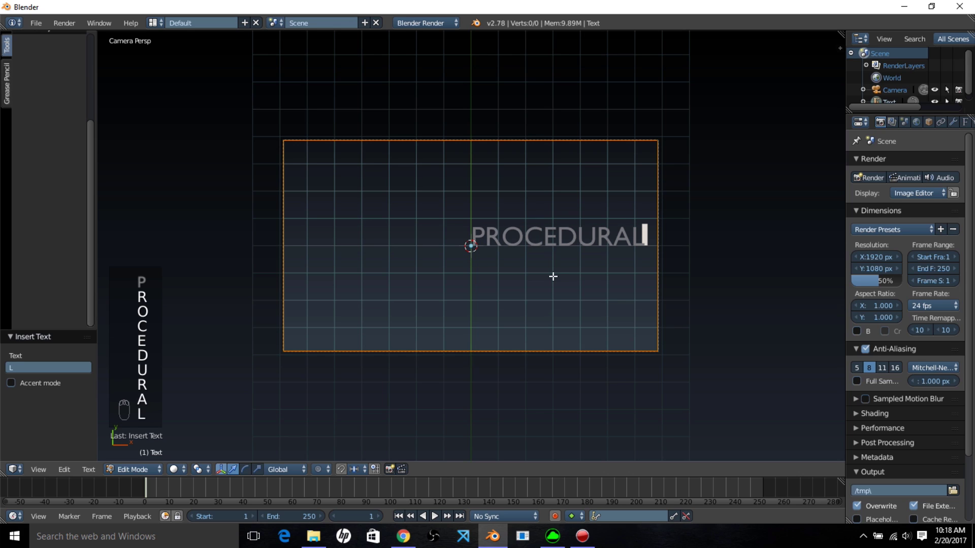
key(Tab)
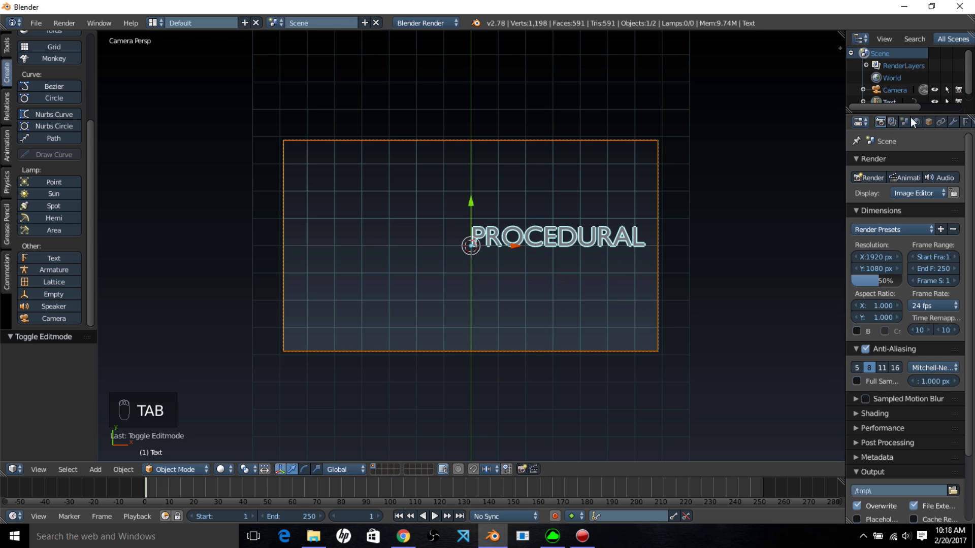
Set the text's paragraph alignment to Center in its font data settings.
scroll(940, 120, down, 2)
click(940, 124)
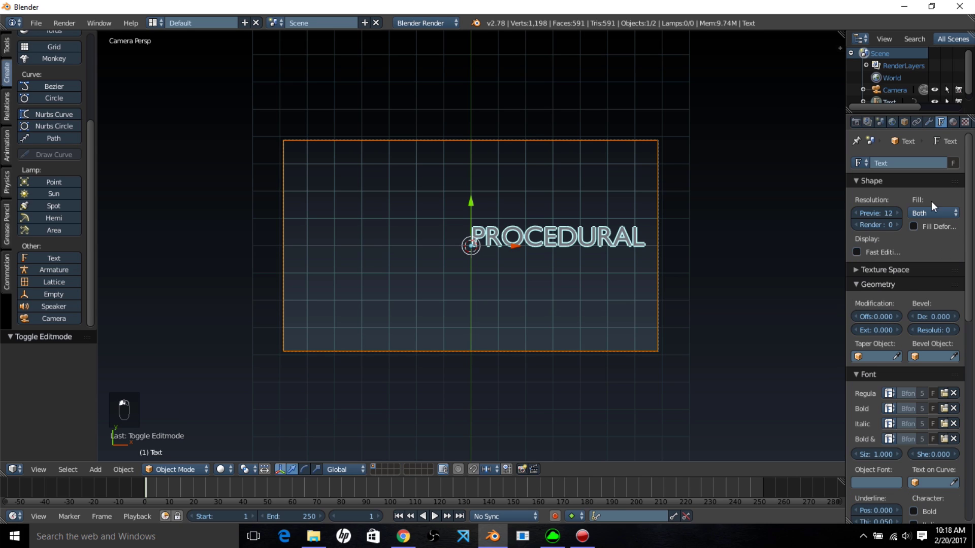
scroll(931, 201, down, 6)
scroll(901, 414, down, 2)
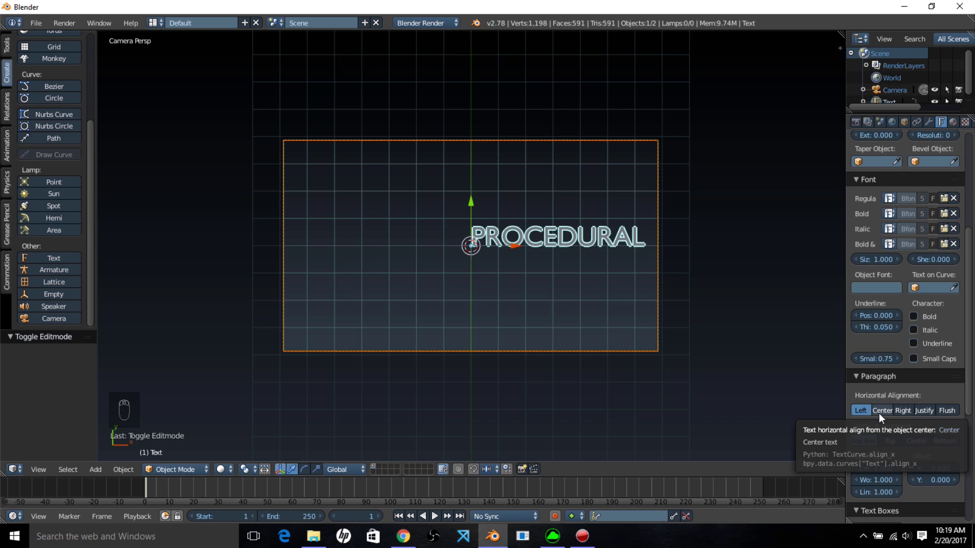
click(878, 411)
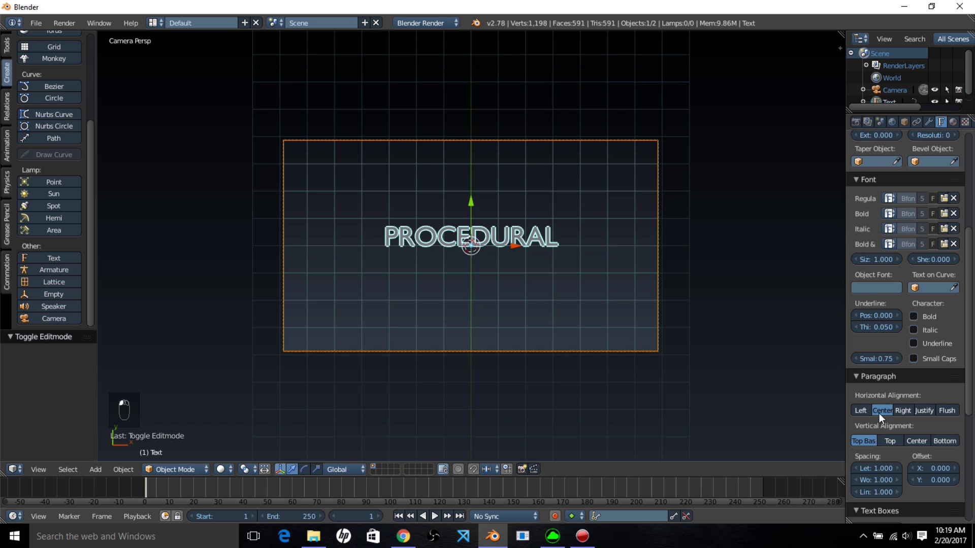
Load velocity-font.ttf from WEBFONTS > Professional Gaming Intro Fonts as the Regular font.
click(943, 198)
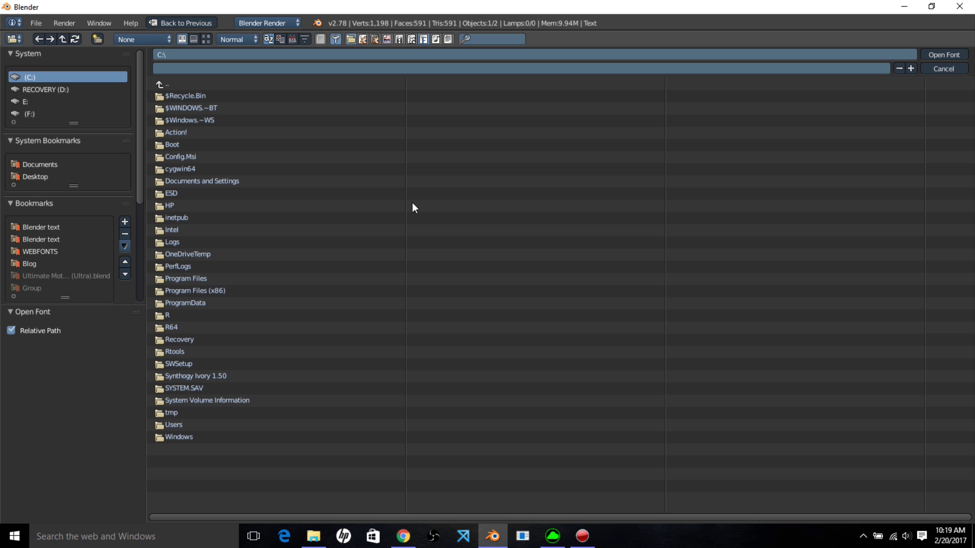
click(54, 254)
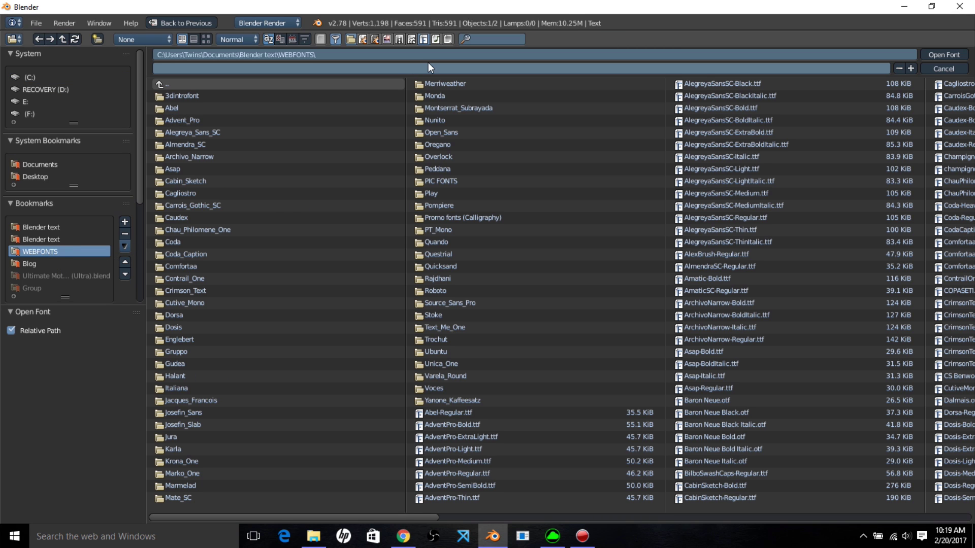
scroll(83, 241, down, 4)
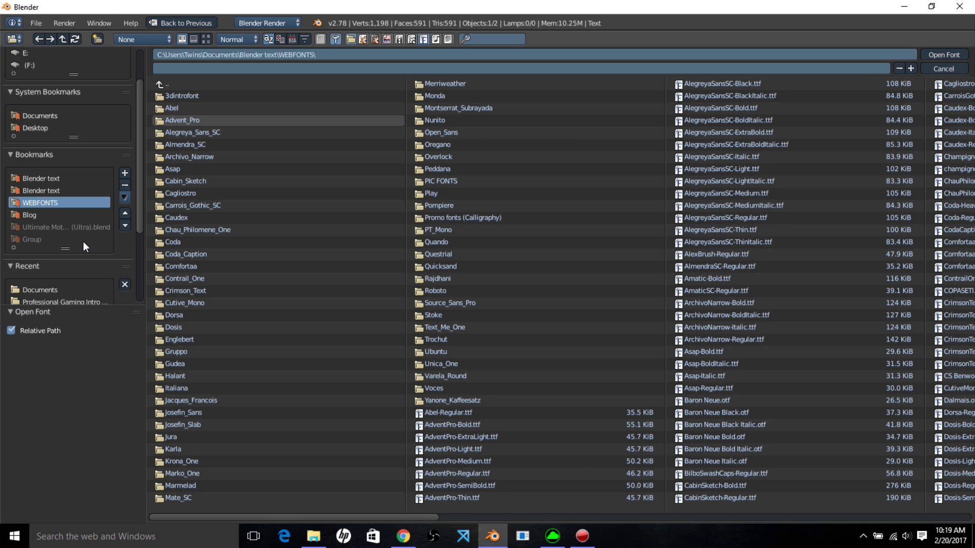
click(86, 277)
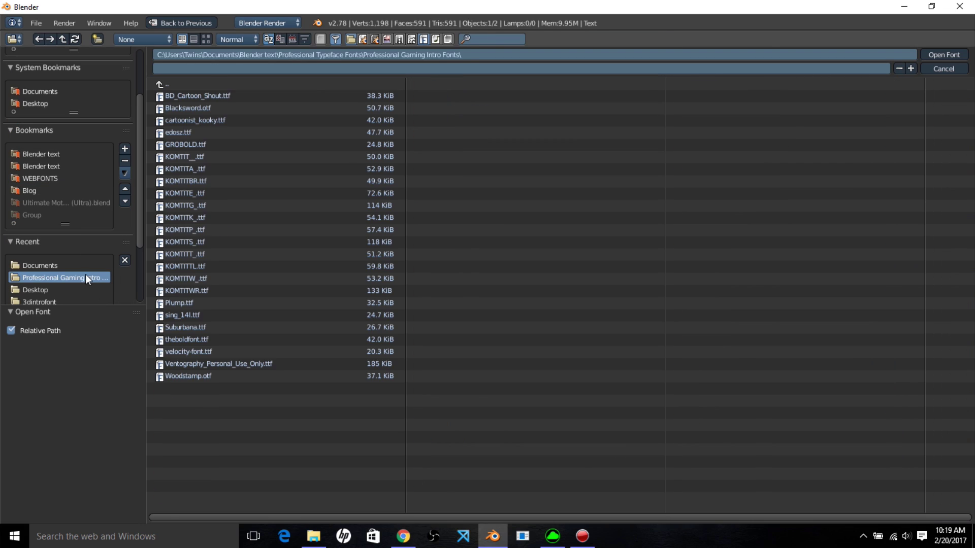
click(201, 351)
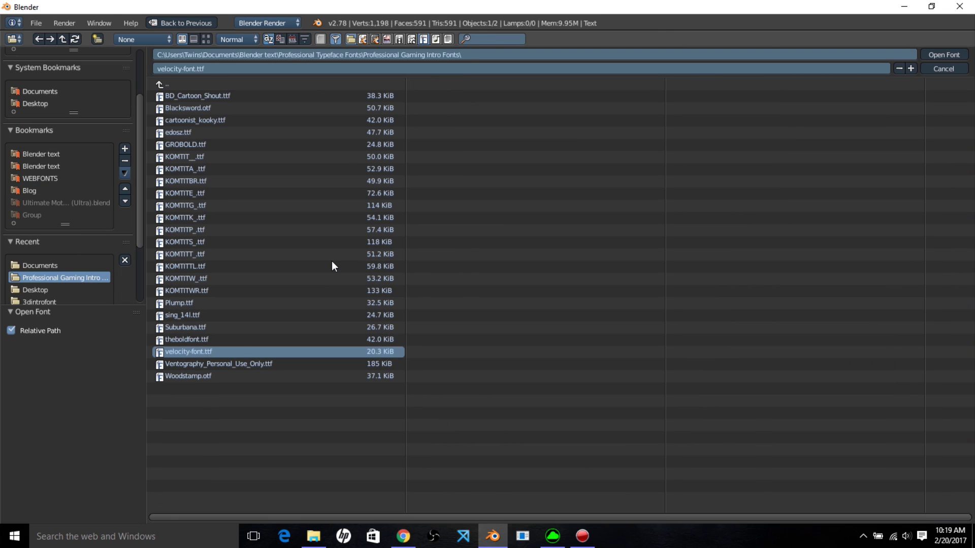
click(944, 54)
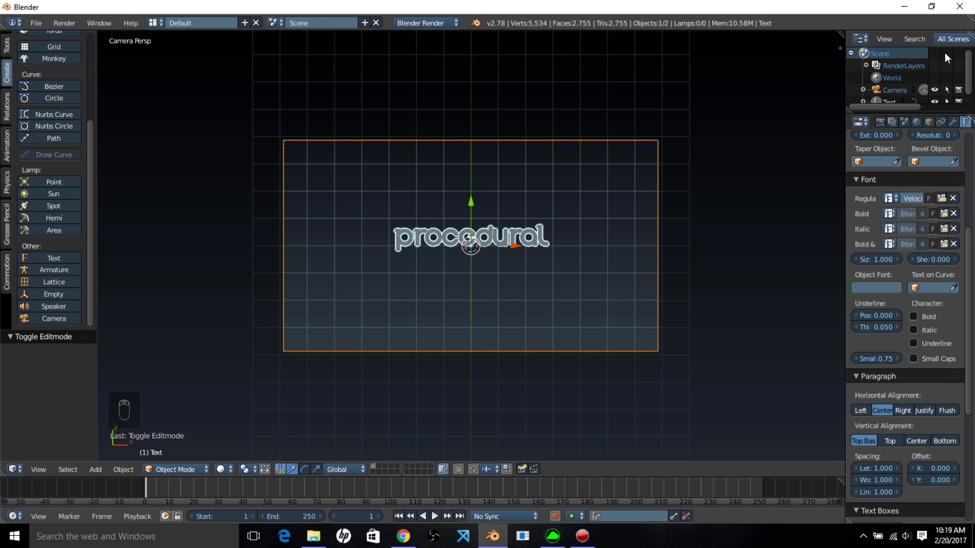
Widen the text's letter spacing to 1.4.
scroll(489, 261, up, 1)
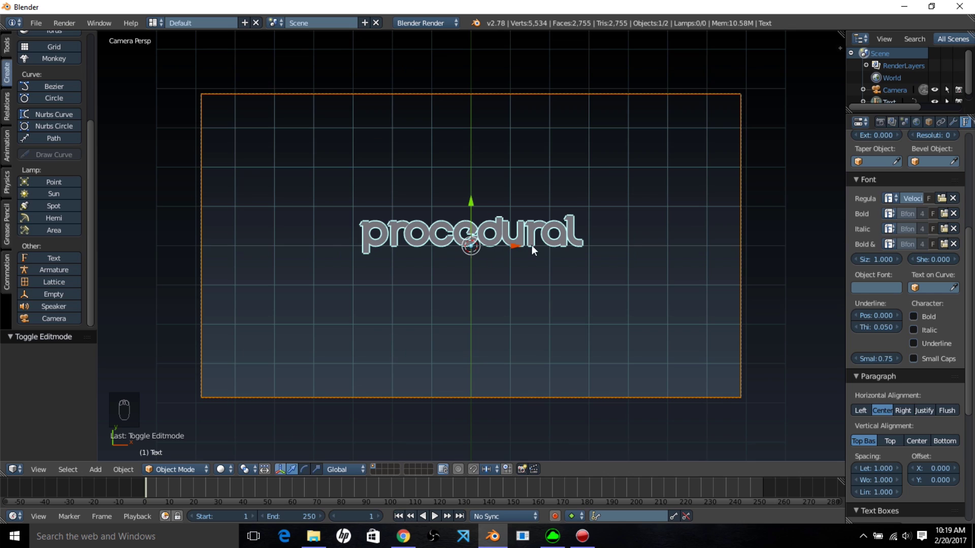
scroll(934, 321, down, 6)
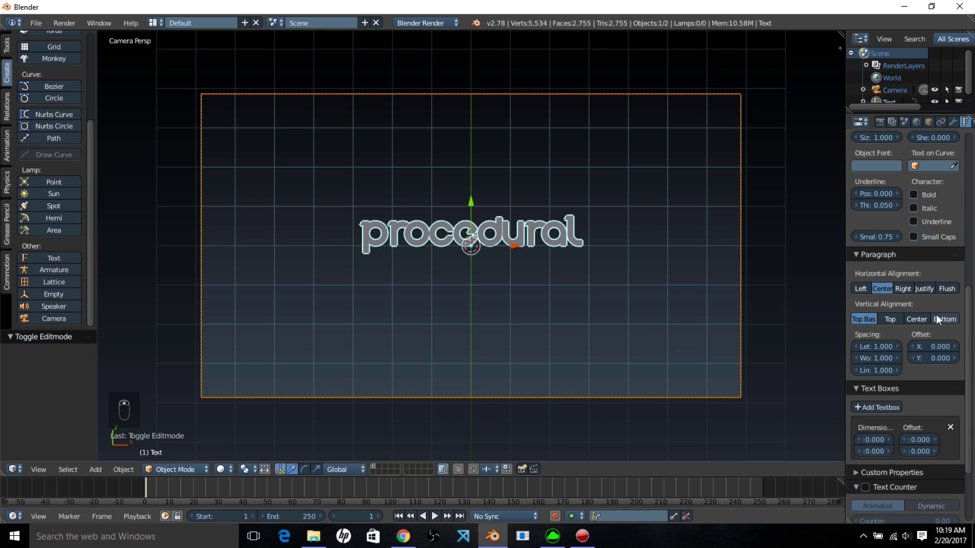
mouse_move(876, 322)
mouse_down()
mouse_move(895, 322)
mouse_move(887, 322)
mouse_up()
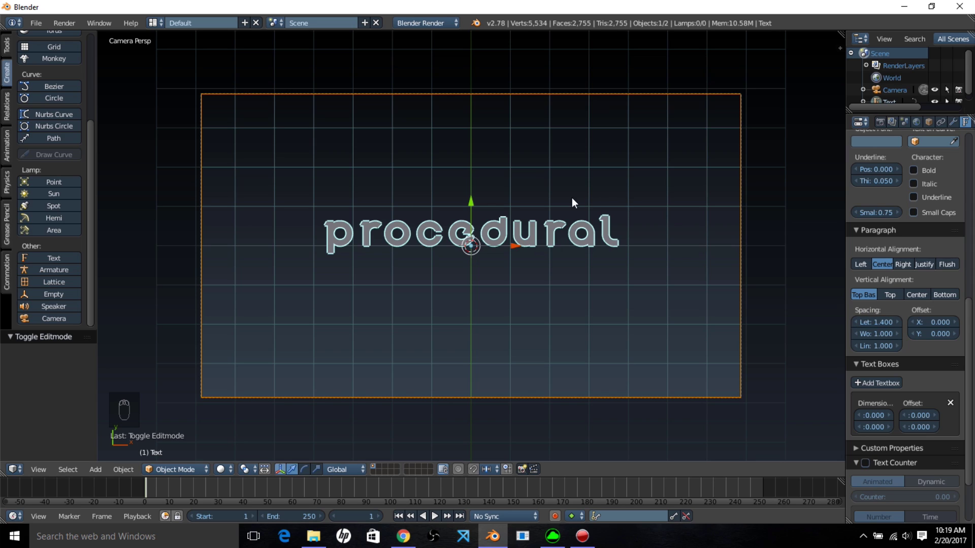
Scale the text by 1.51 and move it slightly down to Y -0.217.
key(s)
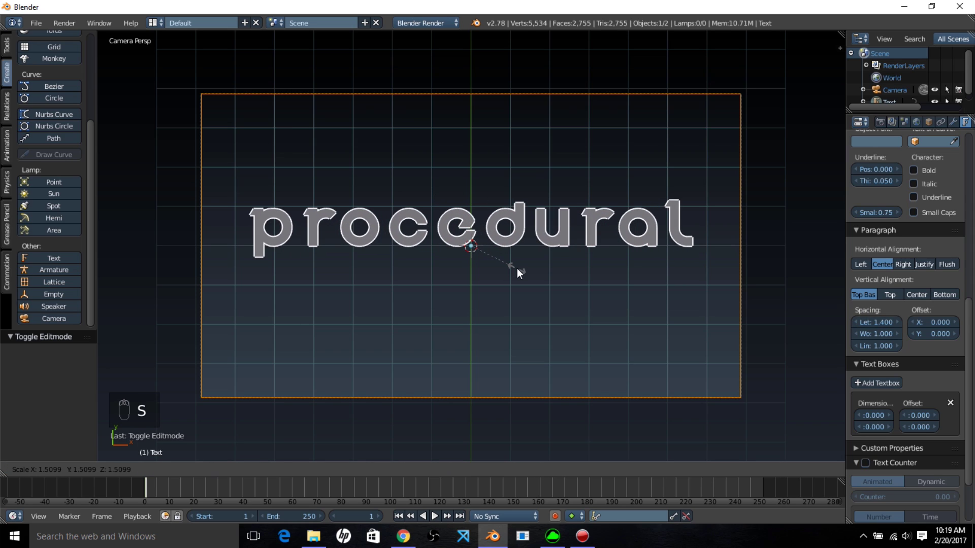
click(518, 269)
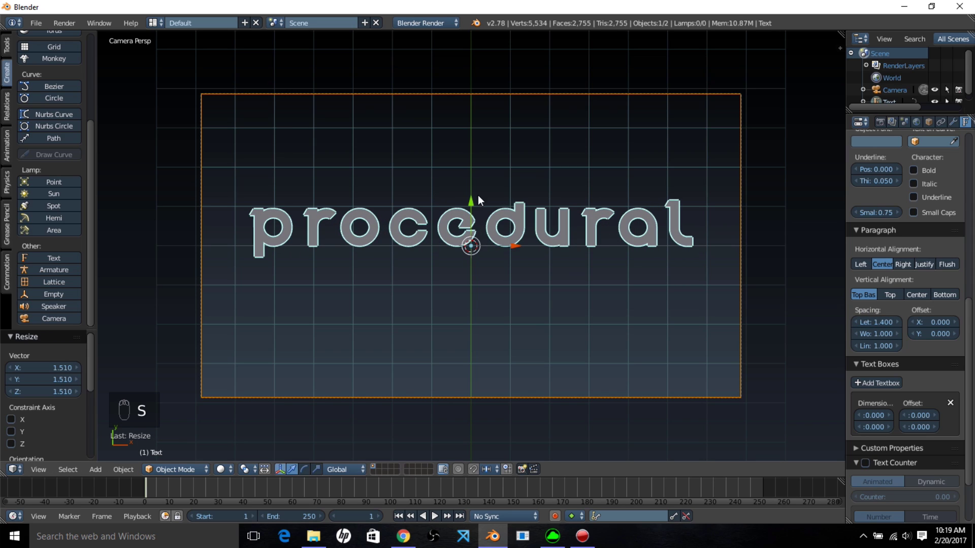
drag(474, 199, 474, 207)
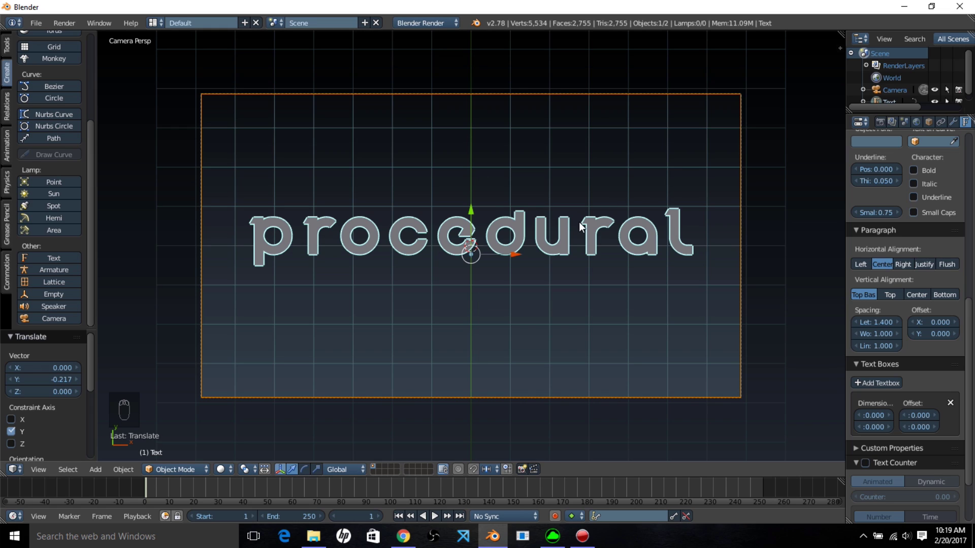
Switch the render engine to Cycles and enable Only Render in the viewport display settings.
click(428, 21)
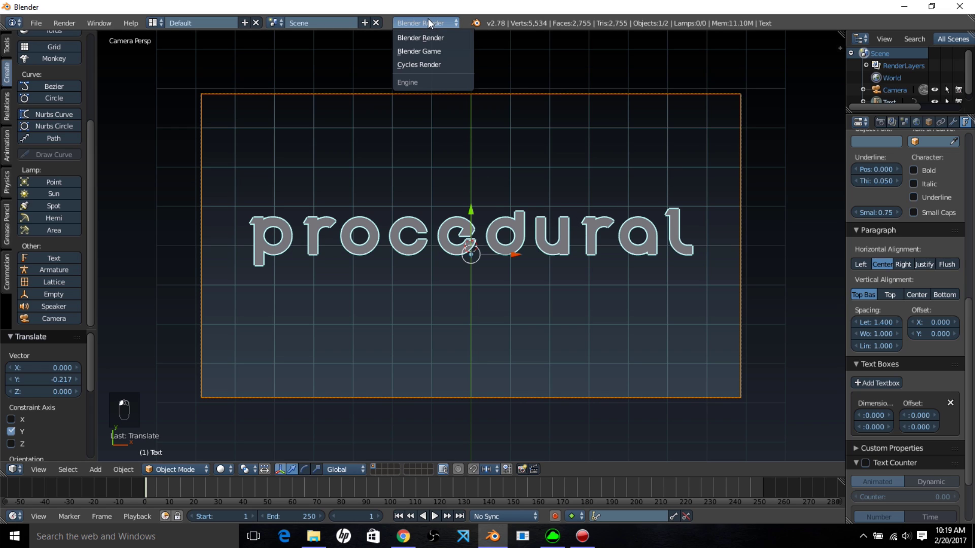
click(445, 65)
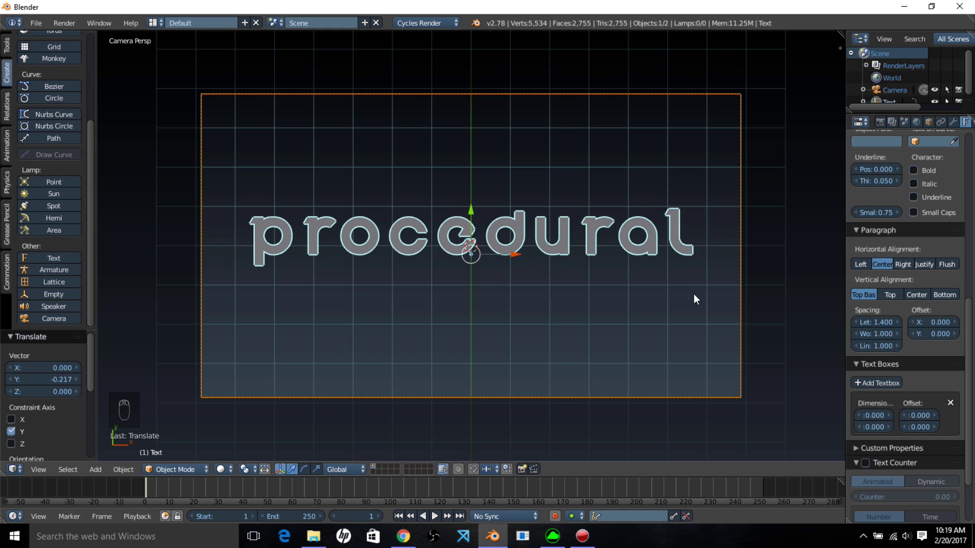
key(n)
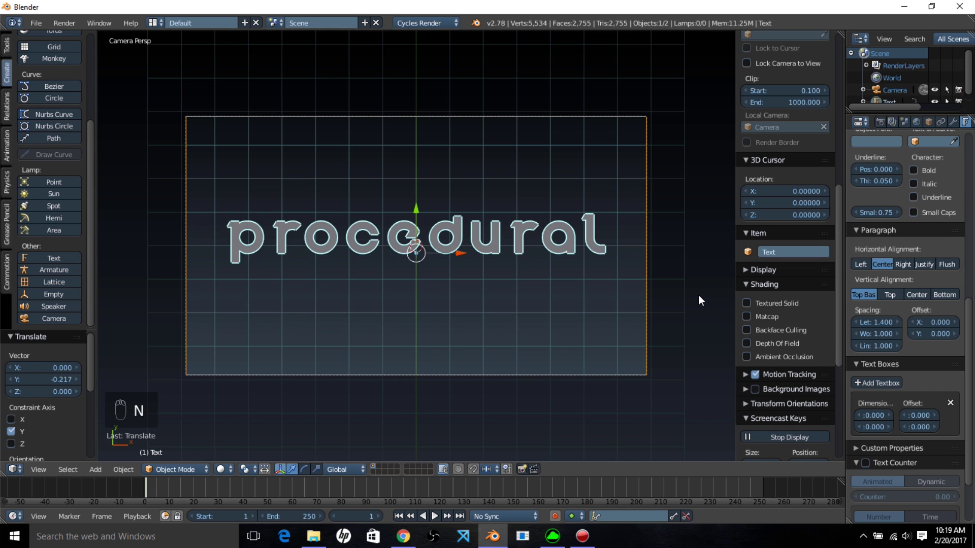
click(773, 274)
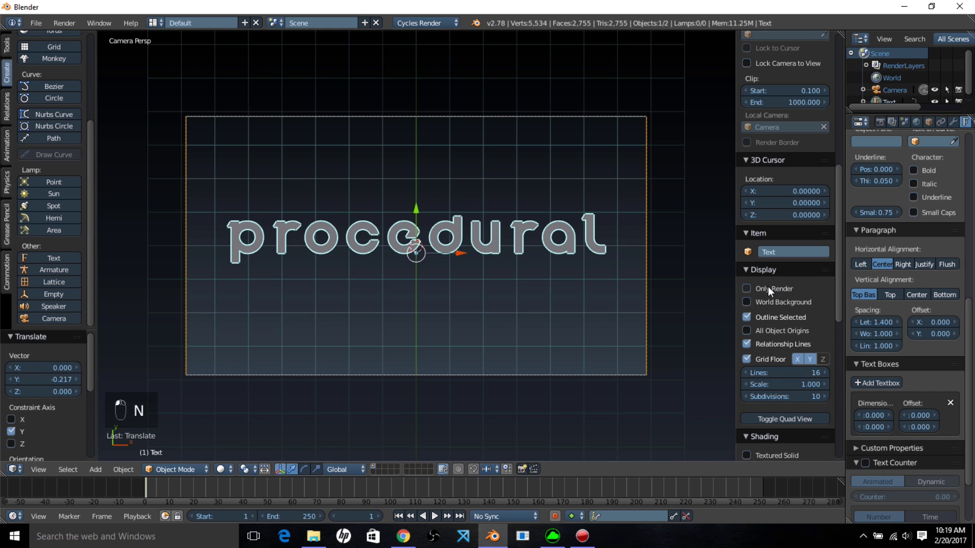
click(767, 287)
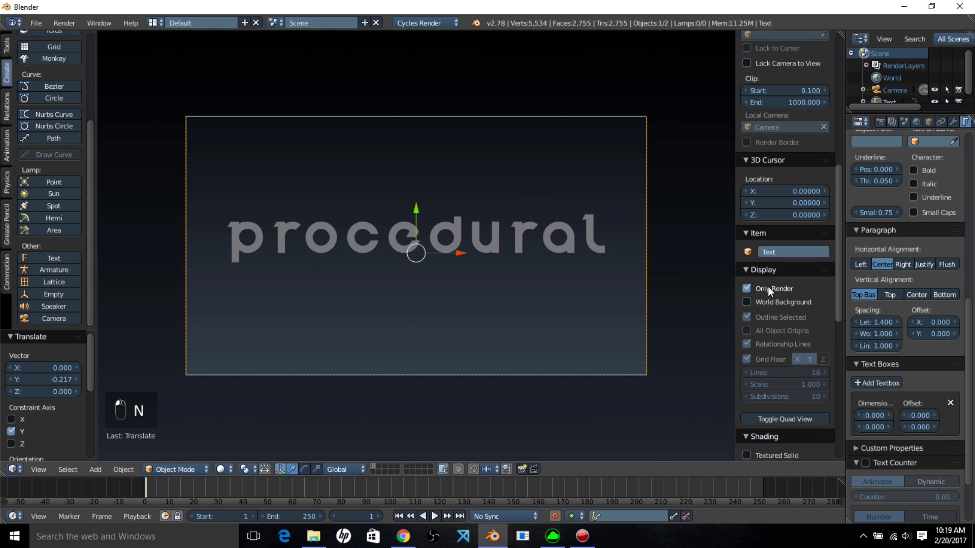
Preview in Material shading and give the text a new Emission material, Material.001.
click(221, 469)
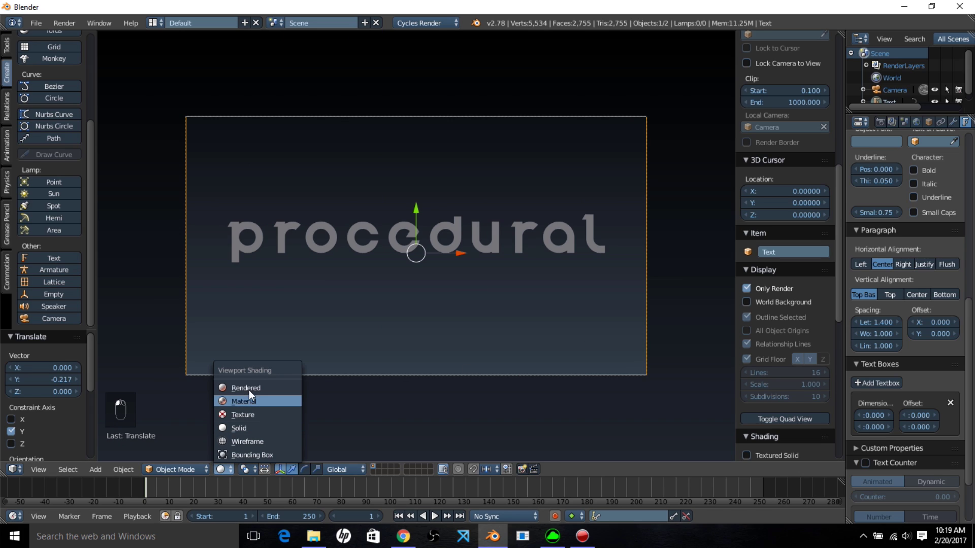
click(249, 401)
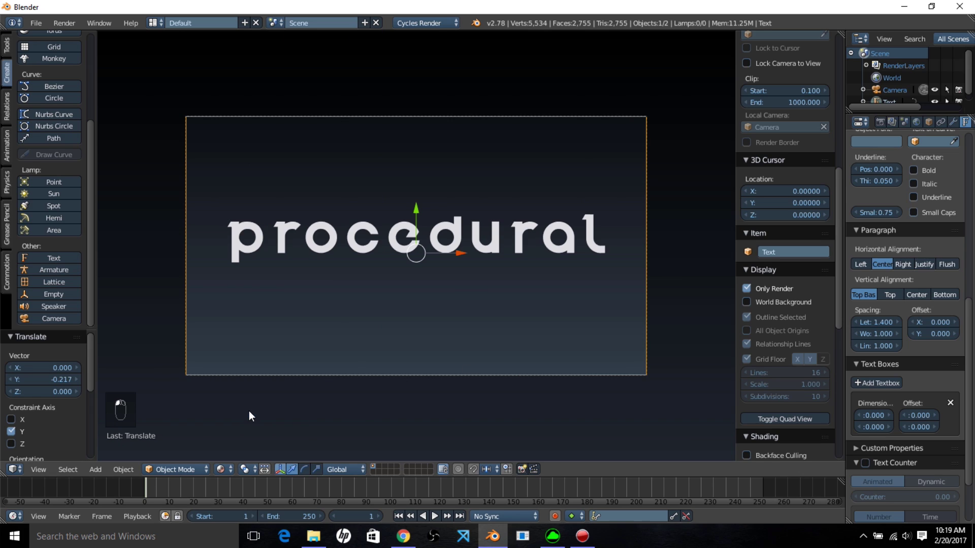
scroll(934, 126, down, 1)
click(940, 123)
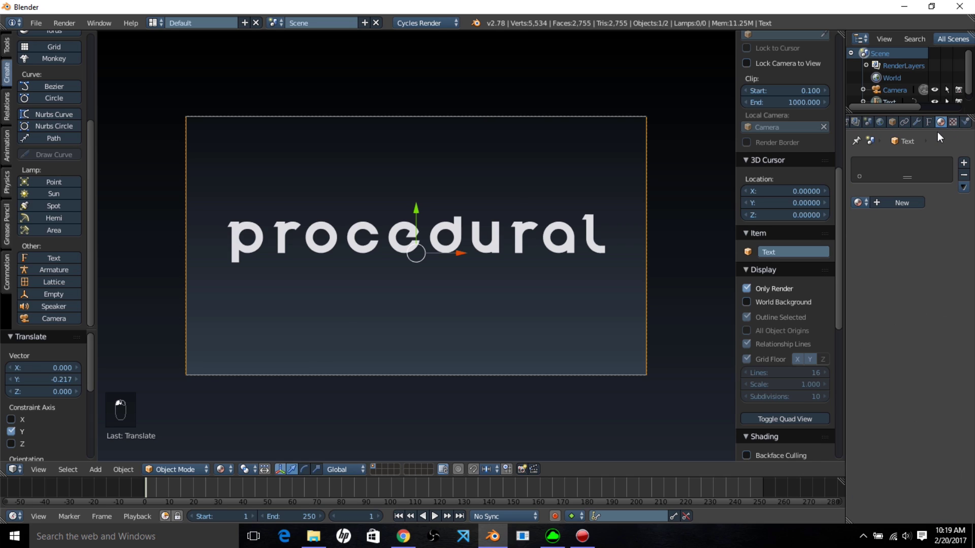
click(888, 201)
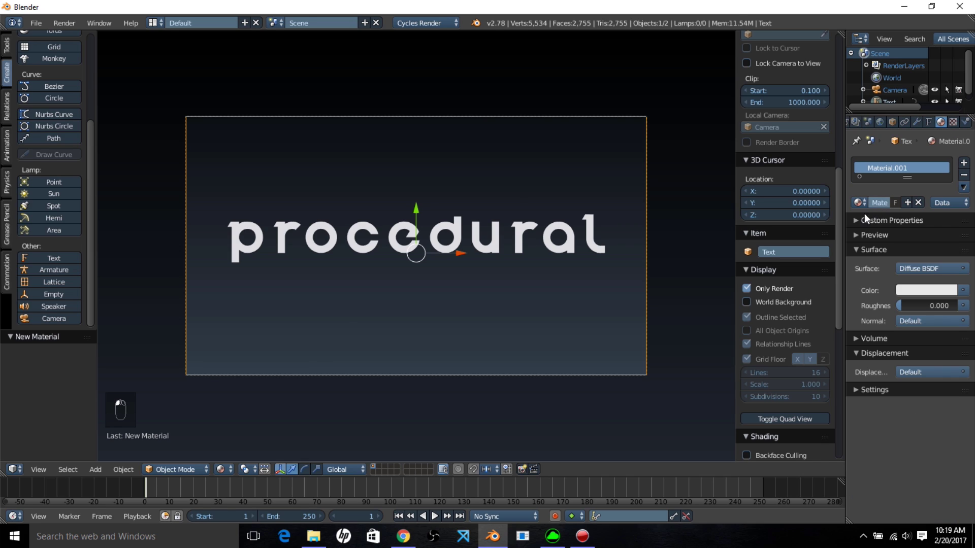
click(930, 266)
click(836, 364)
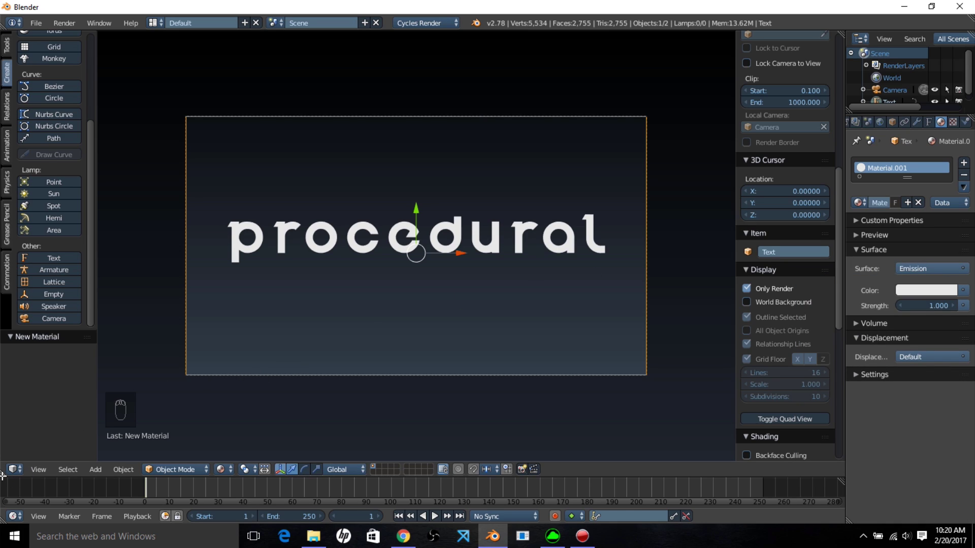
Split the 3D View and turn the left area into the Node Editor.
drag(3, 475, 120, 472)
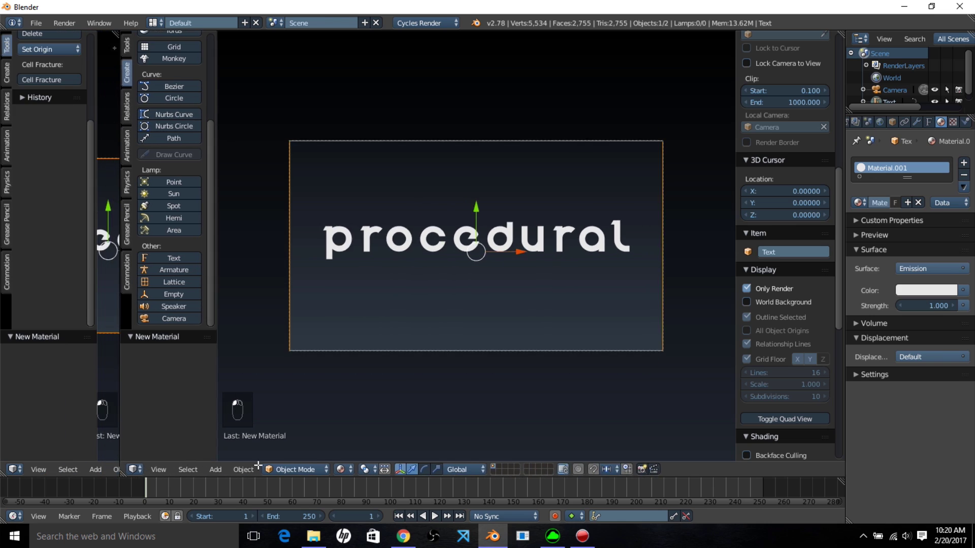
drag(258, 465, 333, 469)
click(14, 469)
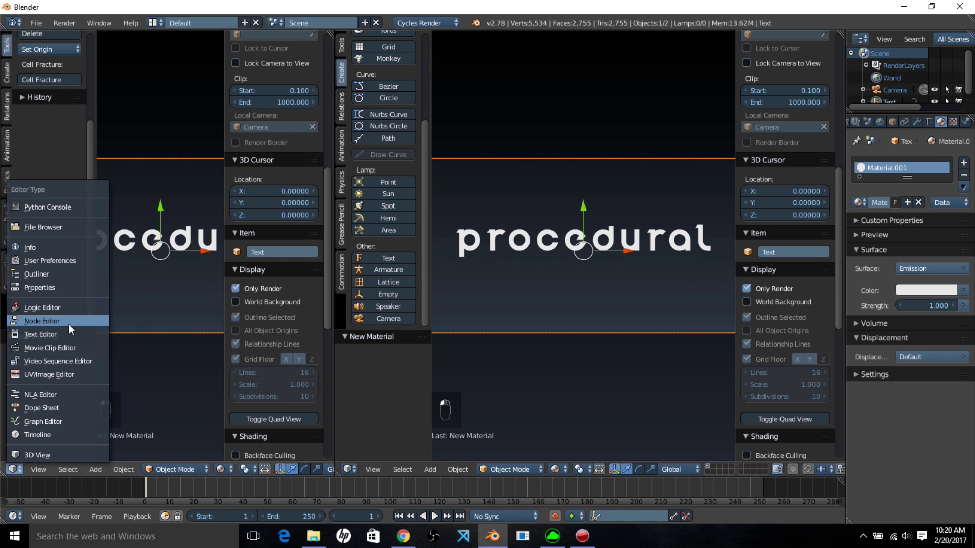
click(42, 321)
scroll(133, 275, up, 5)
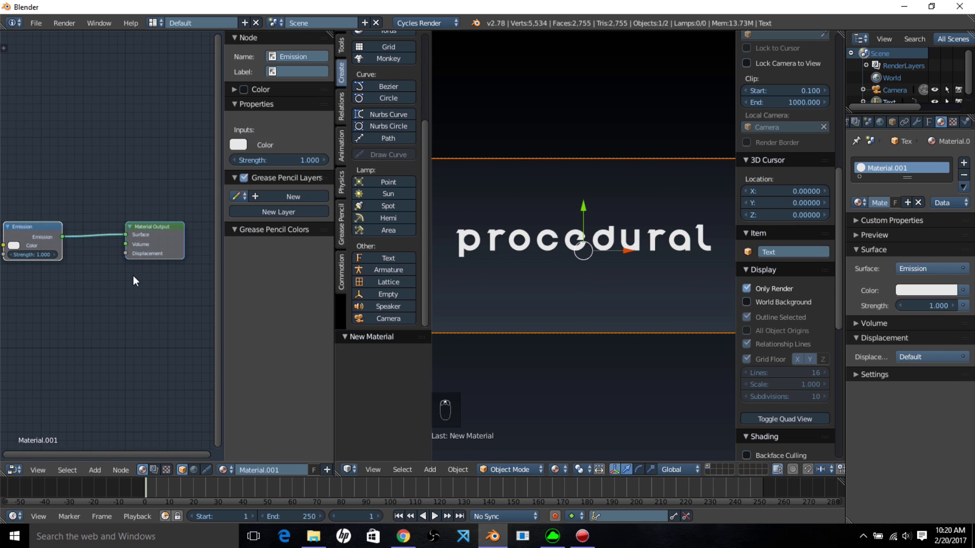
scroll(133, 276, up, 2)
ctrl+scroll(15, 282, left, 5)
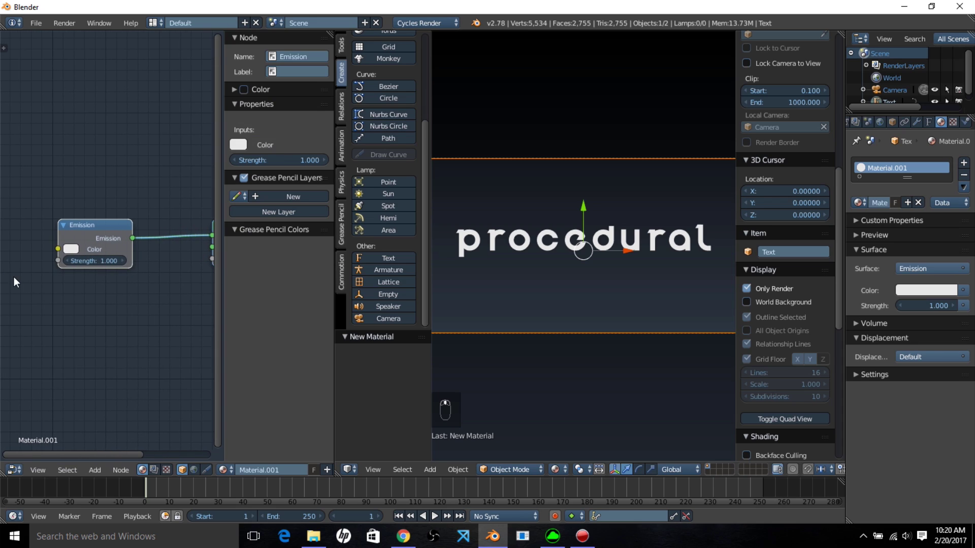
ctrl+scroll(15, 282, left, 1)
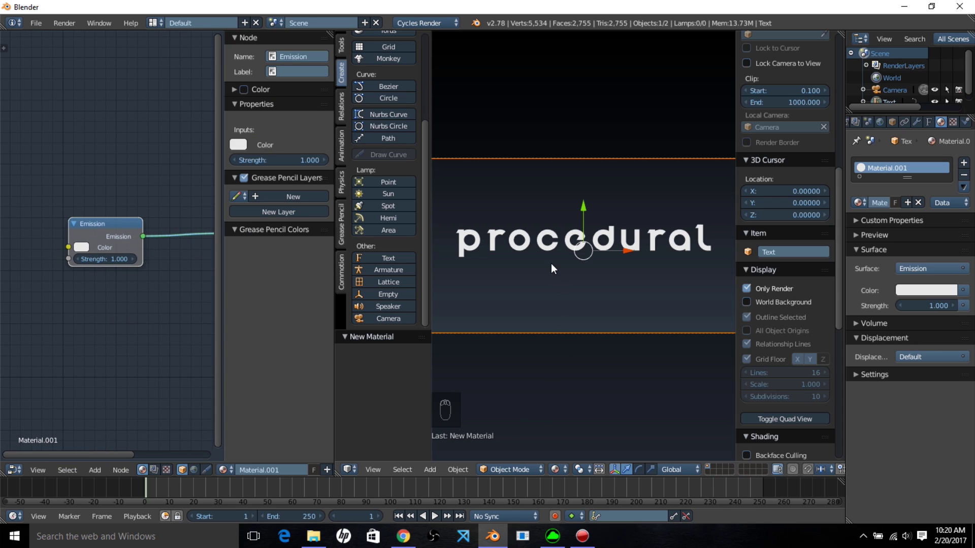
Draw a render border around the start of the word and switch to Rendered shading.
key(shift+b)
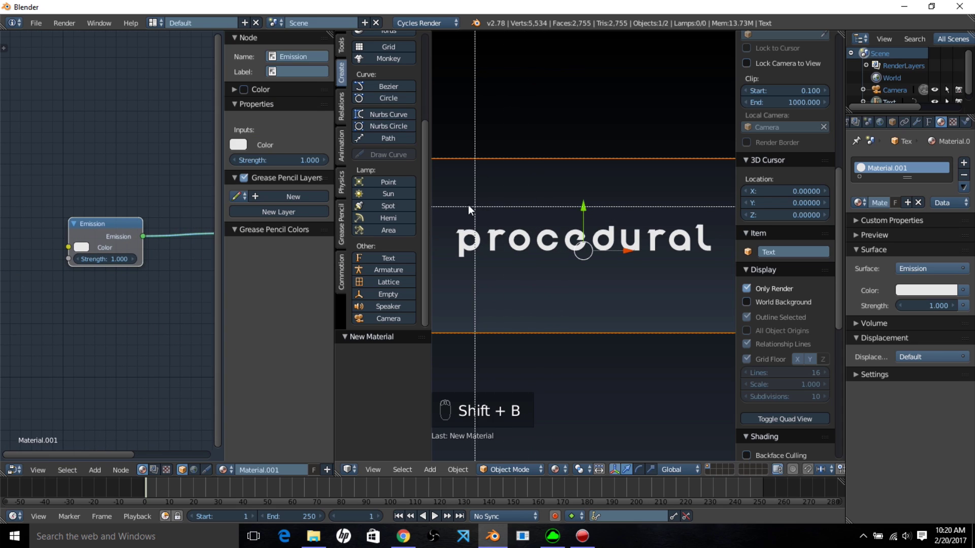
drag(468, 205, 627, 273)
click(565, 469)
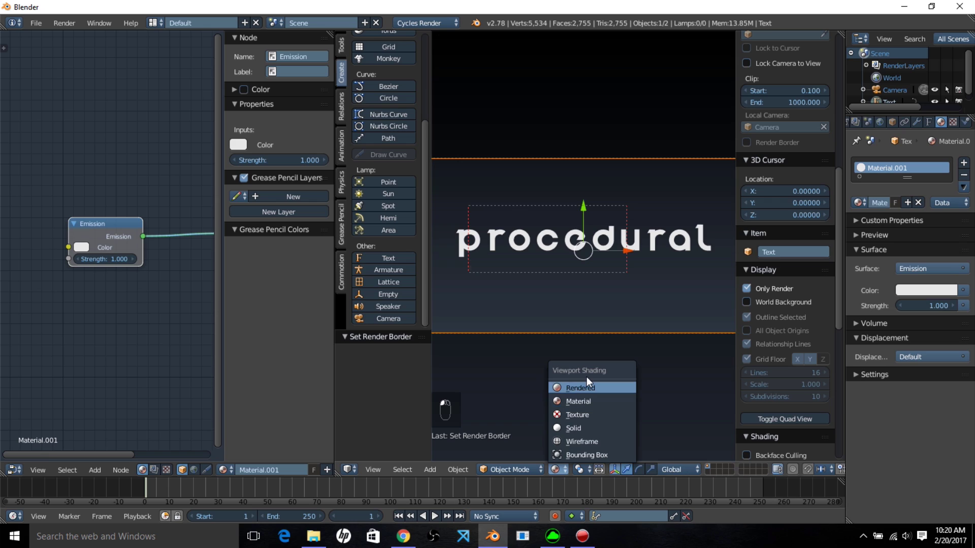
click(584, 386)
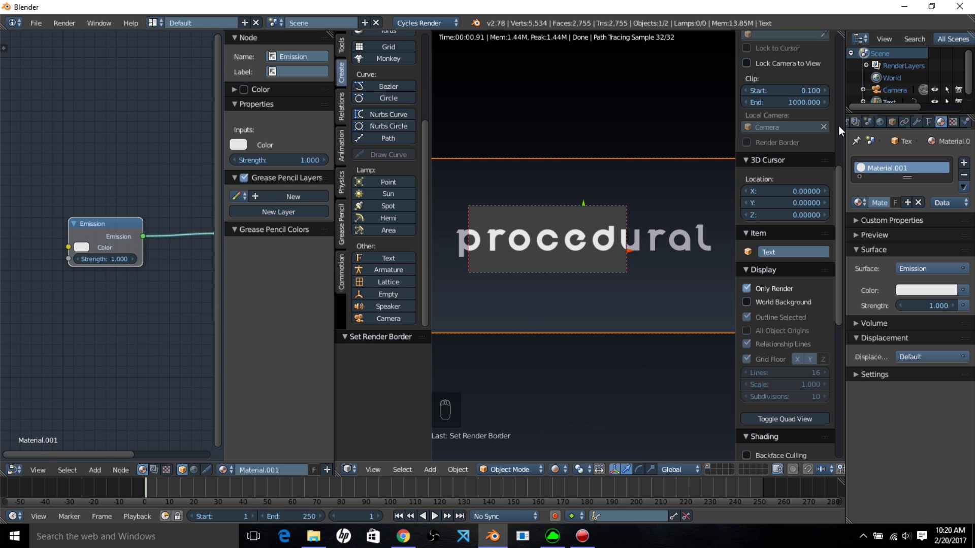
Set the world background colour to black.
click(880, 122)
click(935, 244)
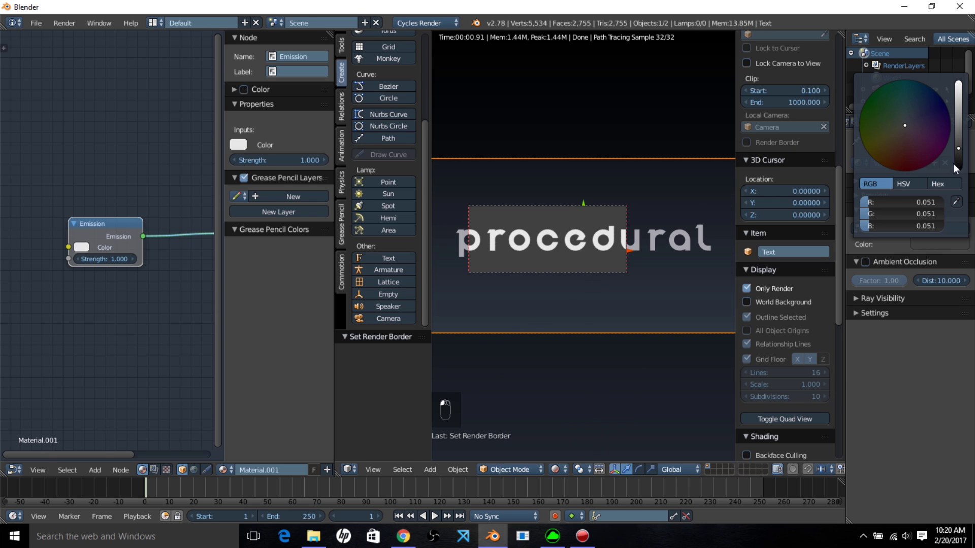
click(960, 165)
Add a Transparent BSDF node below the Emission node.
scroll(146, 365, up, 1)
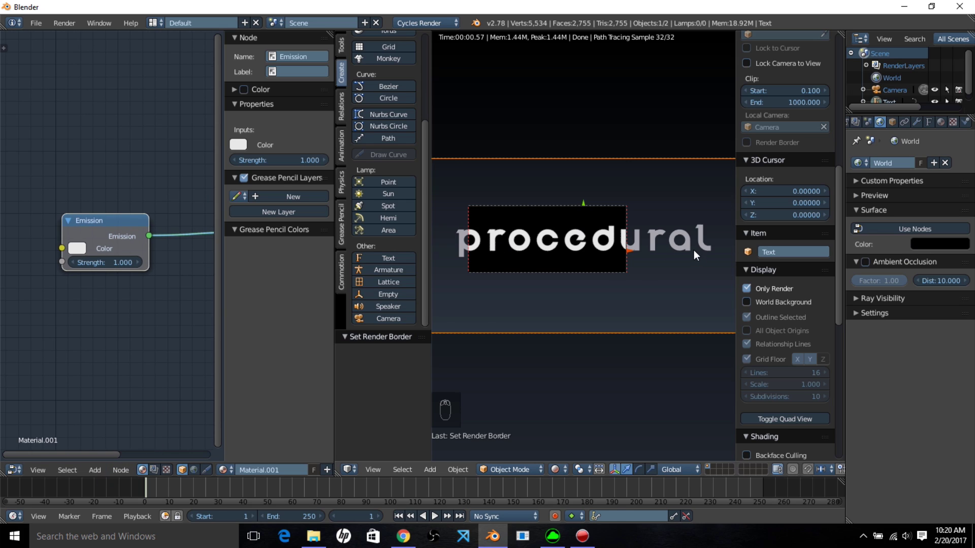
click(96, 468)
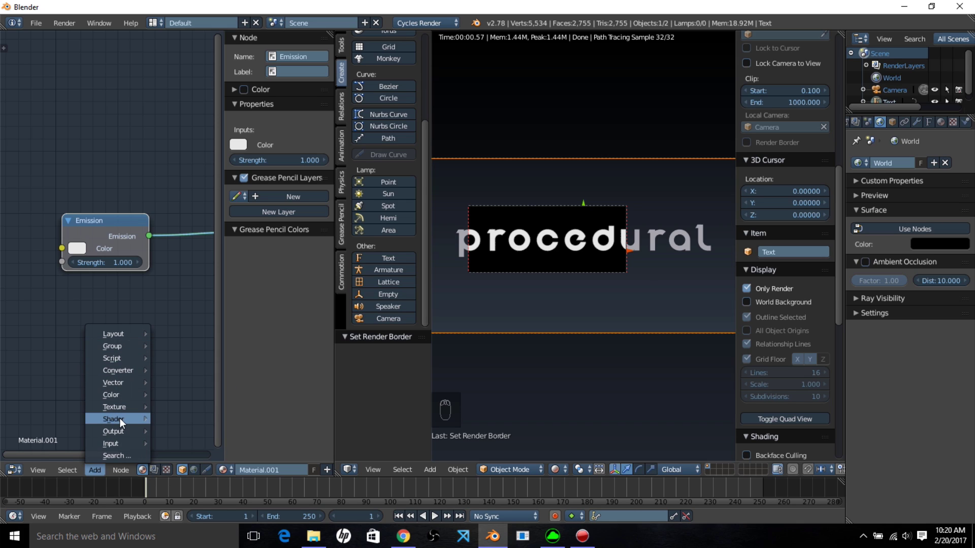
mouse_move(119, 419)
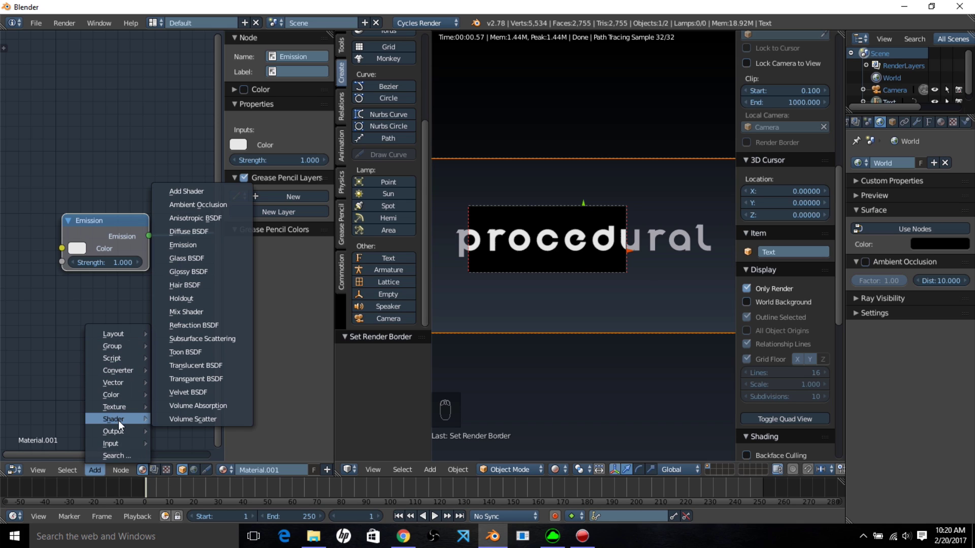
click(211, 378)
click(90, 306)
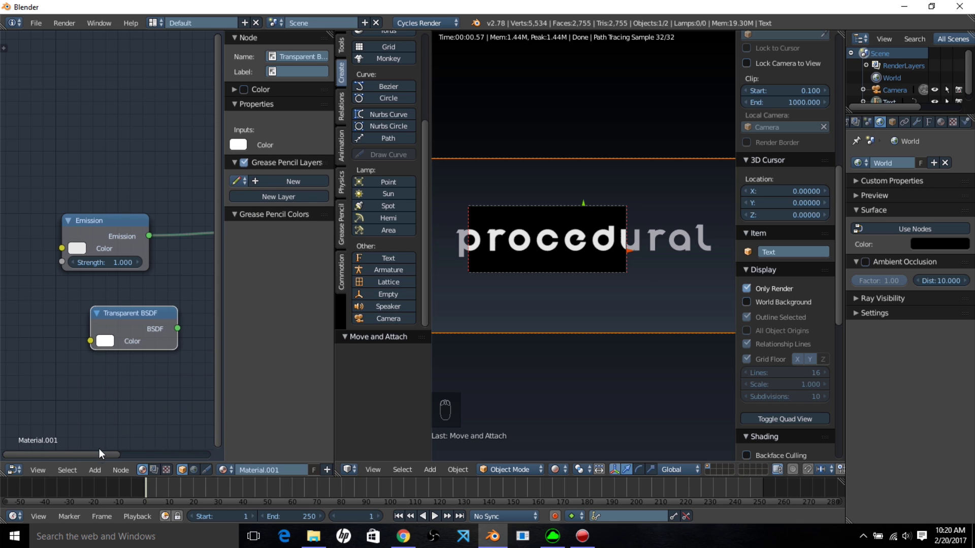
Insert a Mix Shader on the Emission link and connect Transparent BSDF into it.
click(95, 469)
mouse_move(125, 419)
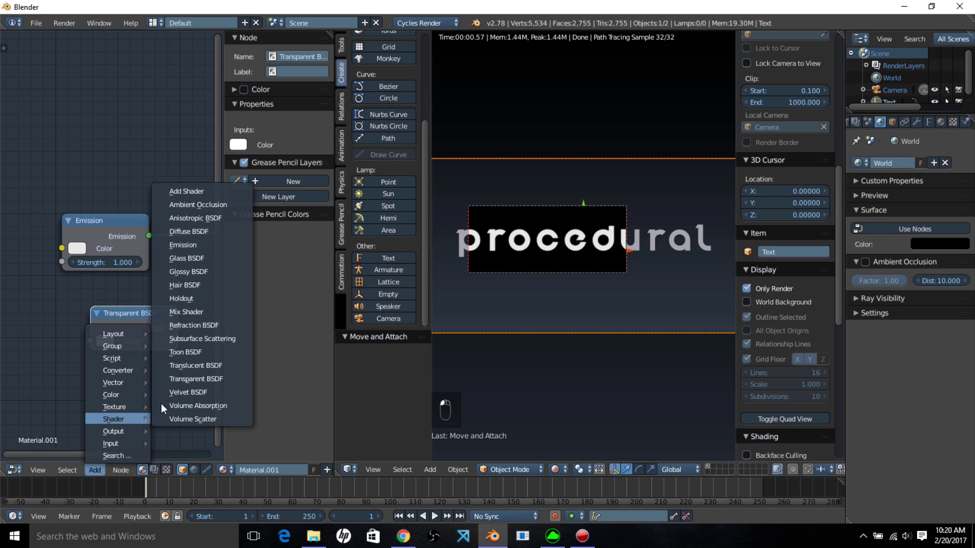
click(233, 312)
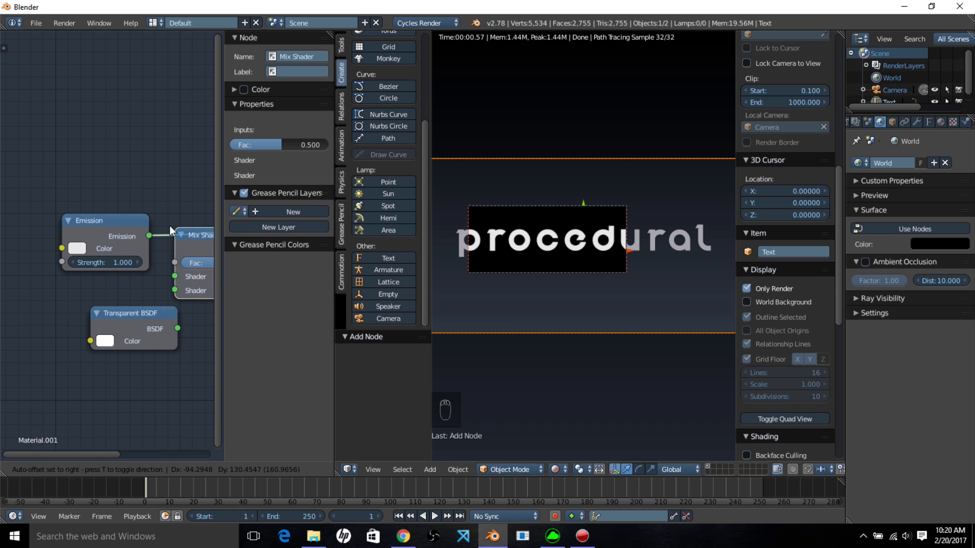
click(170, 225)
drag(178, 326, 200, 288)
Rearrange the Emission and Transparent BSDF nodes so they sit neatly together.
scroll(201, 347, down, 2)
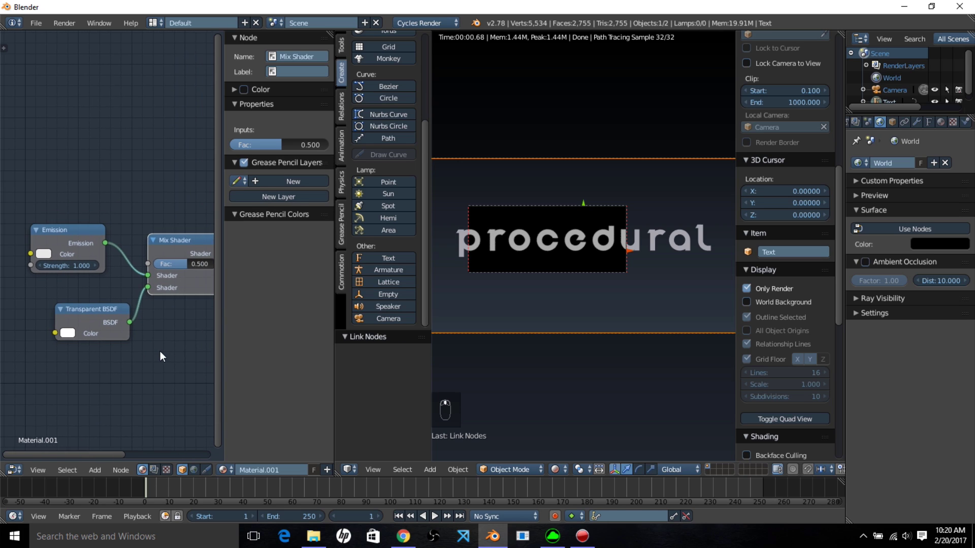
scroll(161, 361, down, 1)
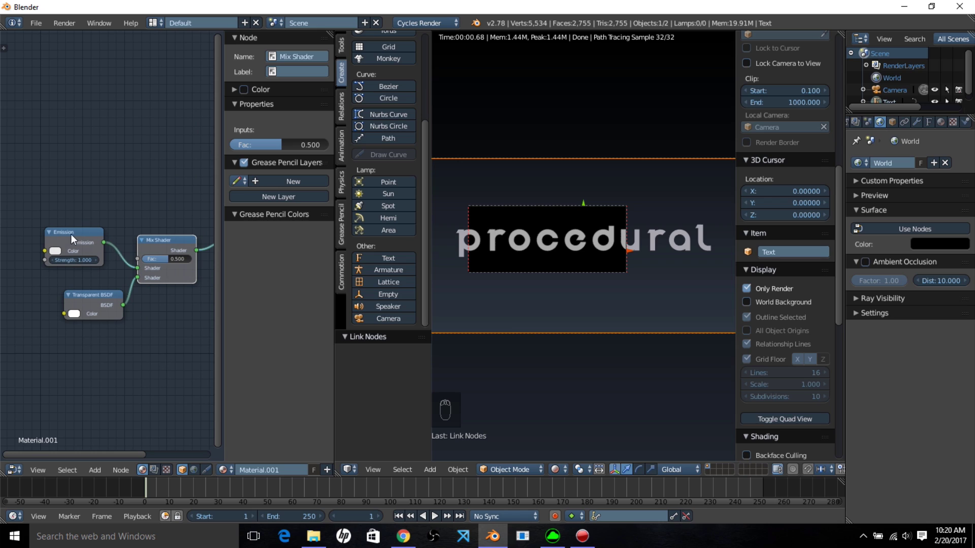
drag(72, 234, 44, 254)
middle_drag(97, 294, 150, 293)
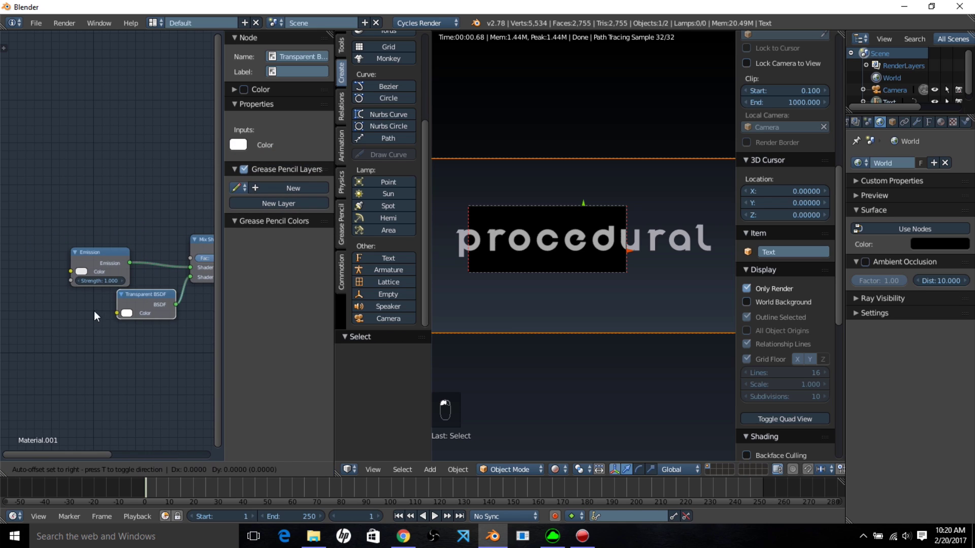
scroll(151, 307, down, 1)
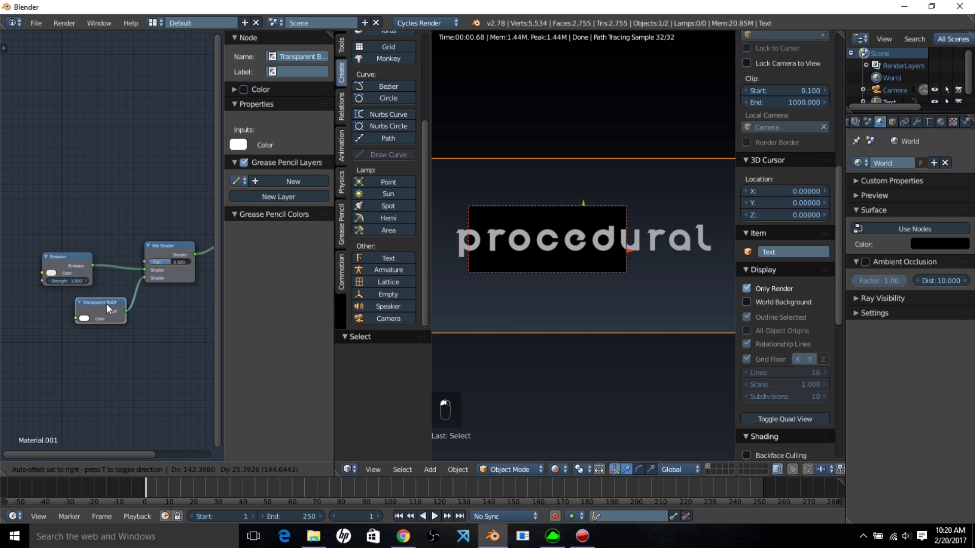
click(83, 293)
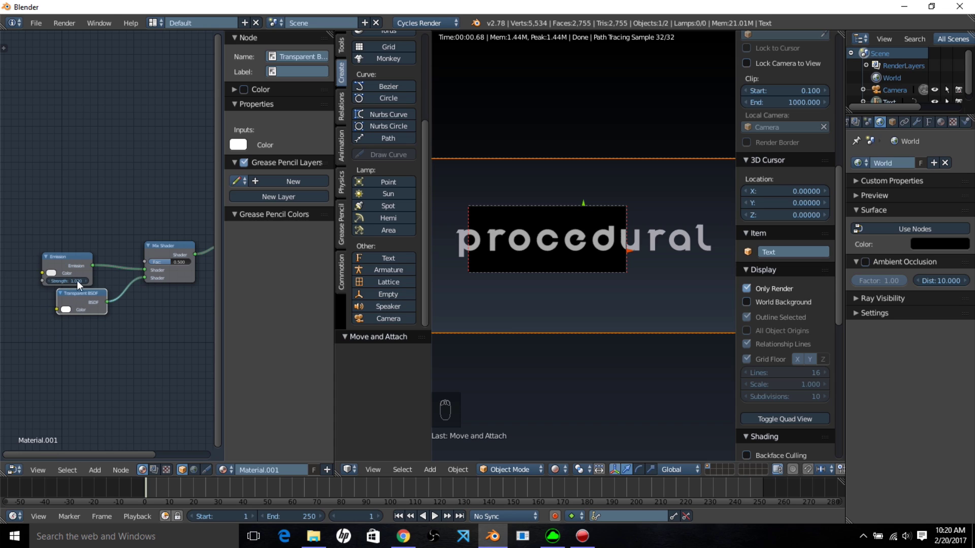
Add a Noise Texture node and connect it to the Mix Shader factor.
click(102, 470)
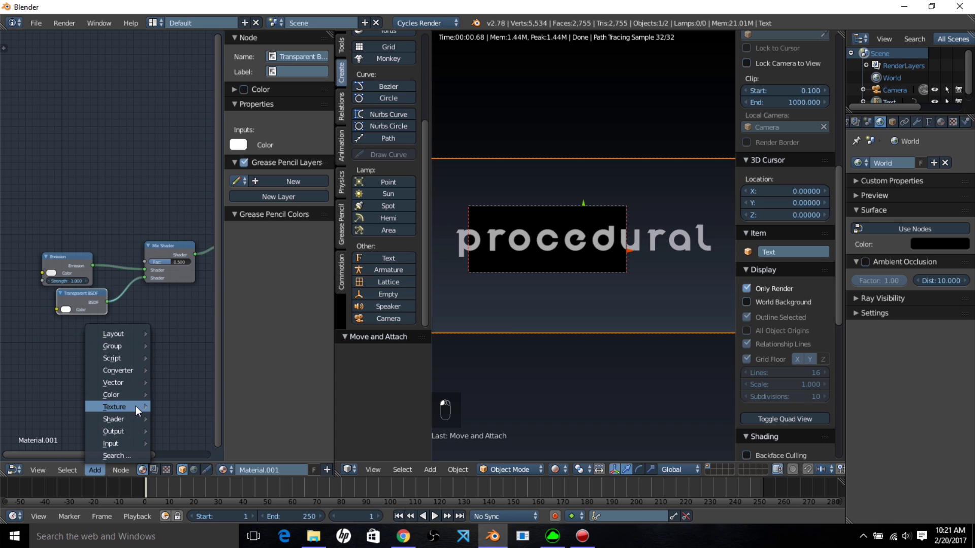
mouse_move(134, 407)
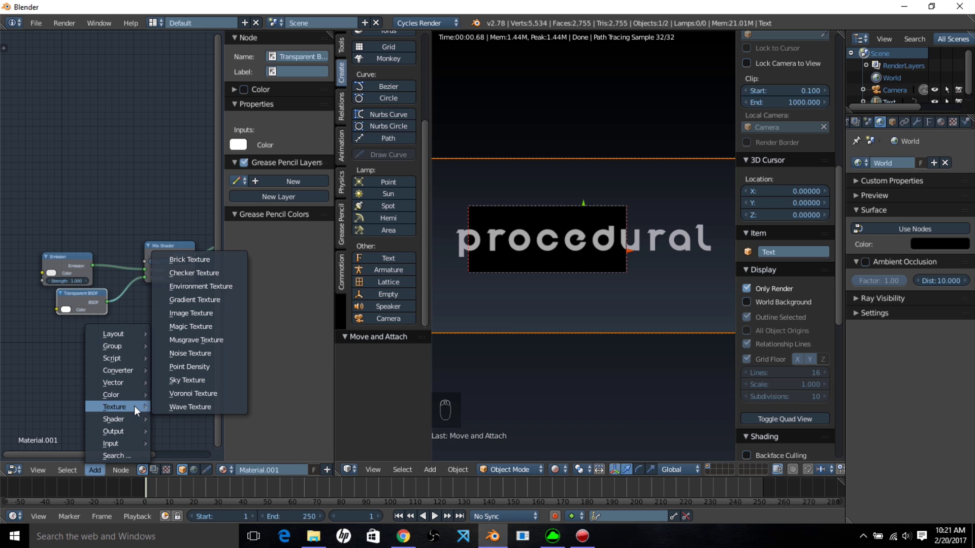
click(226, 354)
click(27, 167)
drag(111, 197, 150, 269)
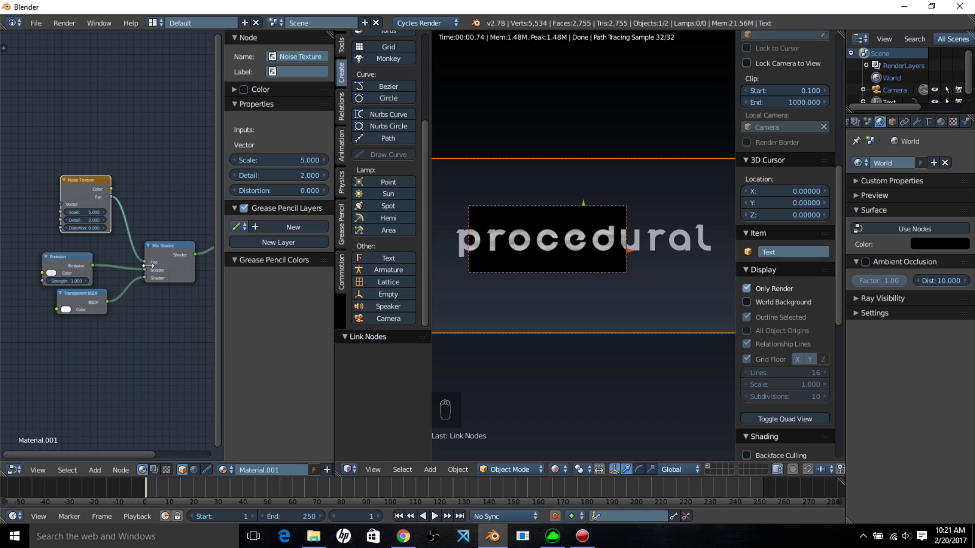
Feed the noise with Texture Coordinate Object output and move Transparent BSDF lower.
click(94, 470)
mouse_move(101, 440)
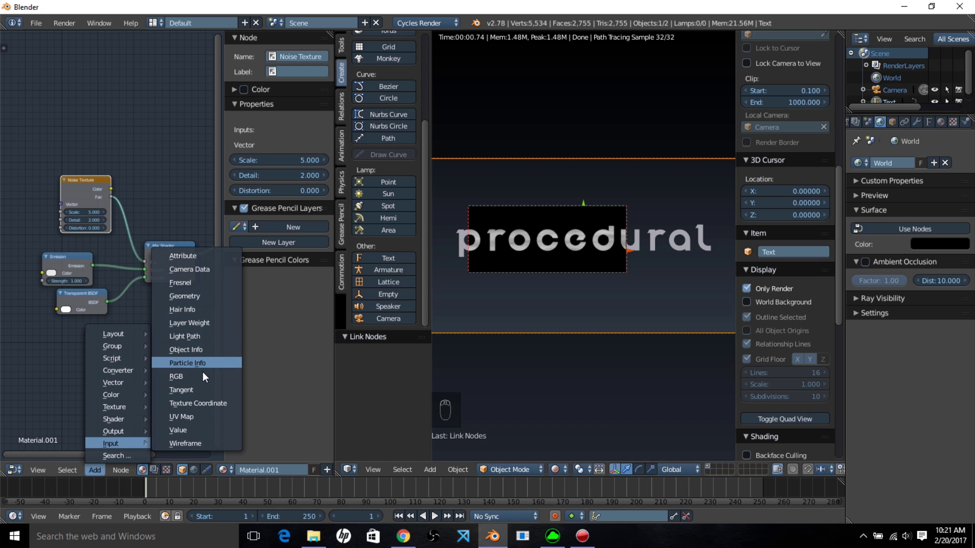
click(201, 406)
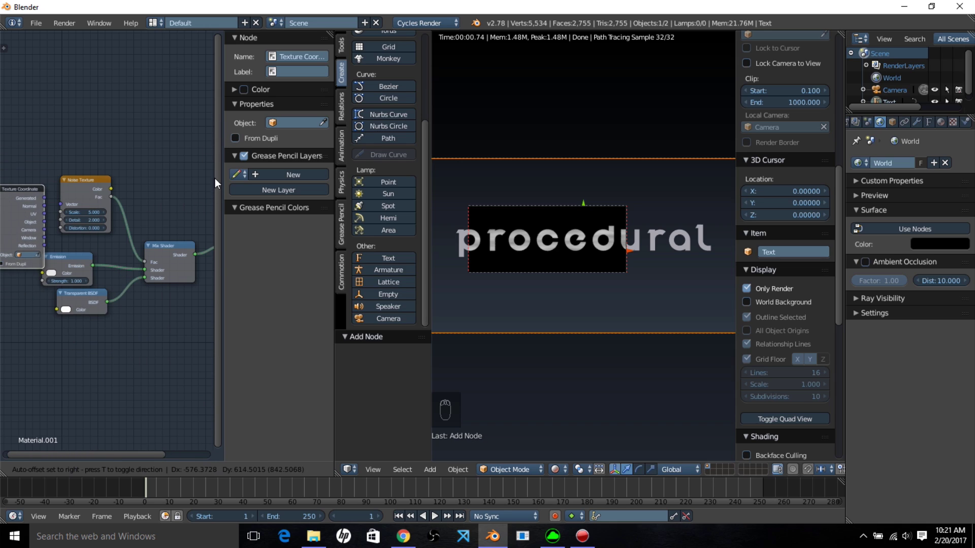
click(221, 146)
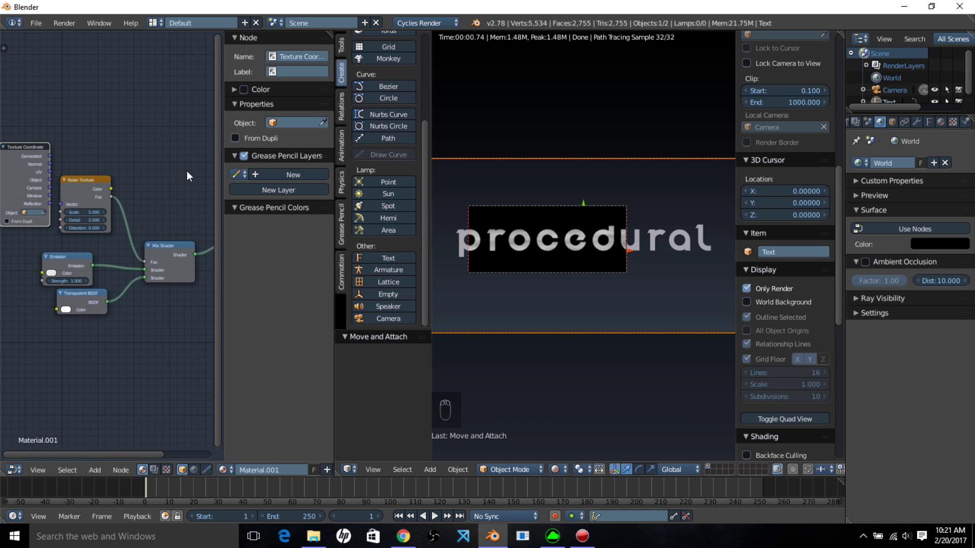
drag(48, 183, 88, 154)
scroll(524, 269, up, 6)
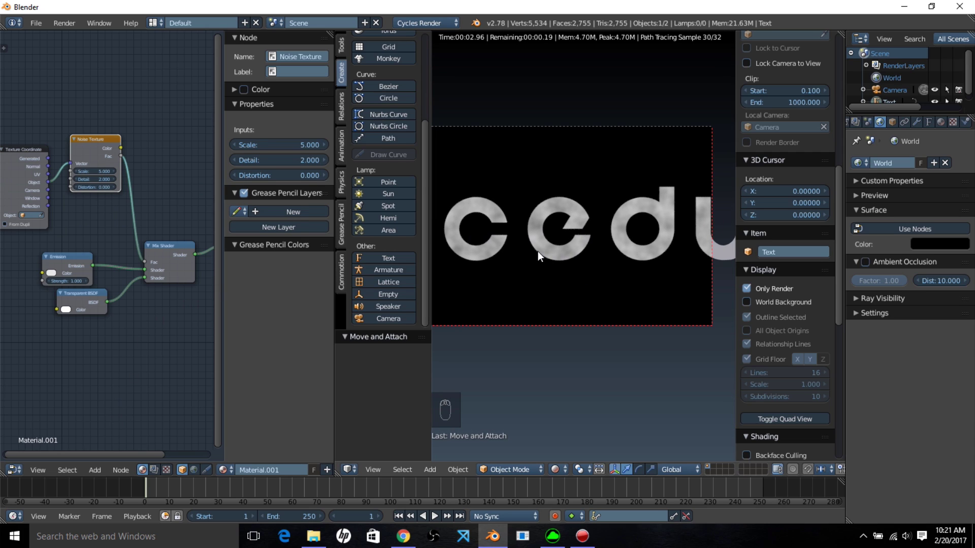
scroll(505, 266, up, 1)
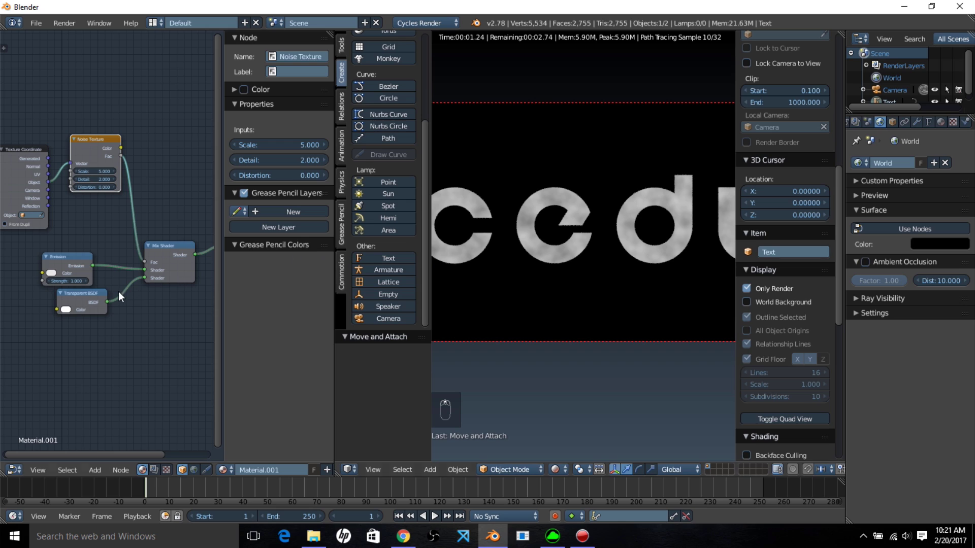
drag(95, 292, 131, 322)
scroll(504, 280, up, 1)
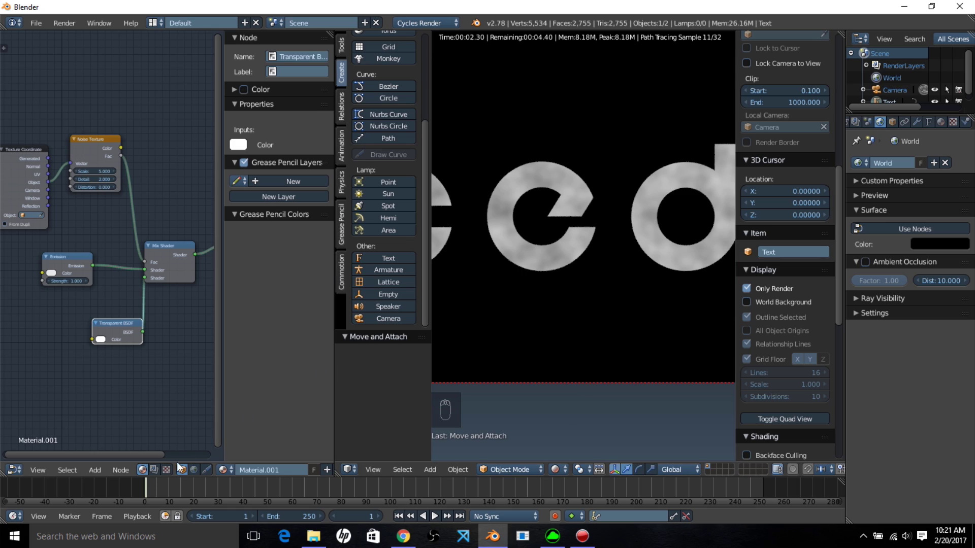
Insert a Bright/Contrast node between the Noise Texture and the Mix Shader.
click(94, 471)
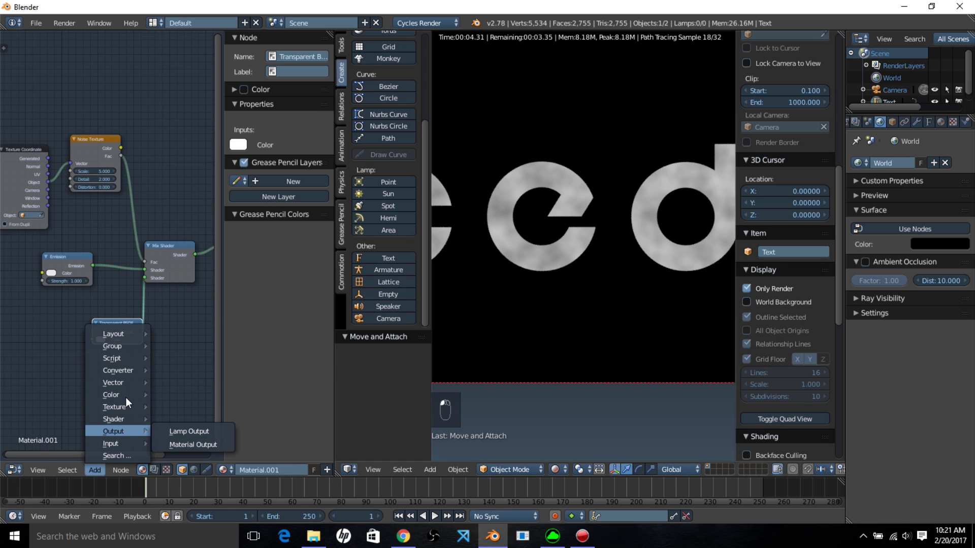
mouse_move(122, 397)
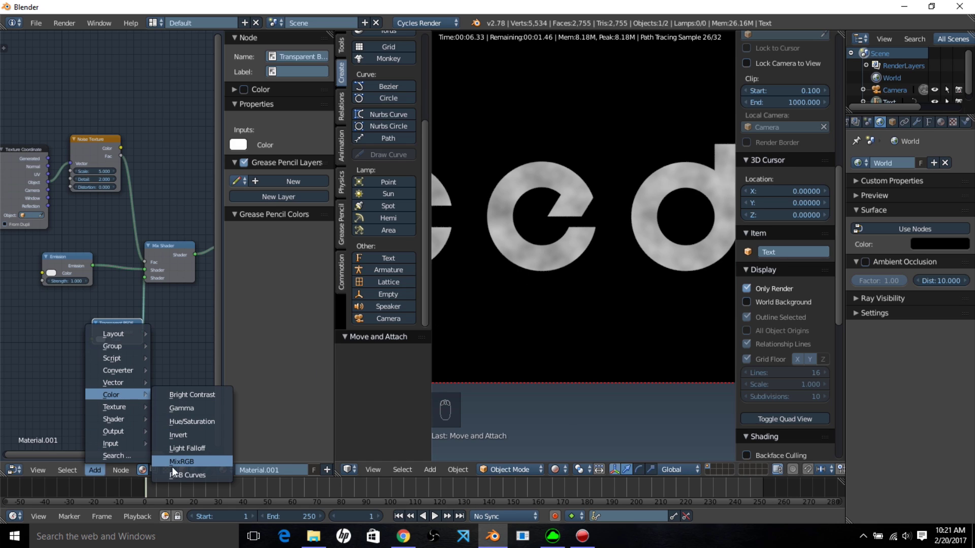
click(192, 395)
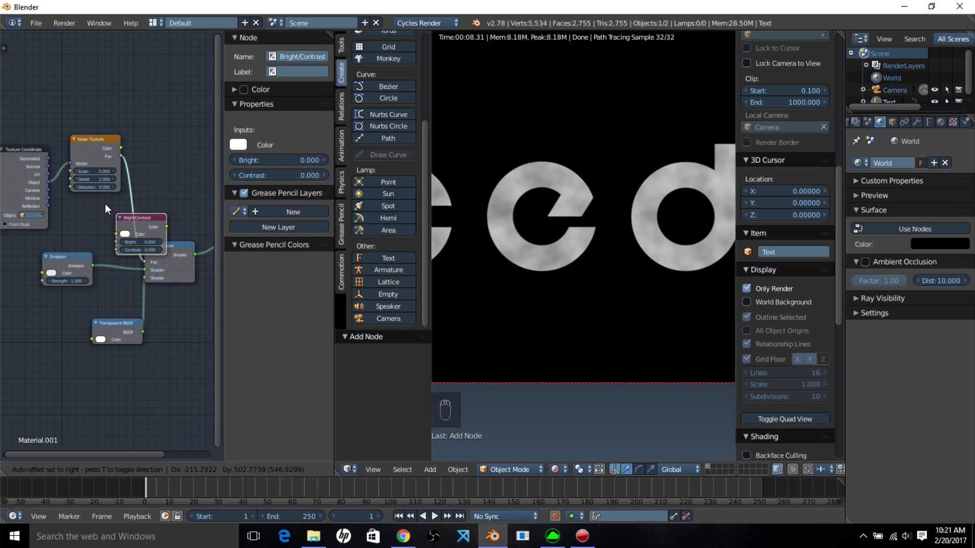
click(169, 237)
mouse_move(173, 241)
mouse_down()
mouse_move(197, 241)
mouse_move(175, 230)
mouse_up()
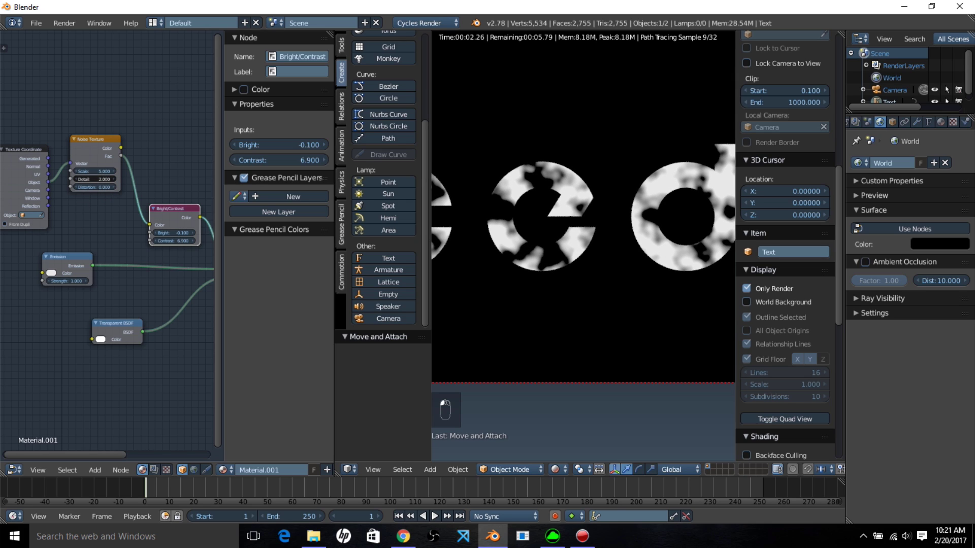
Set the noise Detail to 0 and raise the Bright/Contrast Contrast to 100.
drag(79, 179, 66, 180)
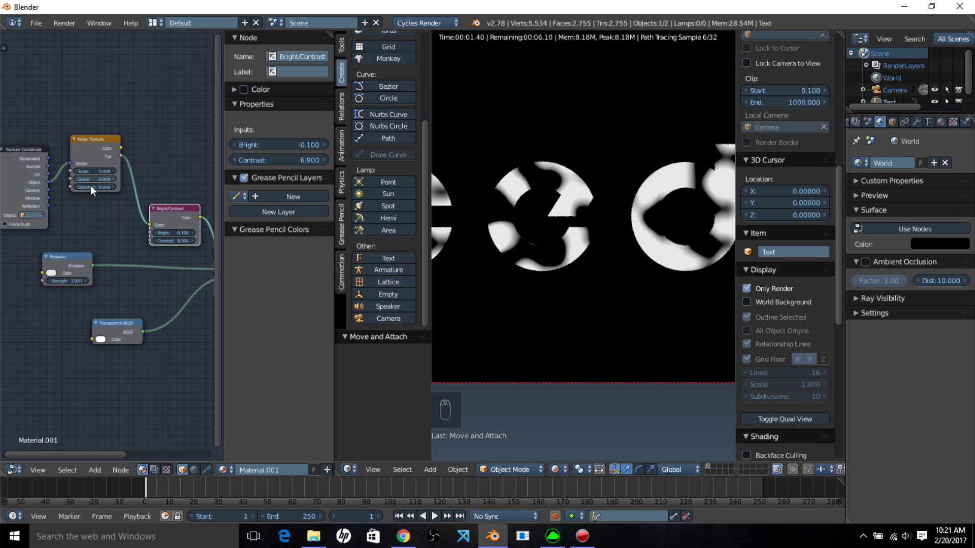
click(182, 241)
key(Return)
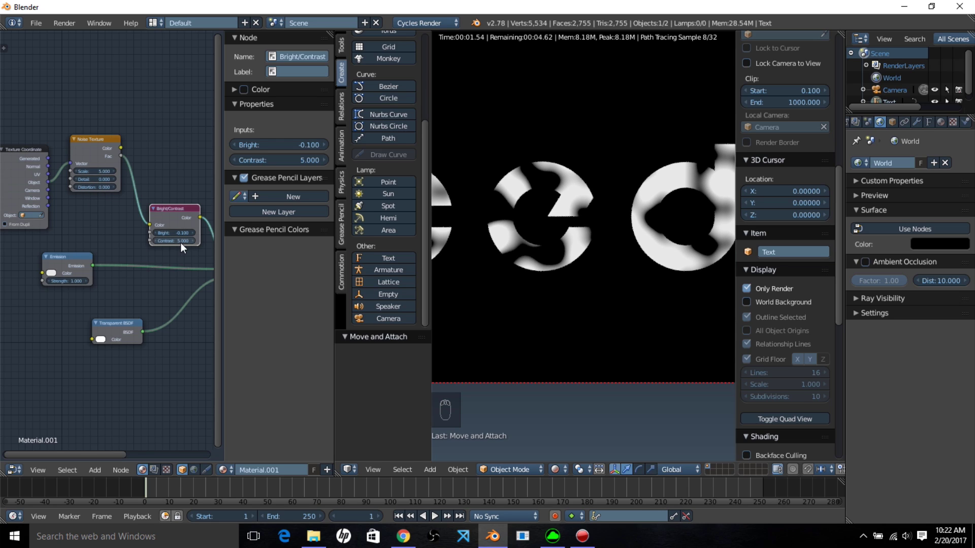
click(181, 242)
text(8)
key(Return)
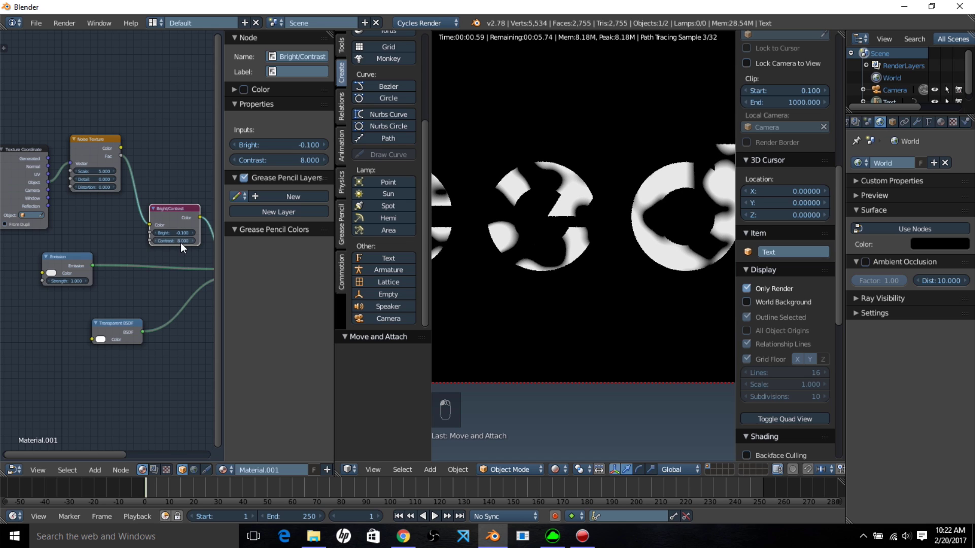
click(169, 242)
text(21.2)
key(Return)
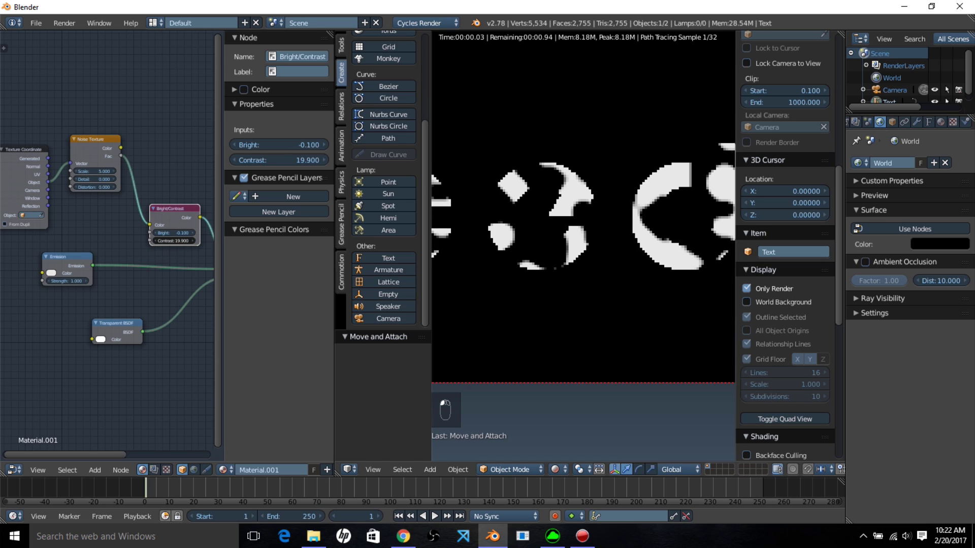
drag(173, 240, 223, 240)
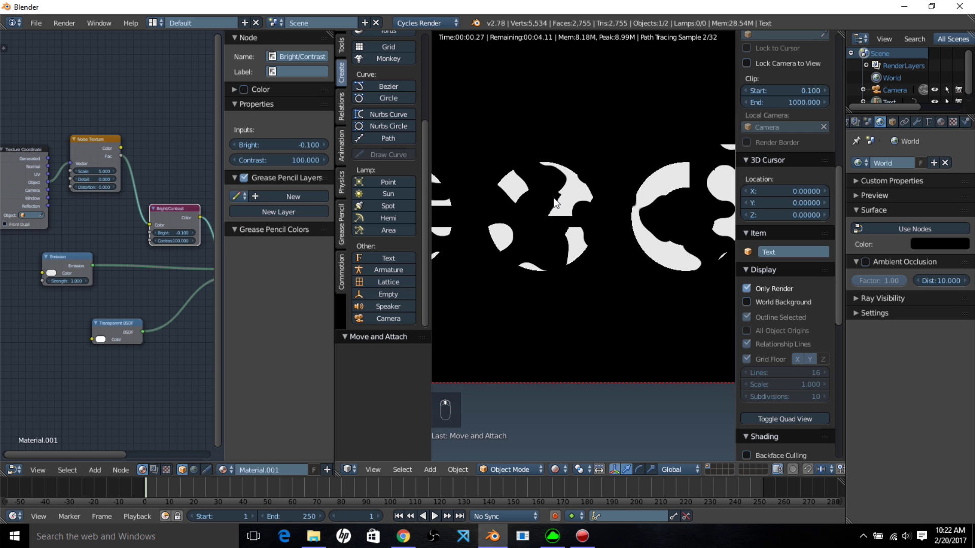
Reframe the view and rearrange the Bright/Contrast and Emission nodes near the Mix Shader.
scroll(562, 192, down, 5)
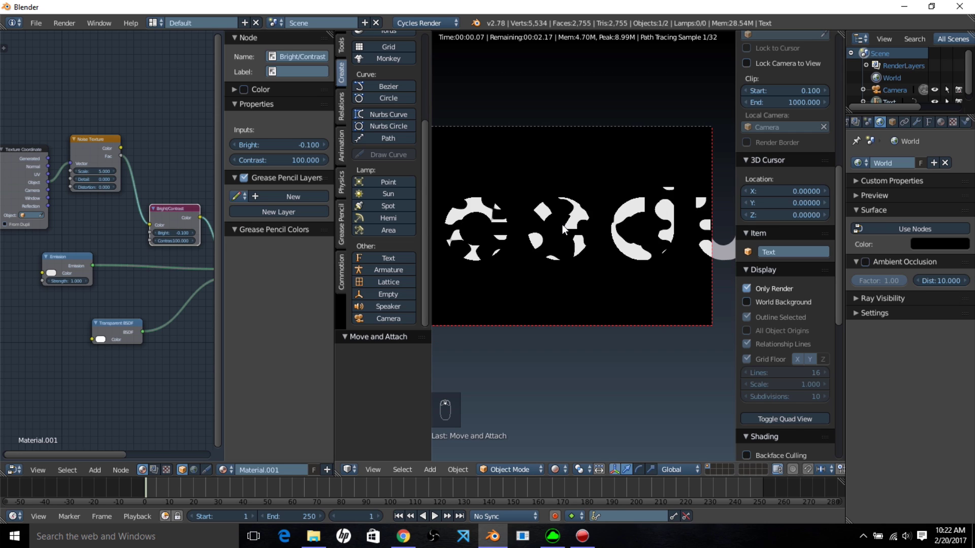
key(a)
scroll(624, 213, down, 2)
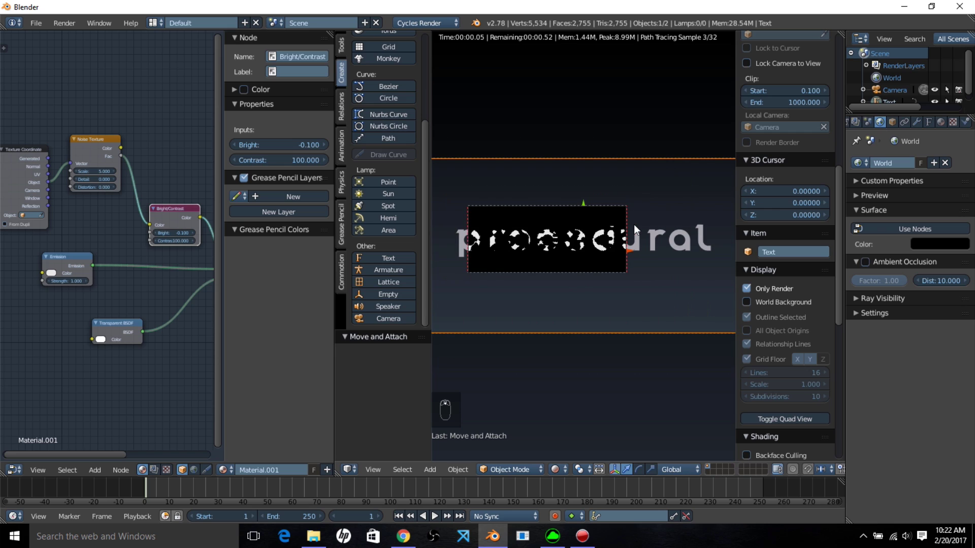
scroll(664, 254, up, 8)
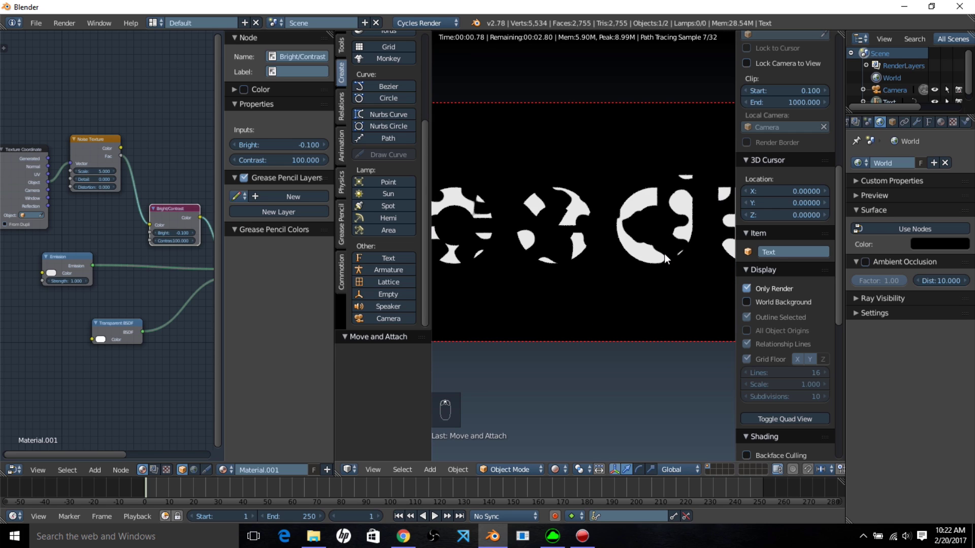
scroll(664, 254, down, 2)
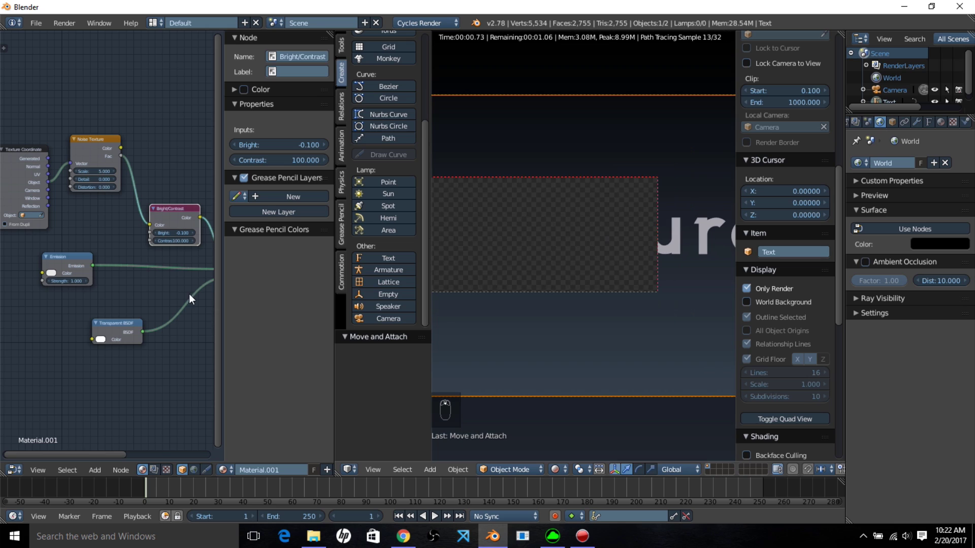
scroll(113, 287, down, 2)
ctrl+scroll(136, 298, down, 3)
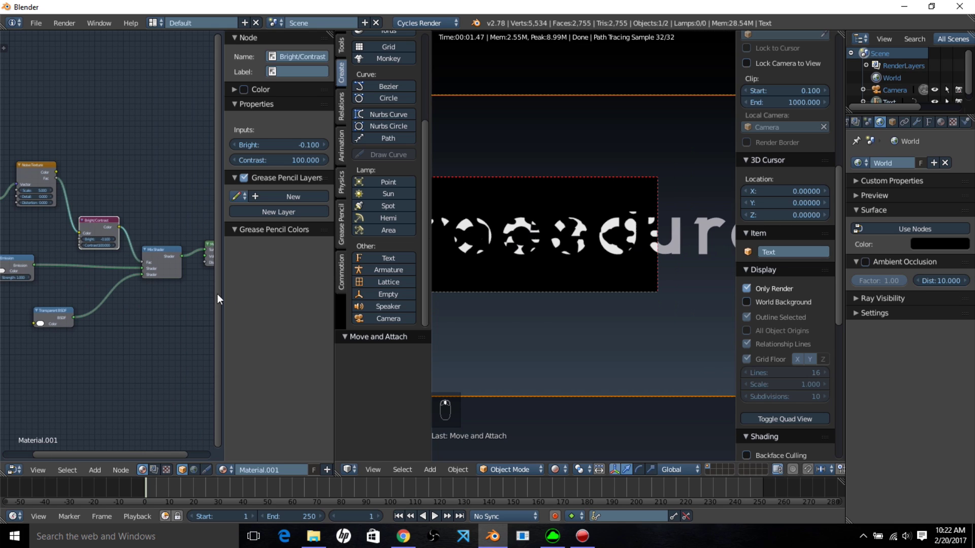
scroll(134, 258, up, 2)
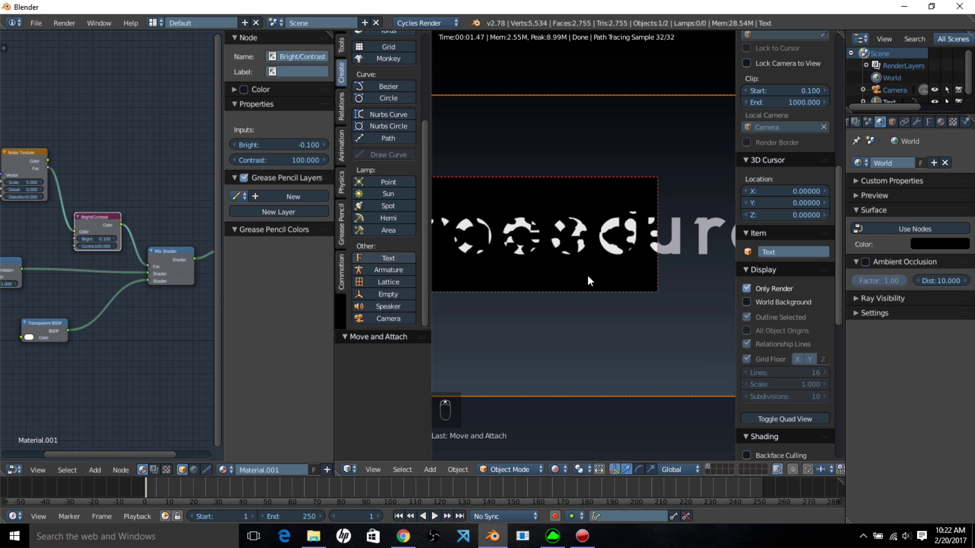
scroll(601, 294, down, 3)
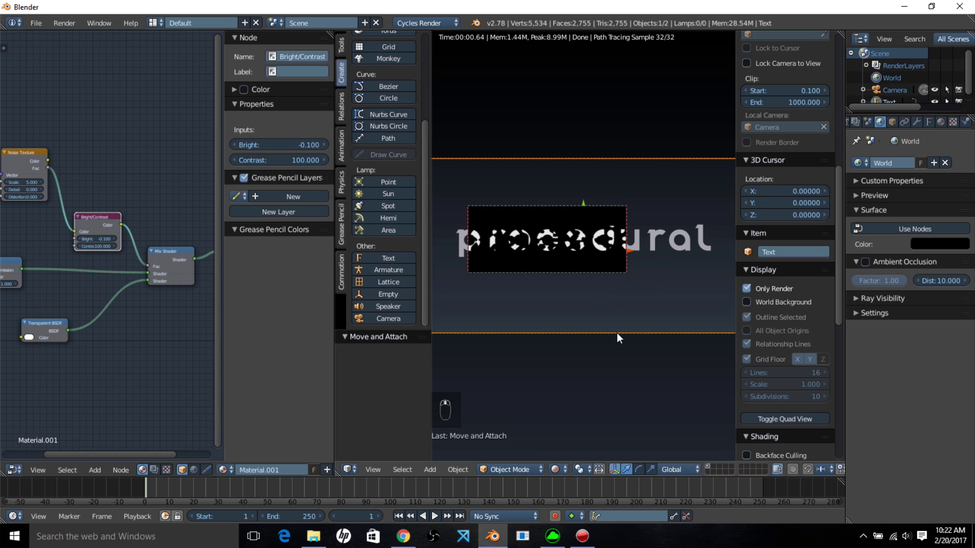
ctrl+scroll(109, 337, up, 4)
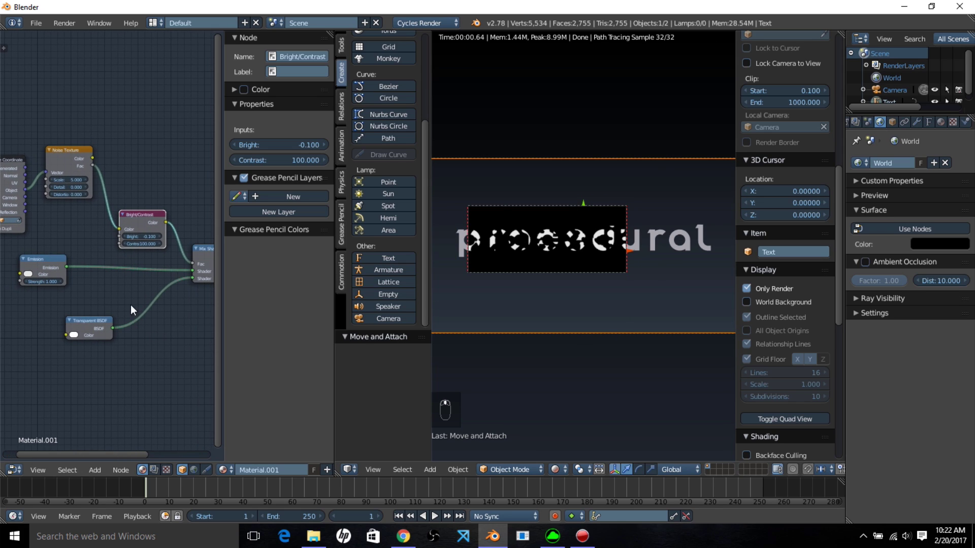
drag(134, 214, 118, 155)
drag(42, 258, 153, 226)
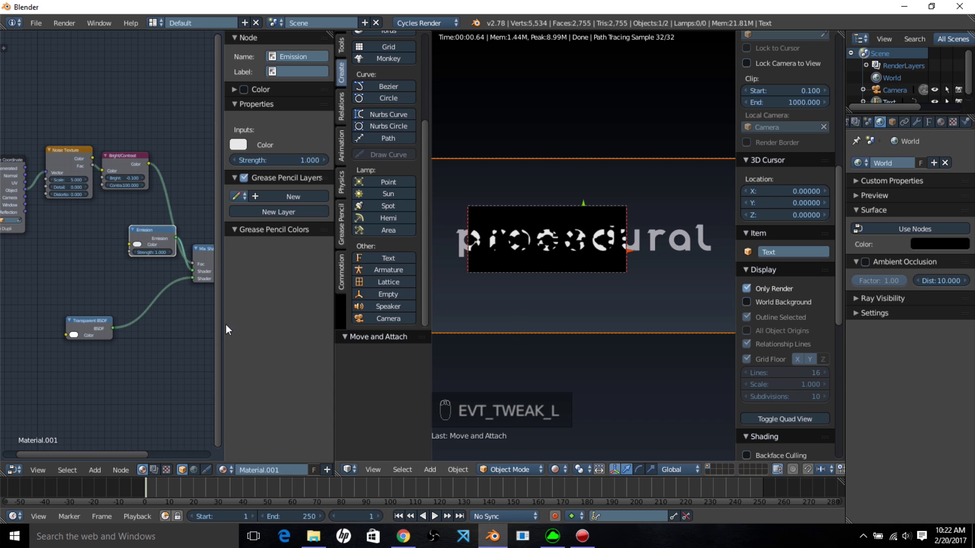
scroll(166, 224, up, 1)
middle_drag(166, 224, 154, 293)
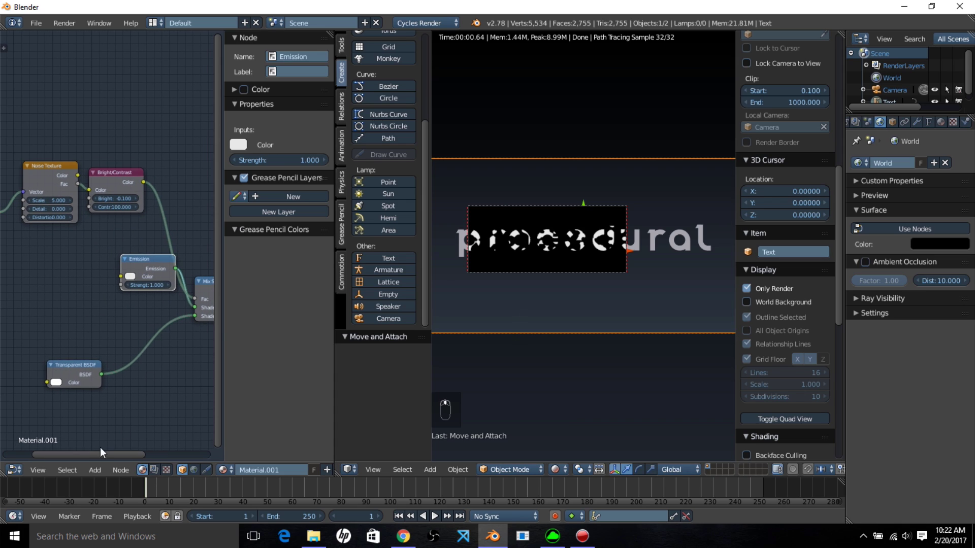
Add a MixRGB node and feed its colour into the Emission colour.
click(95, 469)
mouse_move(109, 396)
click(178, 461)
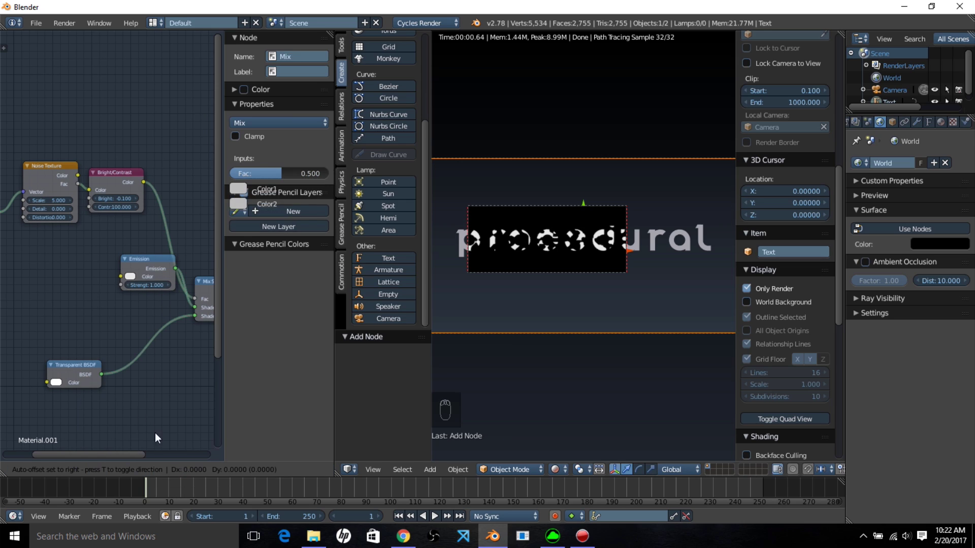
click(53, 257)
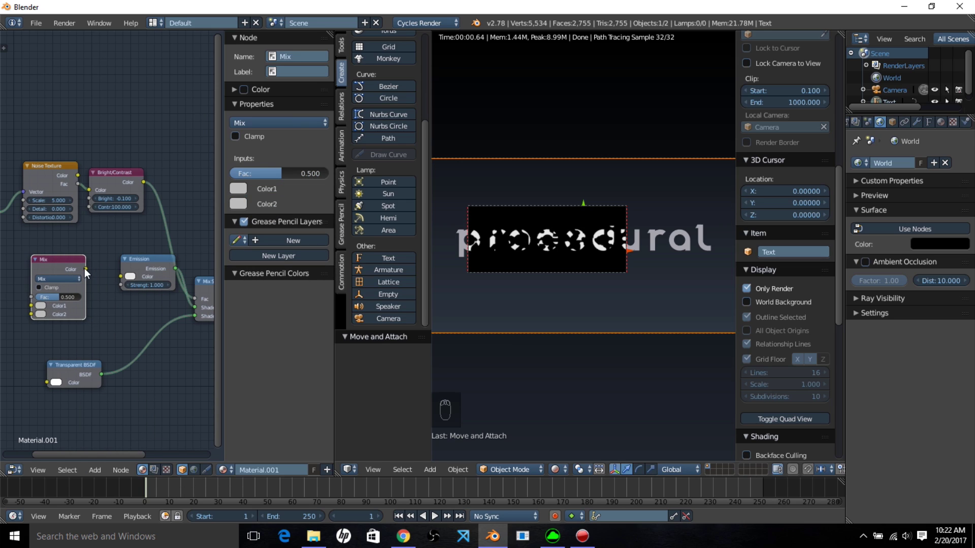
drag(84, 268, 121, 274)
Set the Mix colours to white and reddish orange, with the noise driving its factor.
click(43, 305)
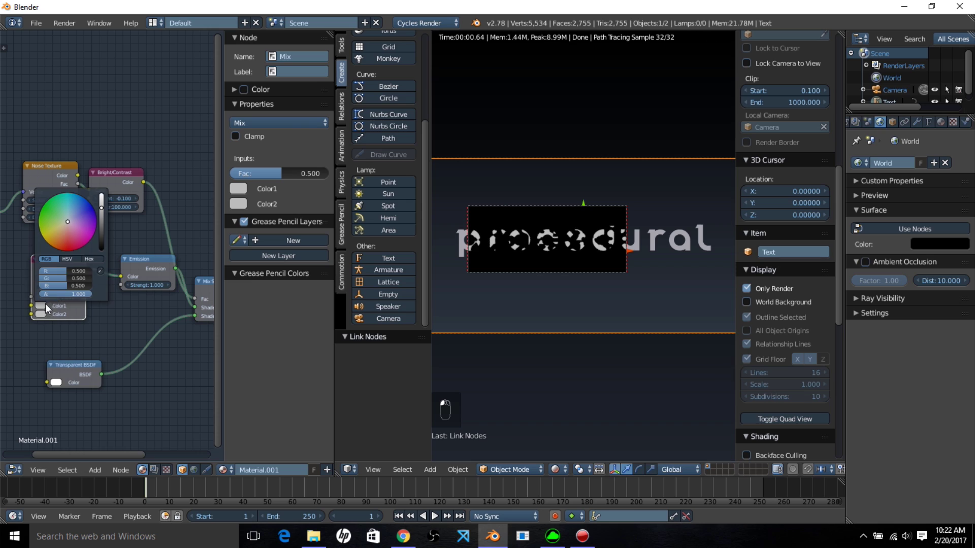
drag(101, 207, 101, 195)
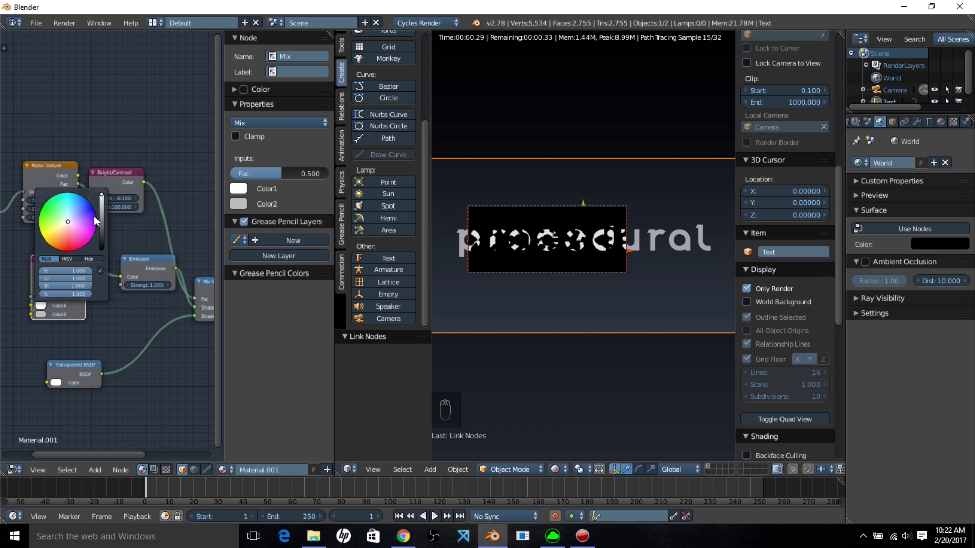
click(39, 317)
mouse_move(63, 256)
mouse_down()
mouse_move(65, 247)
mouse_move(66, 257)
mouse_up()
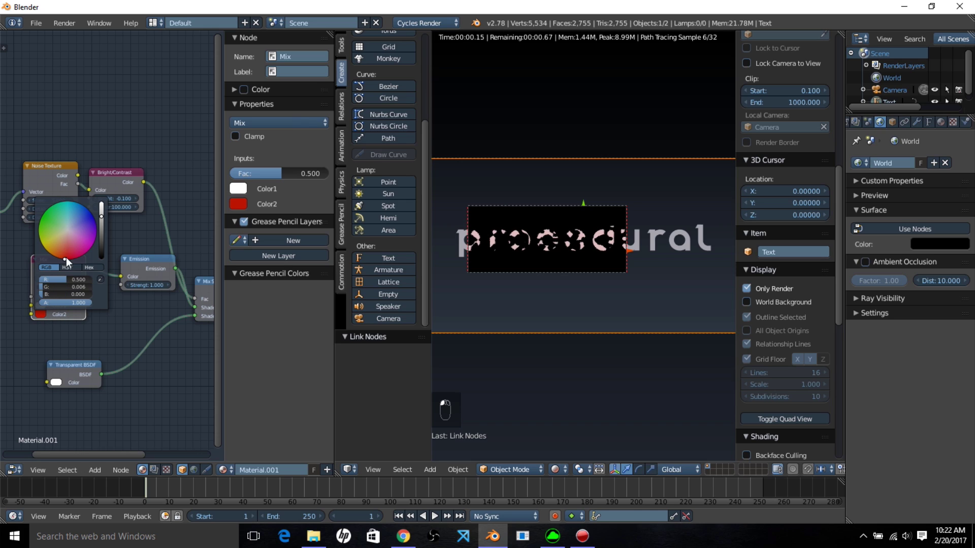
drag(77, 184, 30, 292)
drag(41, 178, 212, 149)
Duplicate the Bright/Contrast node onto the link into Mix and begin editing its Contrast.
click(126, 178)
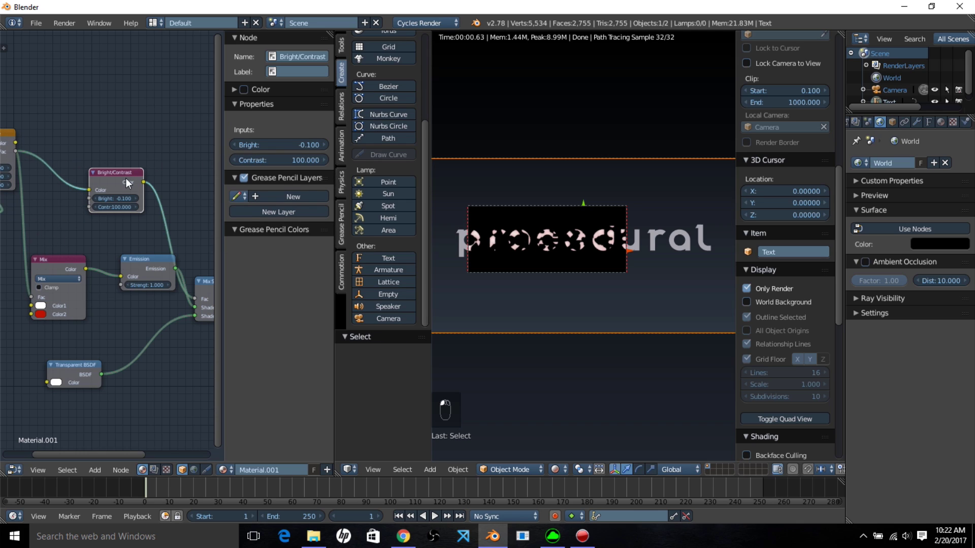
key(shift+d)
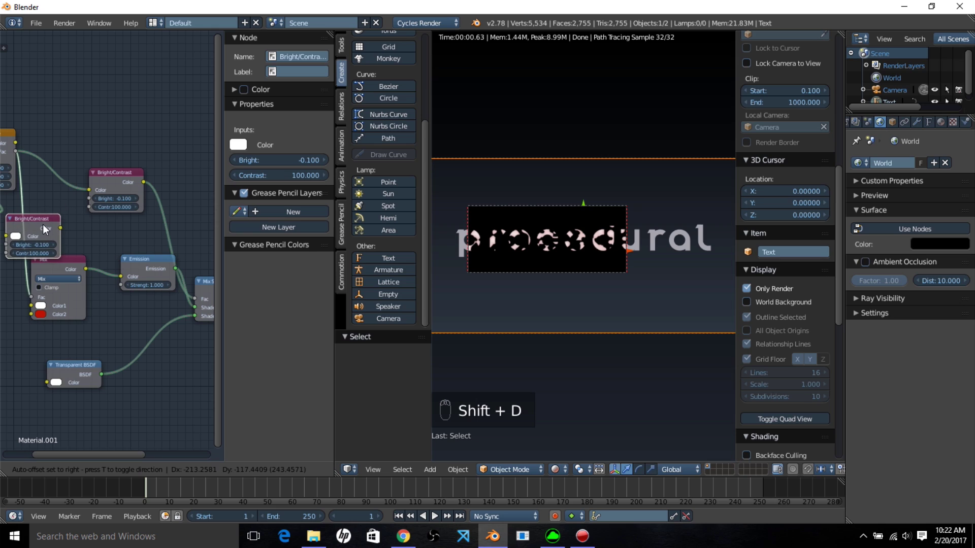
click(90, 258)
scroll(91, 257, up, 1)
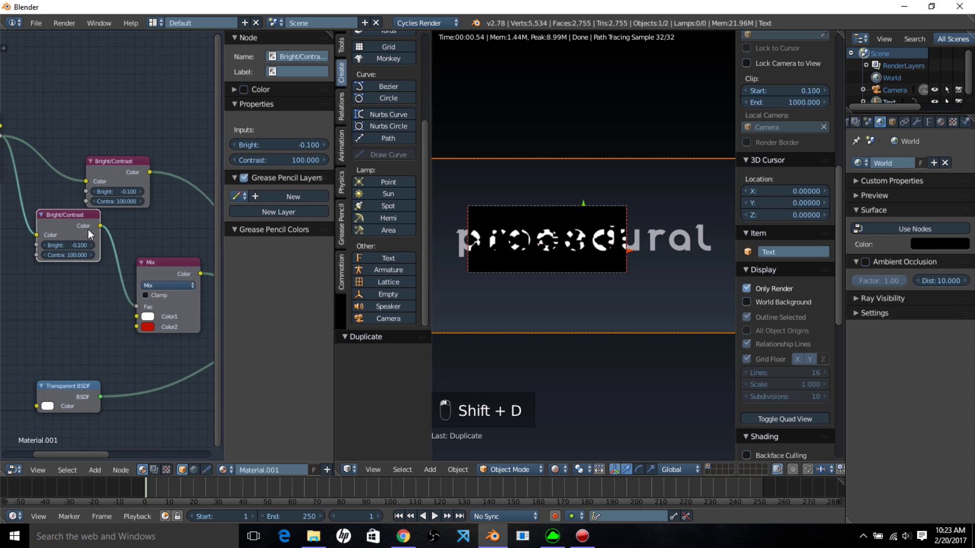
drag(78, 236, 94, 273)
click(95, 293)
Set the Bright/Contrast node's Contrast to 75 and reposition the node.
text(75)
key(Return)
drag(99, 294, 59, 291)
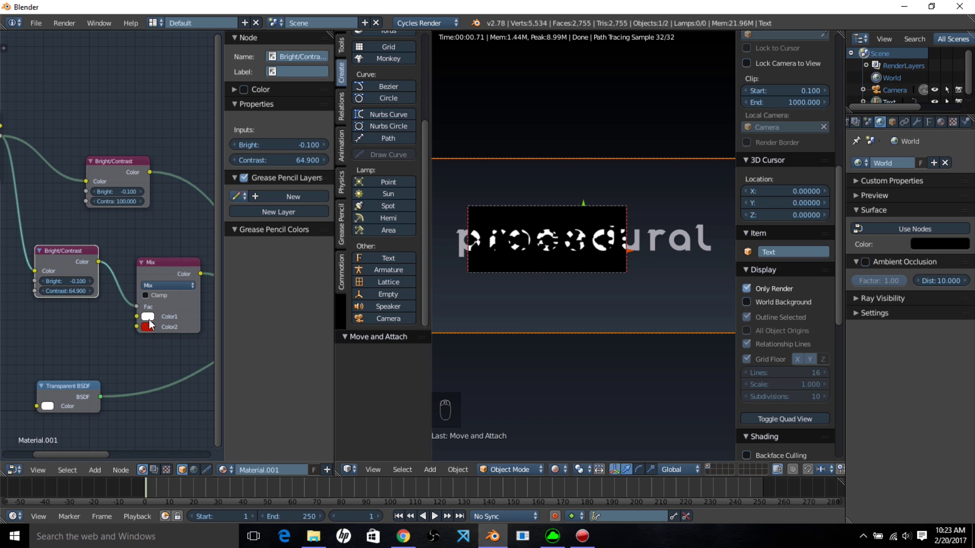
Make the Mix node's Color1 orange and Color2 near white.
scroll(148, 320, up, 1)
click(158, 331)
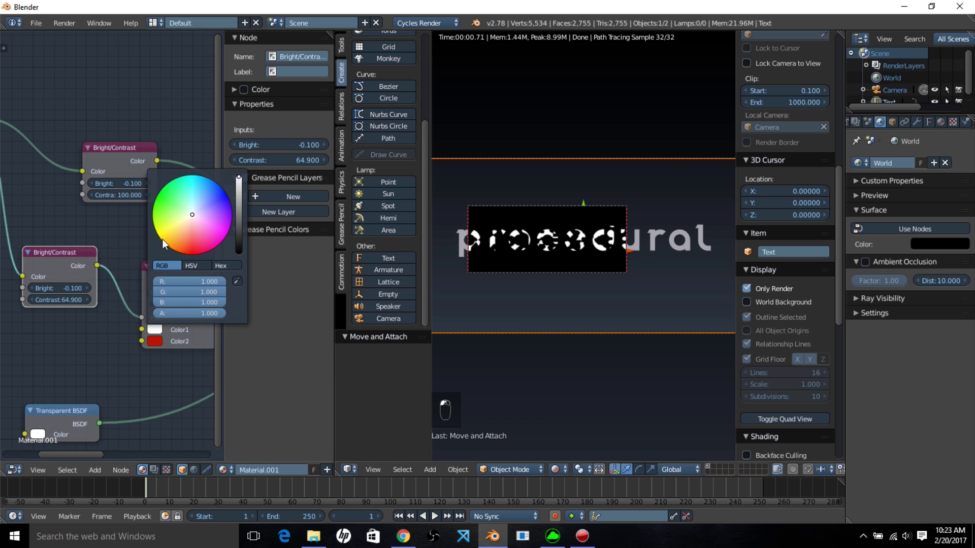
click(183, 245)
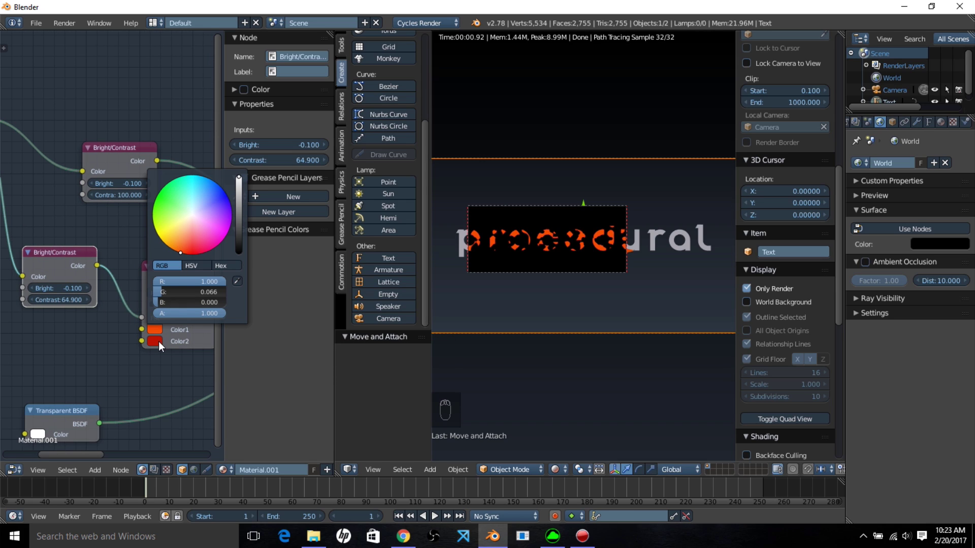
click(159, 341)
click(191, 227)
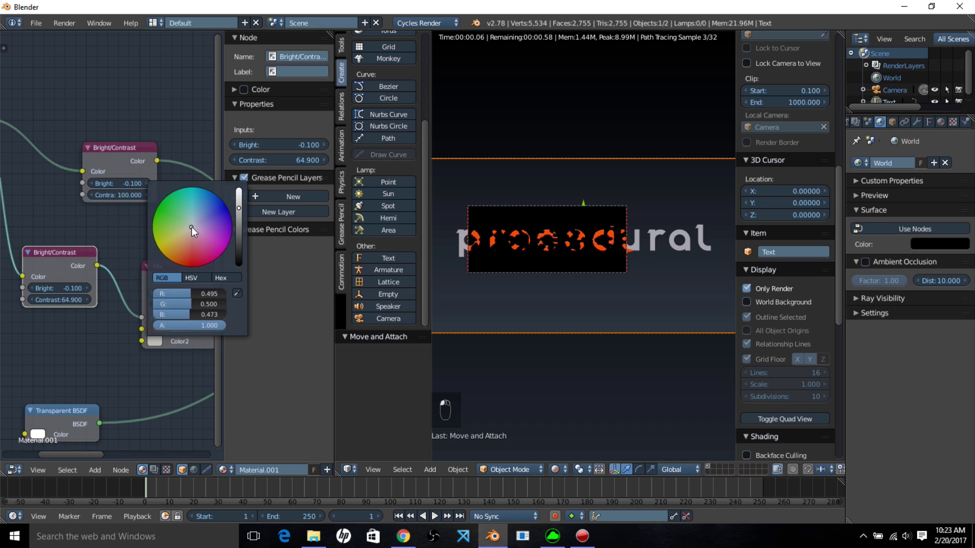
drag(238, 212, 238, 189)
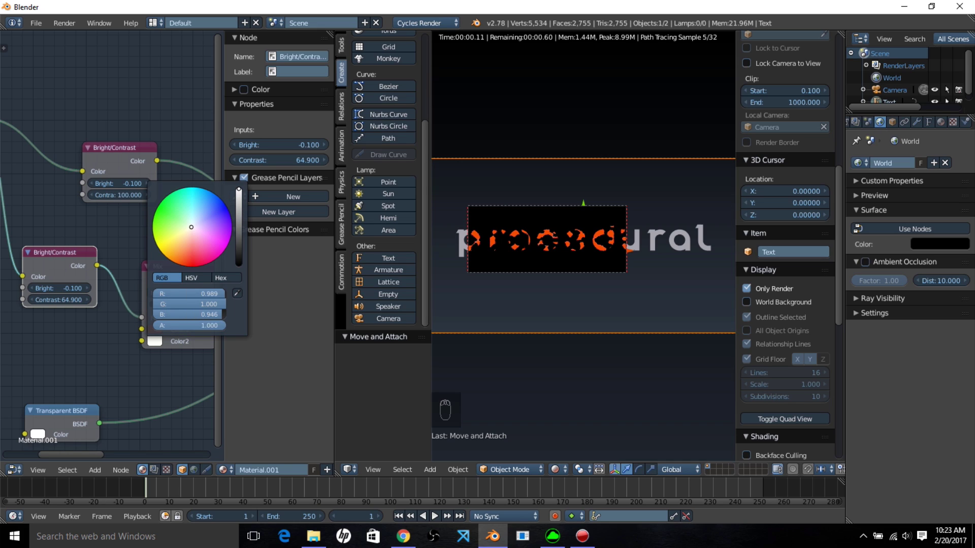
Set the second Bright/Contrast node to Bright 3.1 and Contrast 73.3.
scroll(570, 296, up, 3)
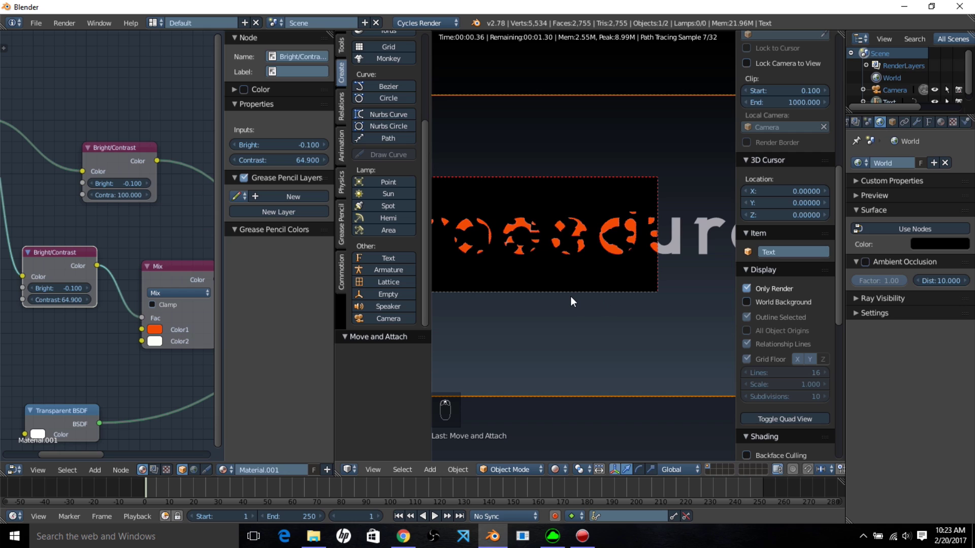
scroll(571, 297, up, 4)
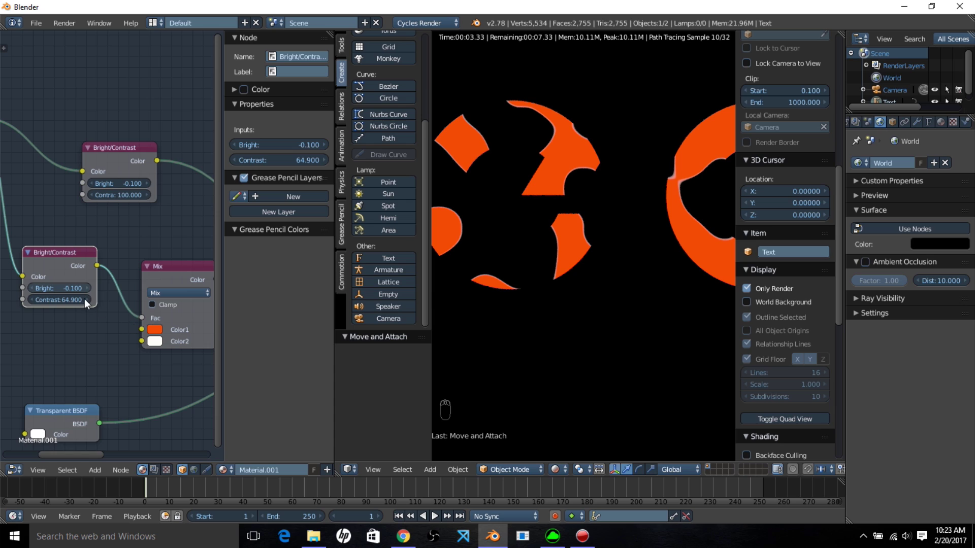
drag(58, 299, 110, 288)
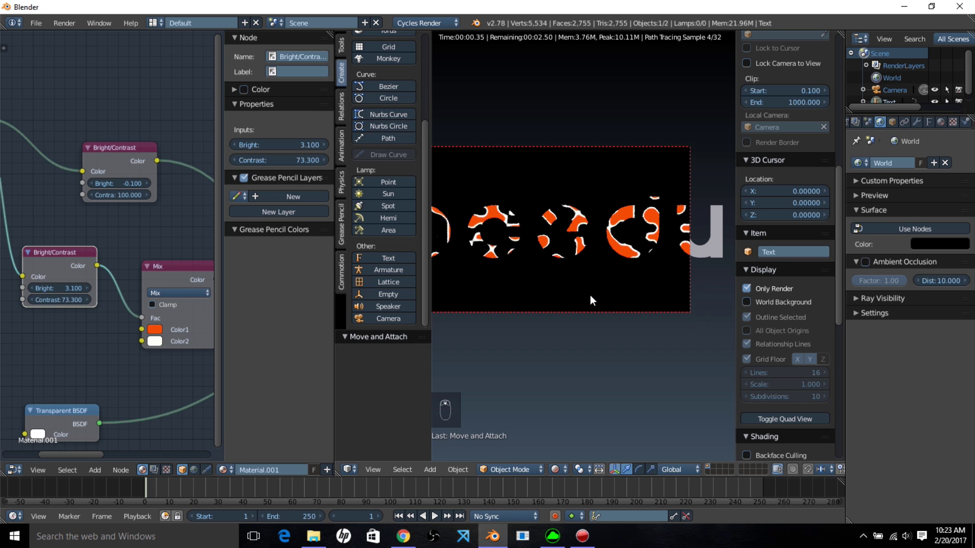
scroll(590, 294, down, 2)
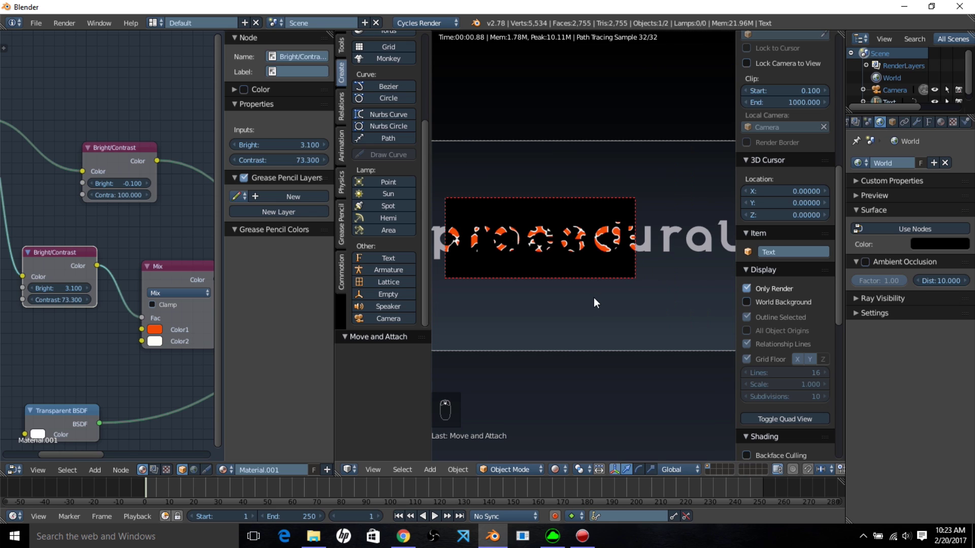
scroll(595, 302, up, 2)
scroll(572, 244, up, 2)
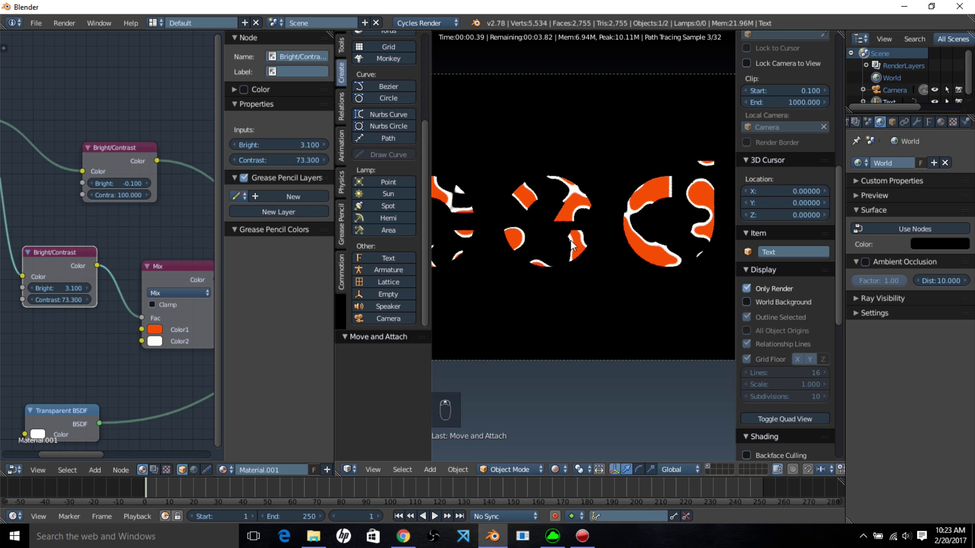
scroll(568, 244, down, 3)
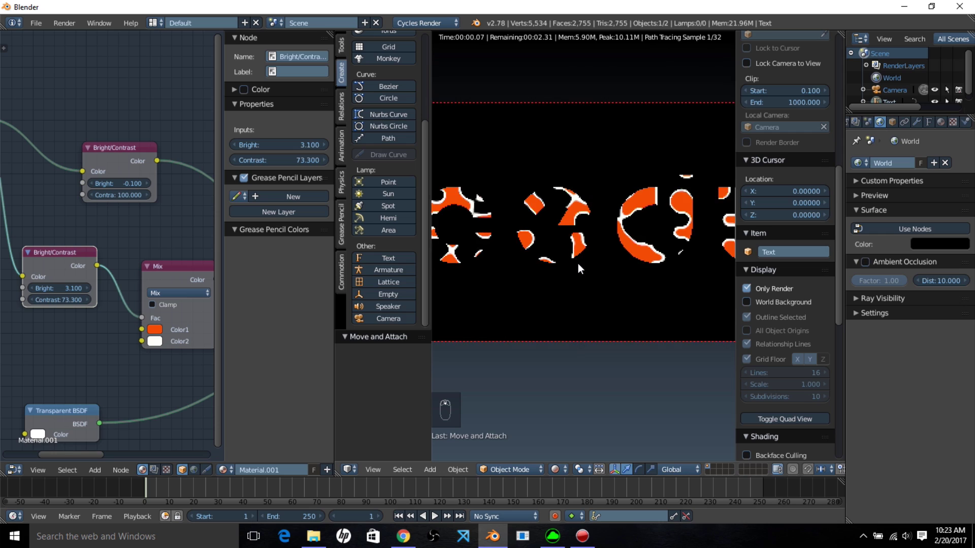
scroll(584, 283, down, 3)
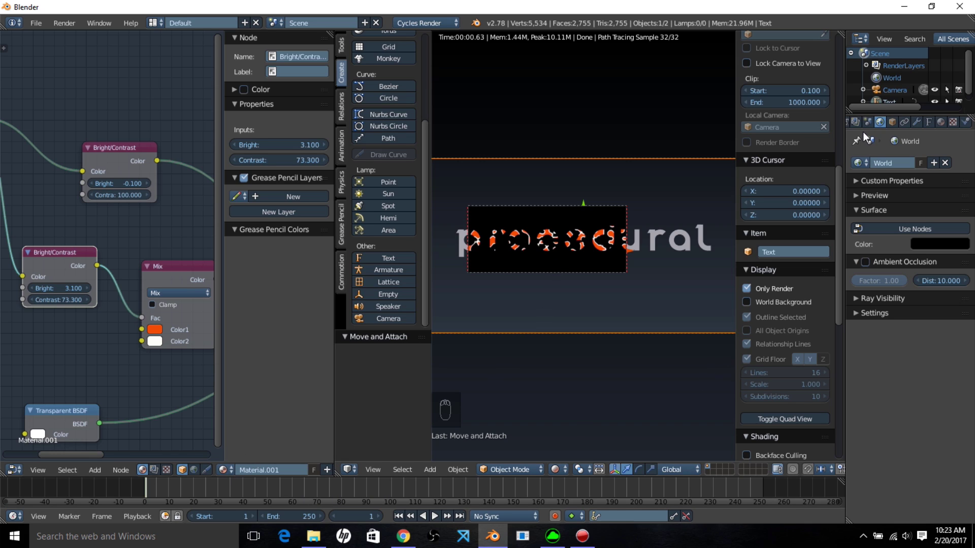
In Render properties choose 60 fps, and set the timeline's playback sync to AV-sync.
scroll(868, 122, up, 3)
click(879, 121)
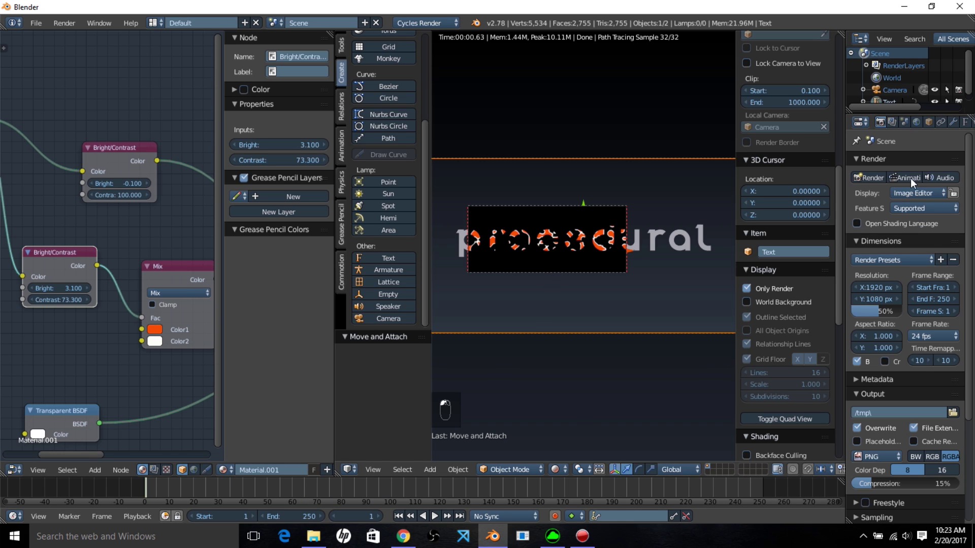
click(944, 340)
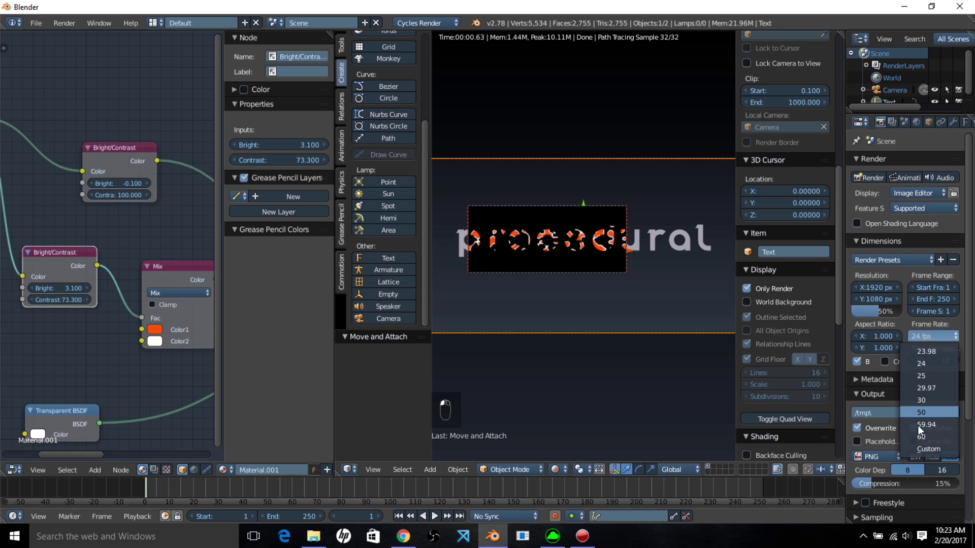
click(921, 440)
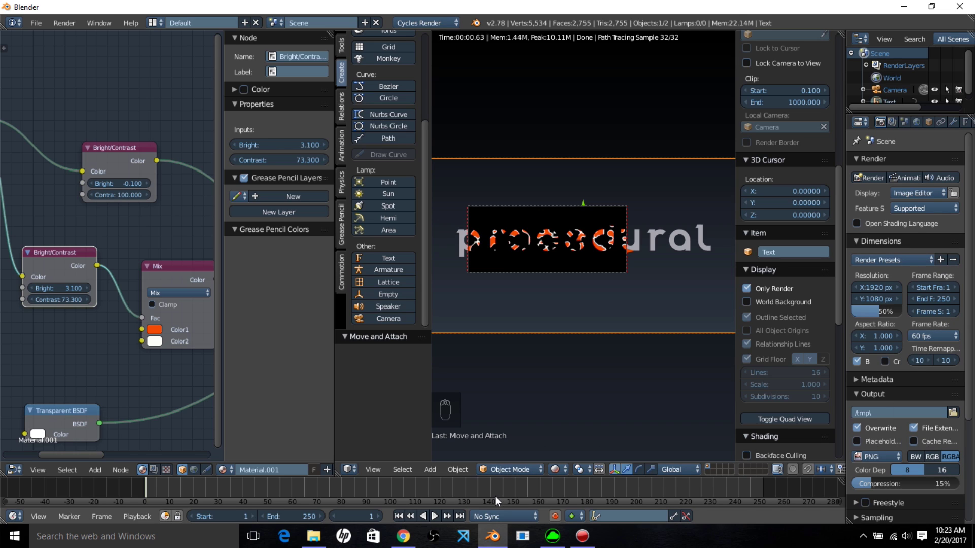
click(503, 516)
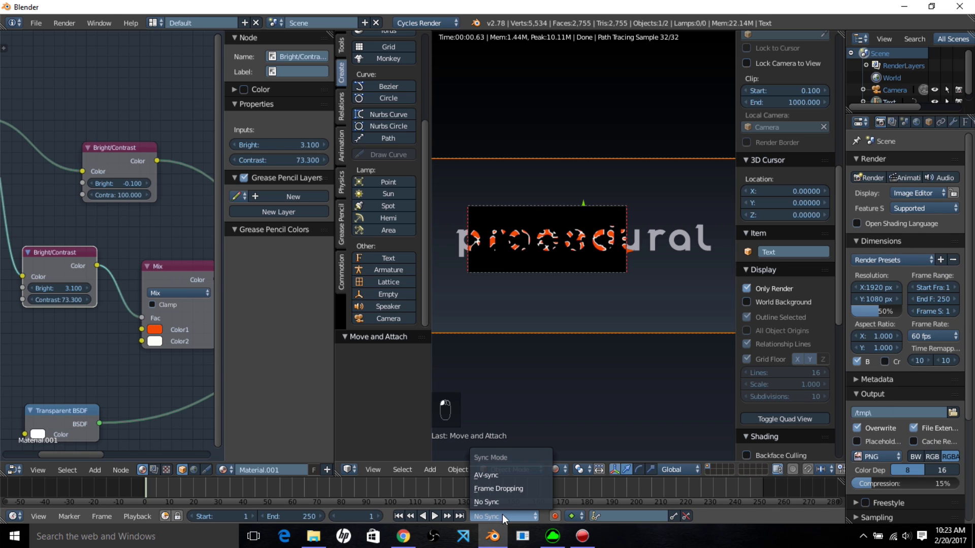
click(513, 476)
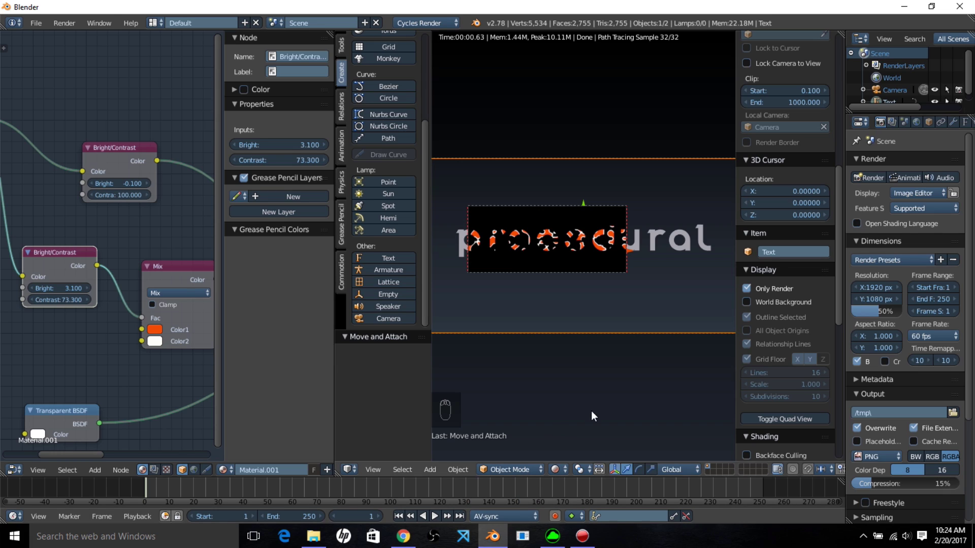
At frame 75, keyframe the upper Bright/Contrast node's Bright and Contrast values.
click(329, 486)
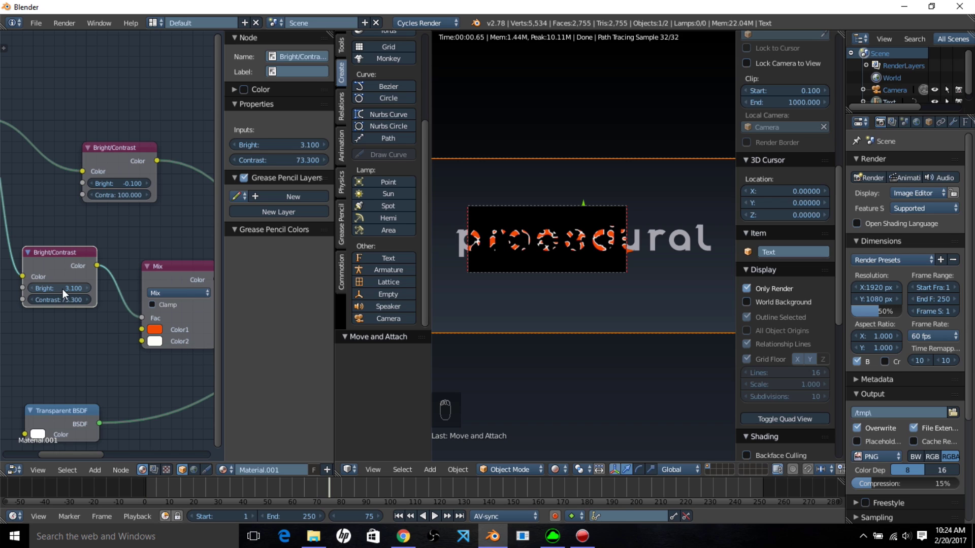
drag(60, 248, 86, 241)
scroll(94, 294, up, 2)
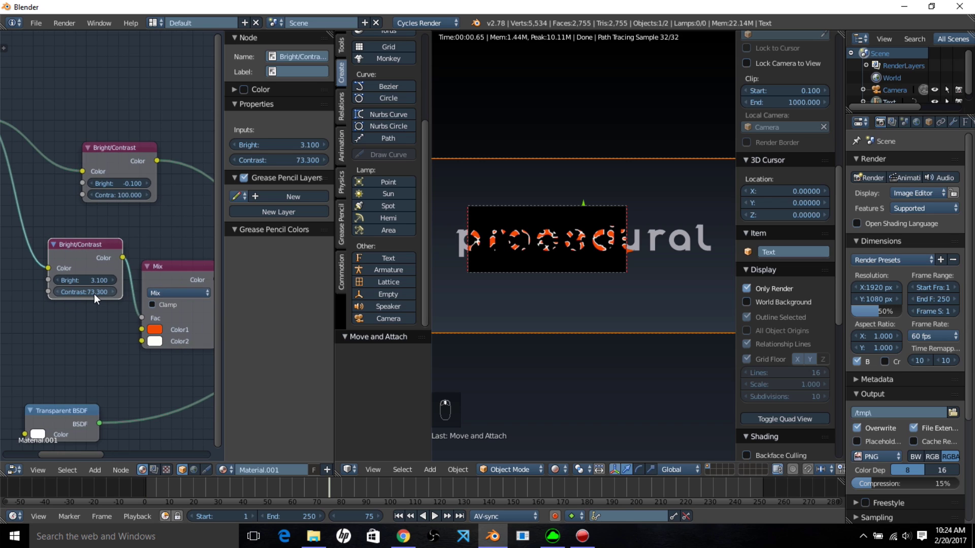
middle_drag(120, 249, 132, 280)
click(130, 248)
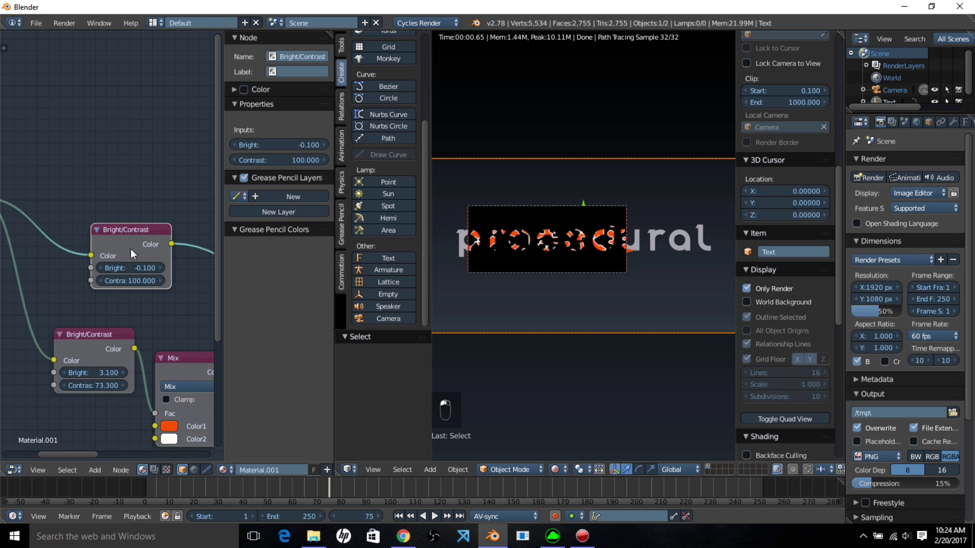
drag(130, 267, 133, 276)
click(133, 276)
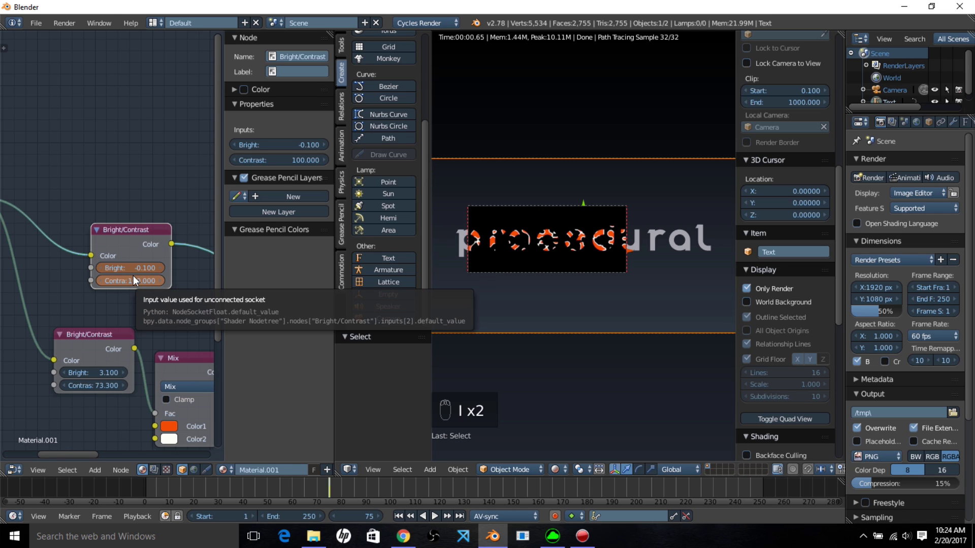
At frame 65, set the upper node's Bright to 29, keyframe it, and preview playback.
click(303, 494)
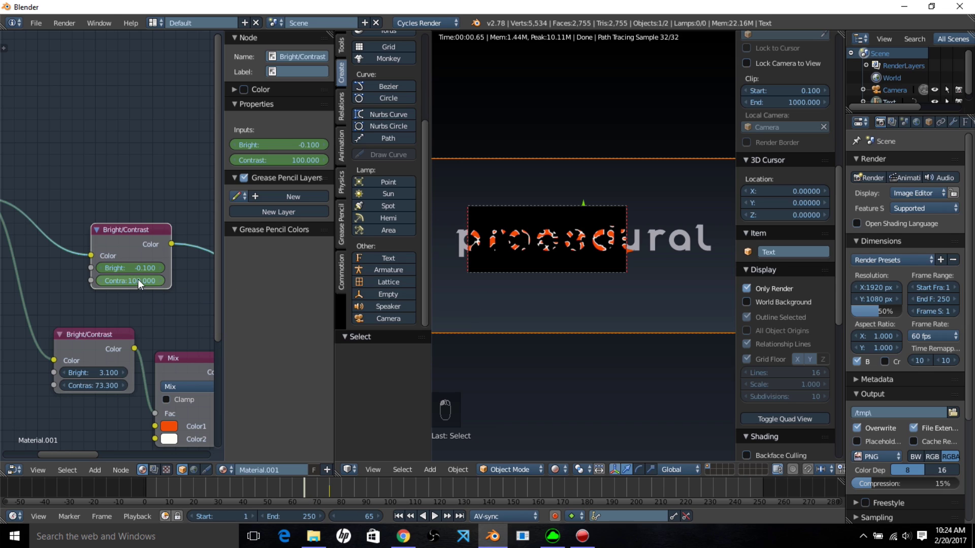
mouse_move(142, 270)
mouse_down()
mouse_move(101, 270)
mouse_move(152, 269)
mouse_move(127, 269)
mouse_move(140, 269)
mouse_up()
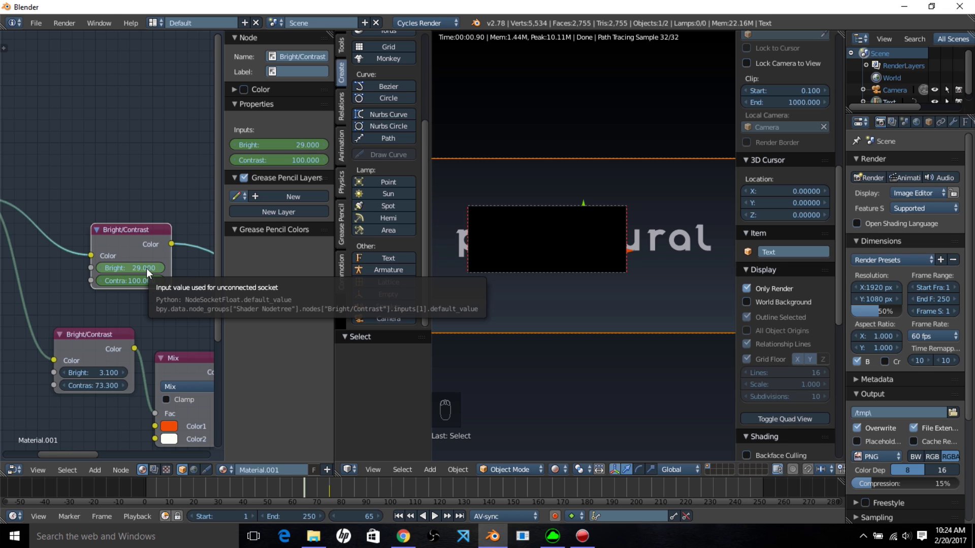
key(i)
key(i)
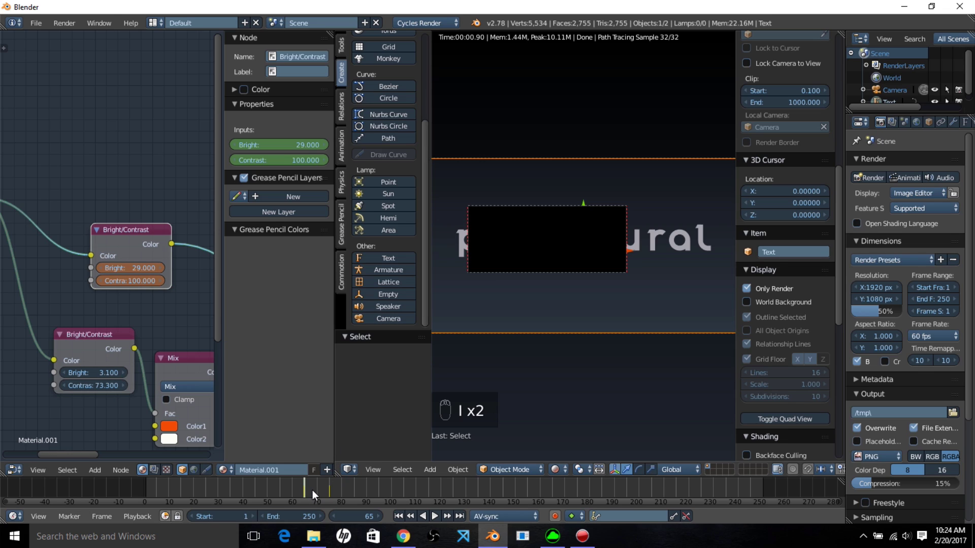
key(alt+a)
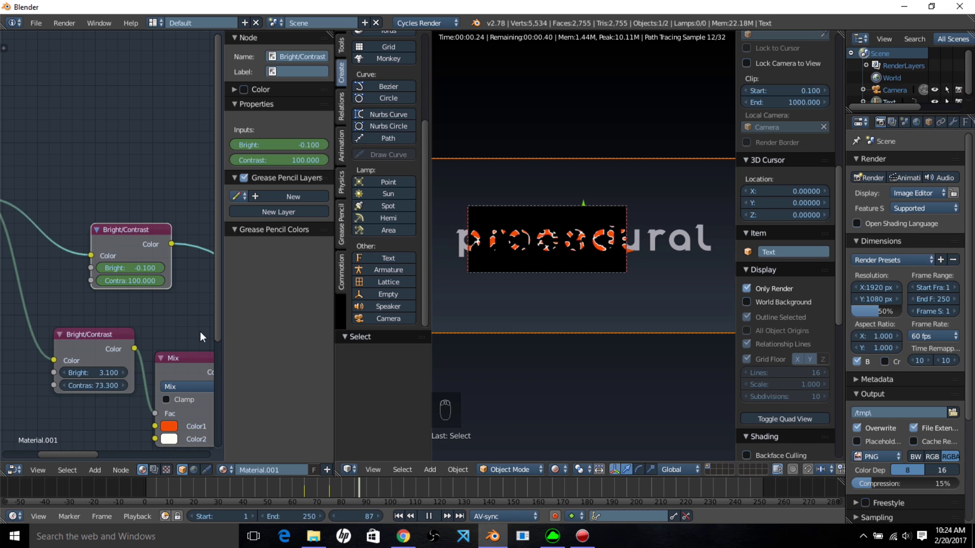
At frame 87, key the upper node at Bright -33.5 and Contrast 100, then scrub back.
key(alt+a)
mouse_move(142, 269)
mouse_down()
mouse_move(3, 270)
mouse_move(141, 270)
mouse_up()
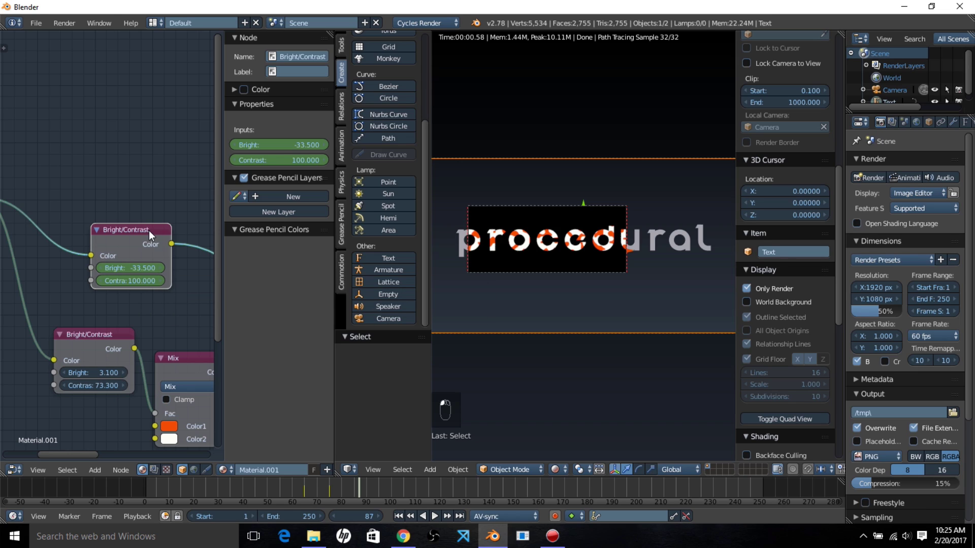
key(i)
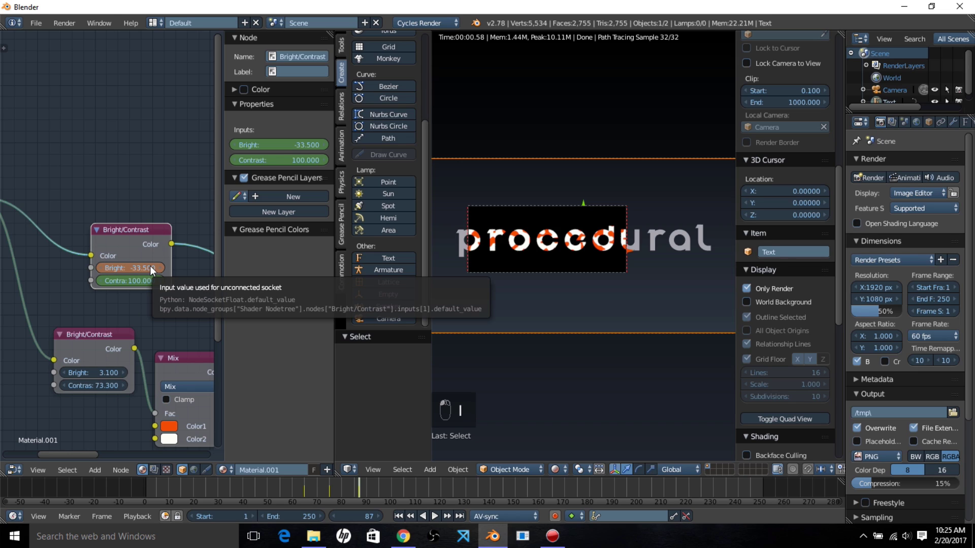
key(i)
mouse_move(318, 485)
mouse_down()
mouse_move(349, 492)
mouse_move(312, 481)
mouse_up()
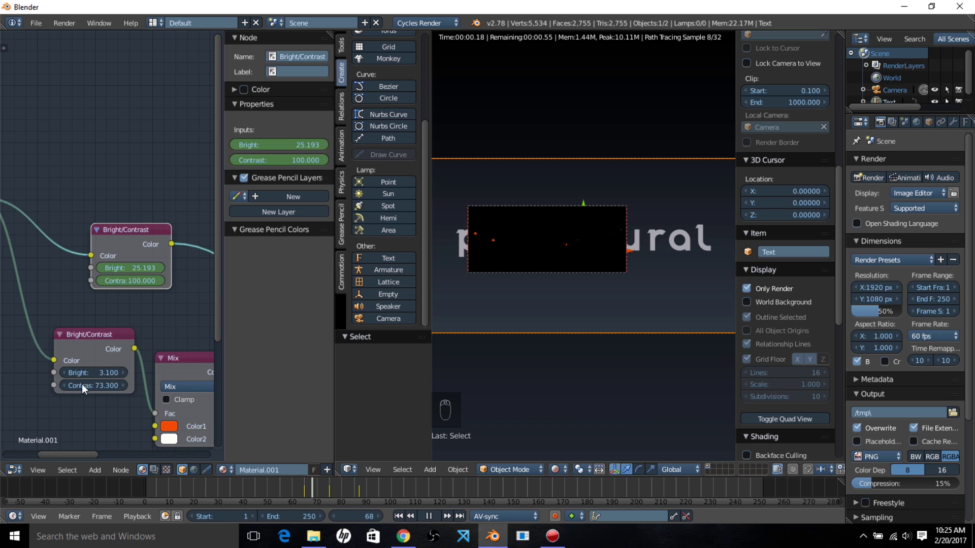
Keyframe the lower Bright/Contrast node's Bright and Contrast at frame 75.
click(93, 341)
click(328, 487)
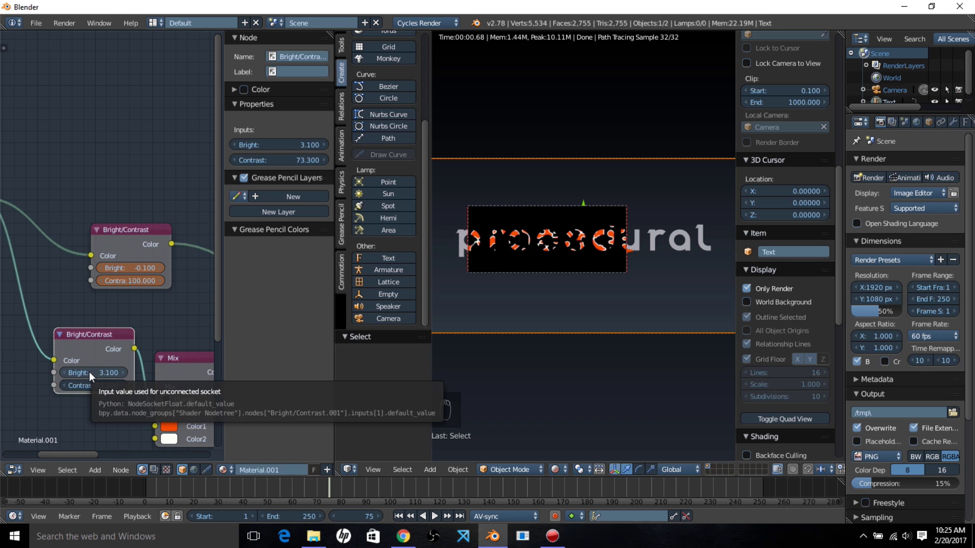
key(i)
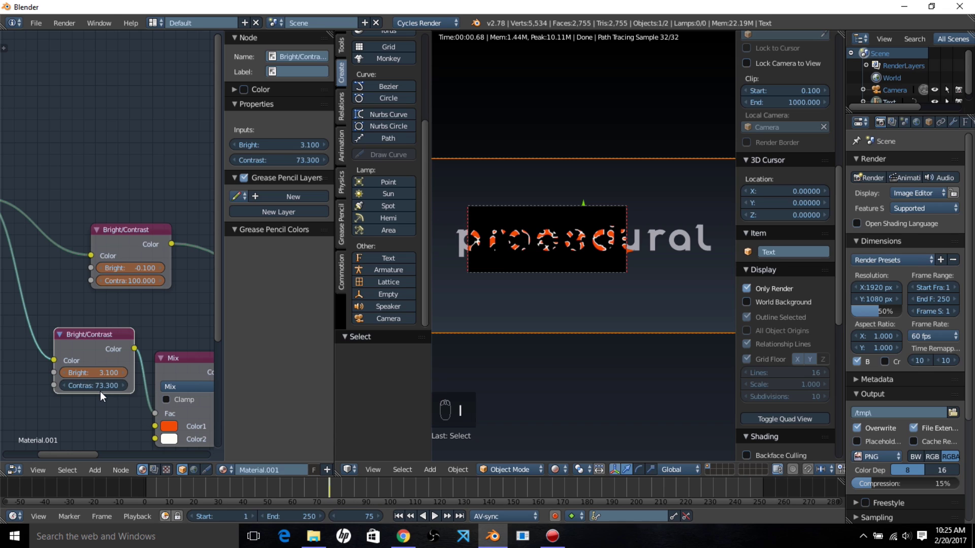
key(i)
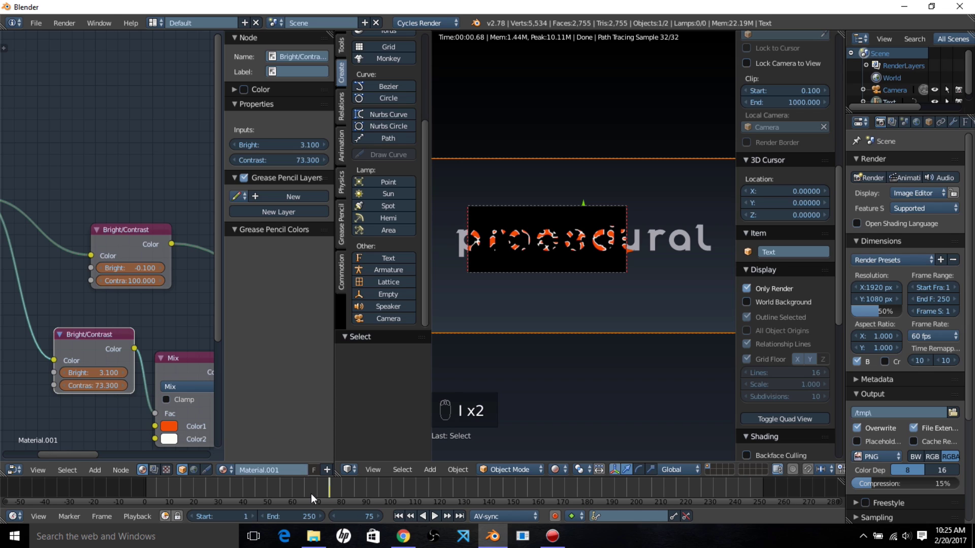
At frame 87, set the lower node's Bright to -24.3, keyframe it, and play back.
click(134, 245)
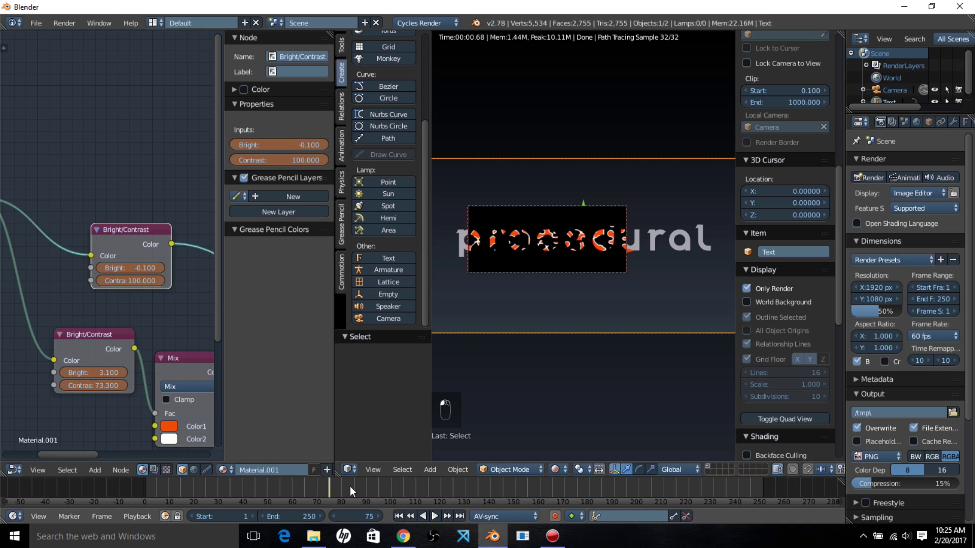
scroll(349, 487, up, 1)
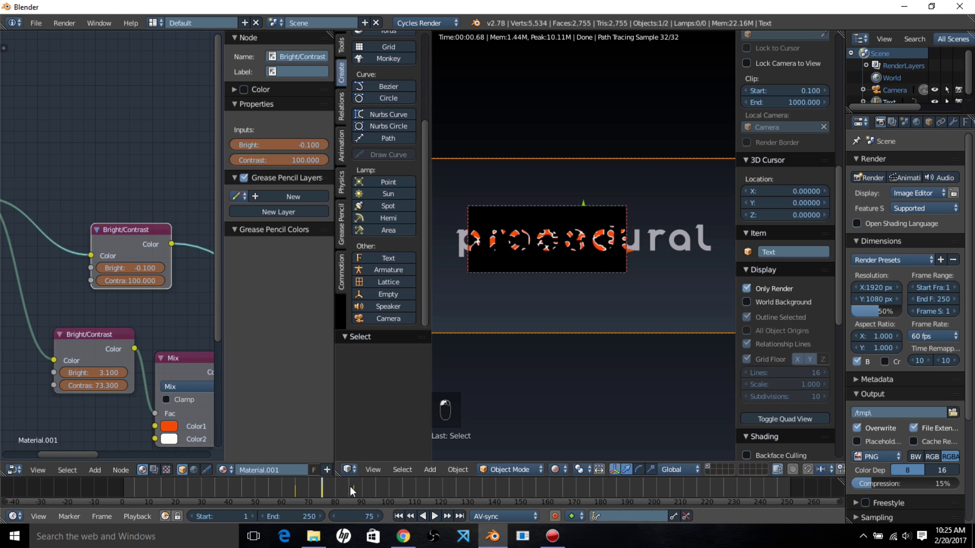
click(294, 491)
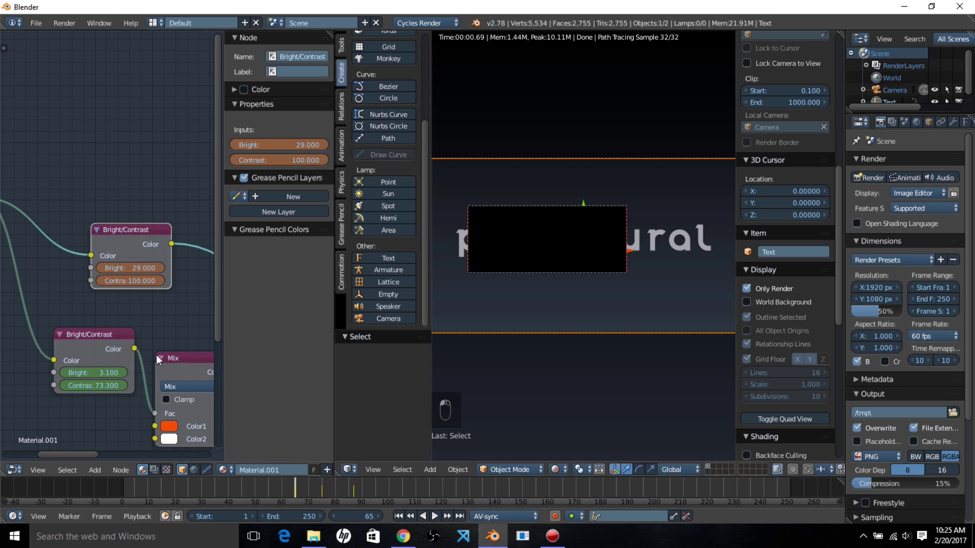
click(100, 344)
click(354, 489)
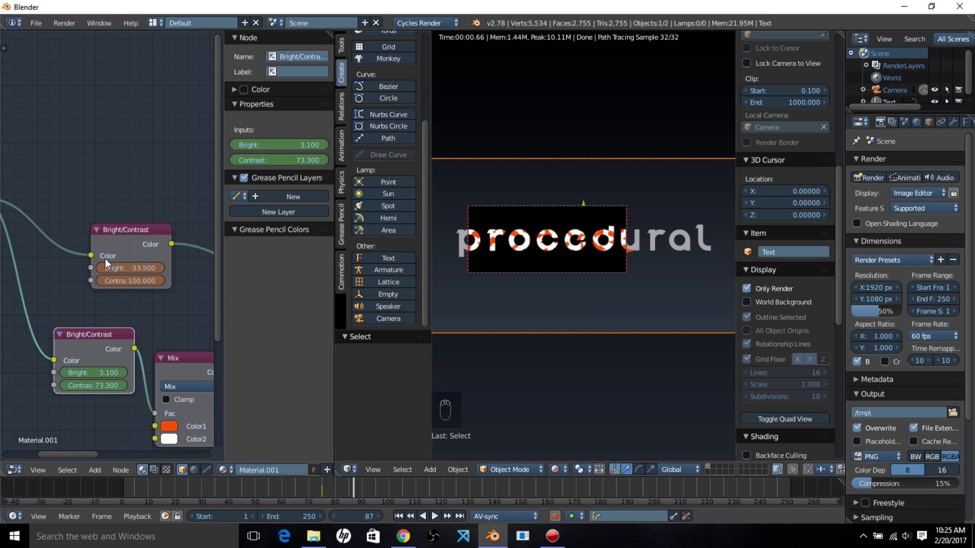
drag(100, 371, 15, 372)
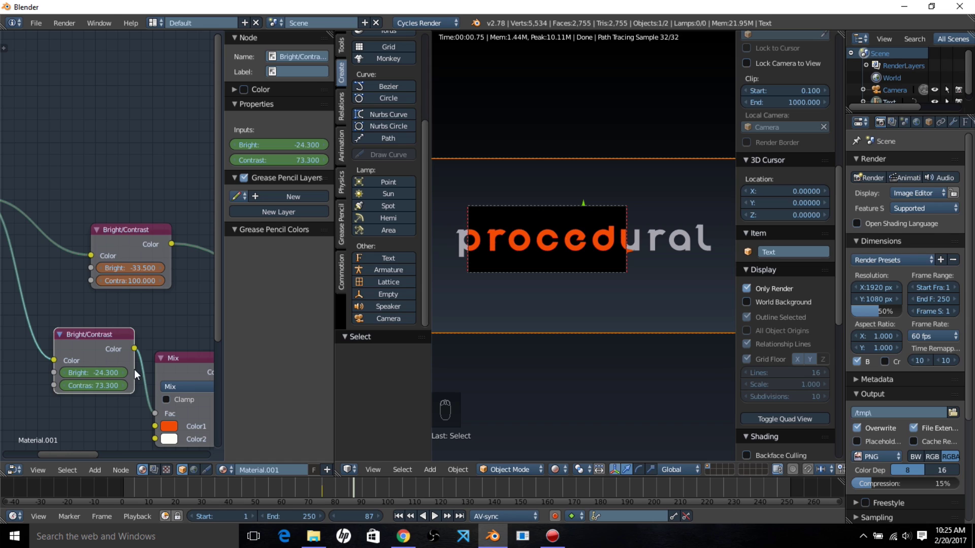
key(i)
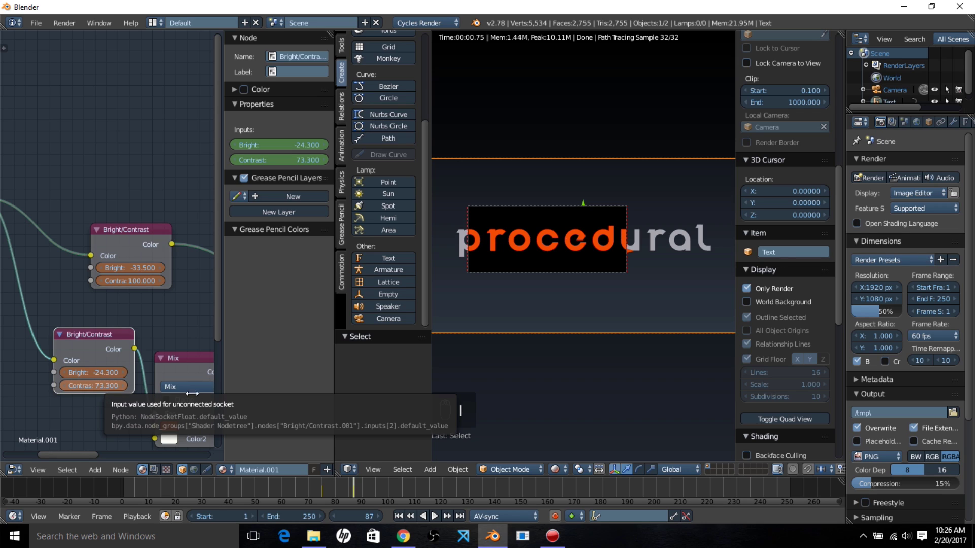
key(shift+alt+a)
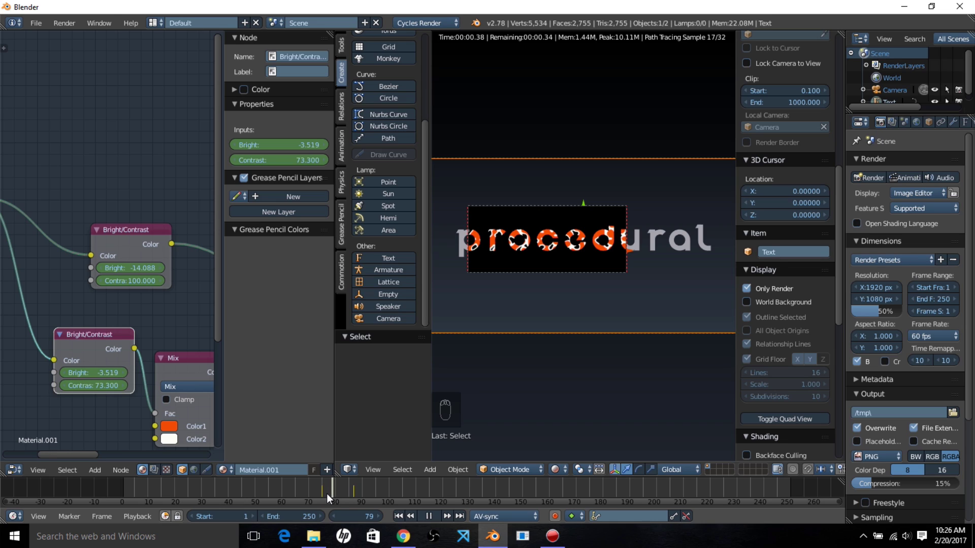
Preview the bleed and try a higher Bright on the lower node at frame 65.
click(297, 483)
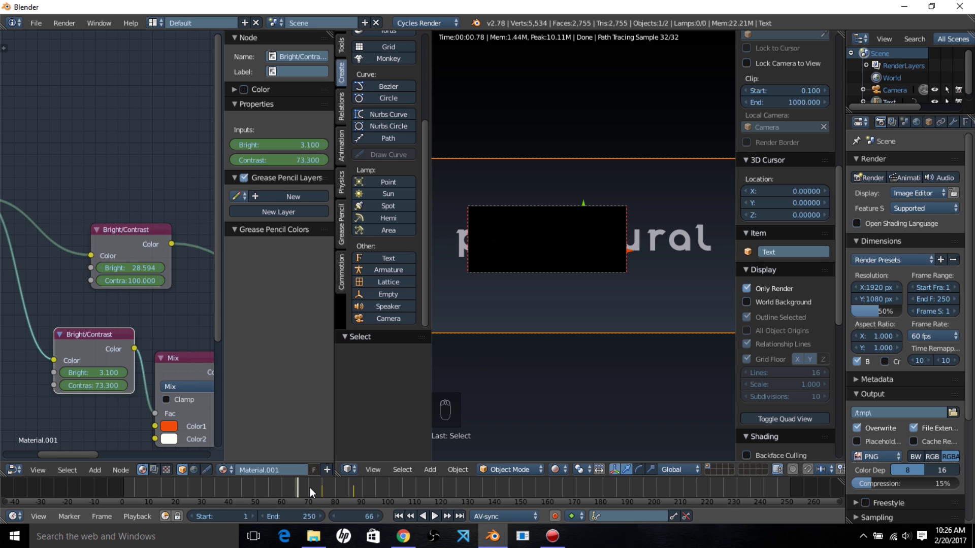
key(alt+a)
key(alt+a)
click(146, 242)
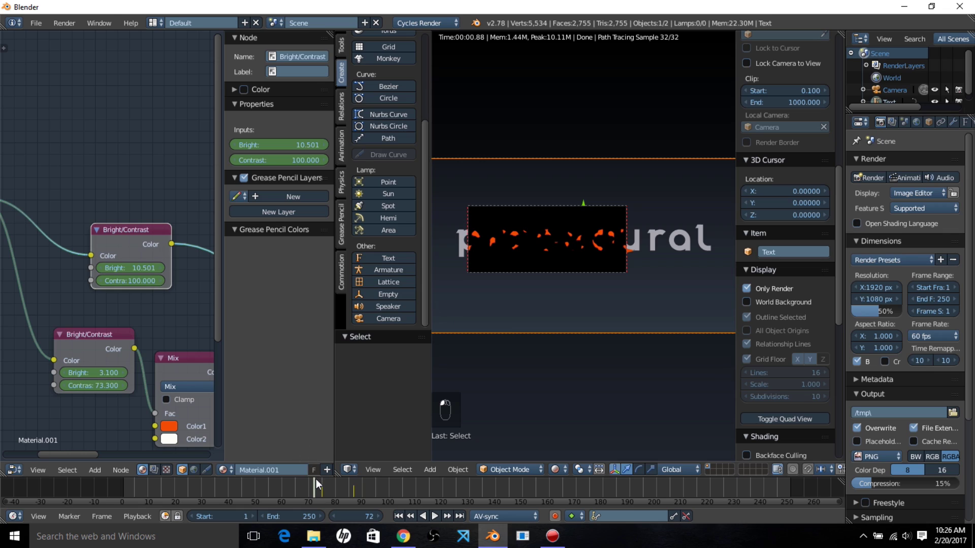
scroll(307, 486, up, 1)
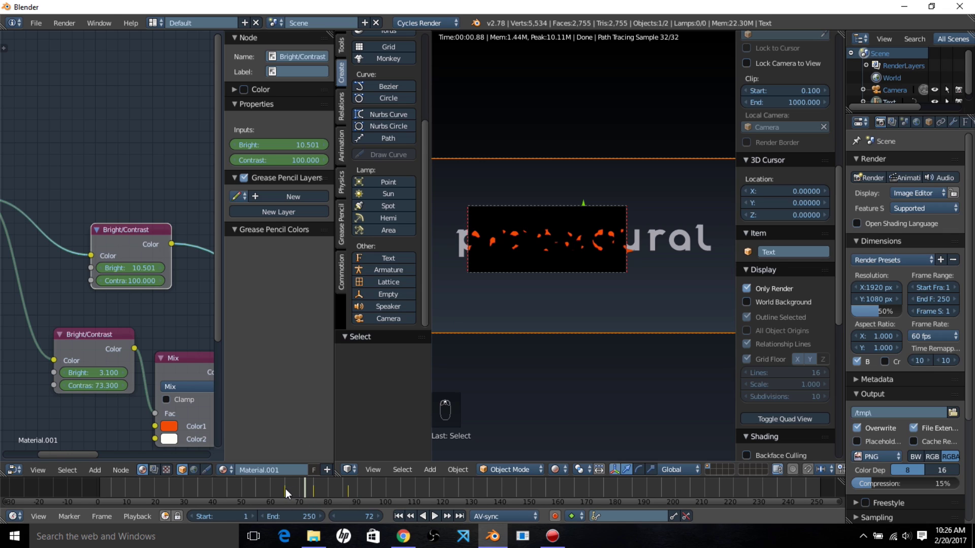
click(285, 489)
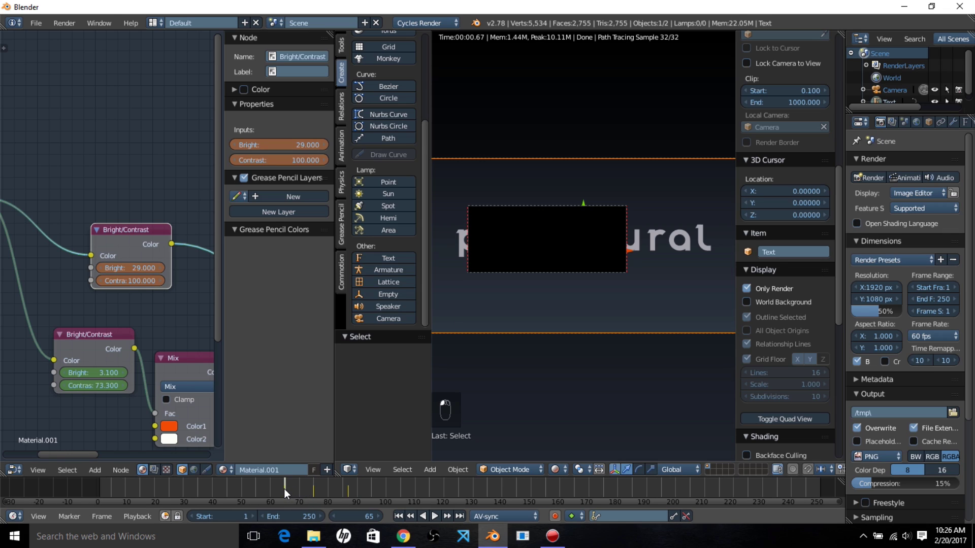
click(102, 346)
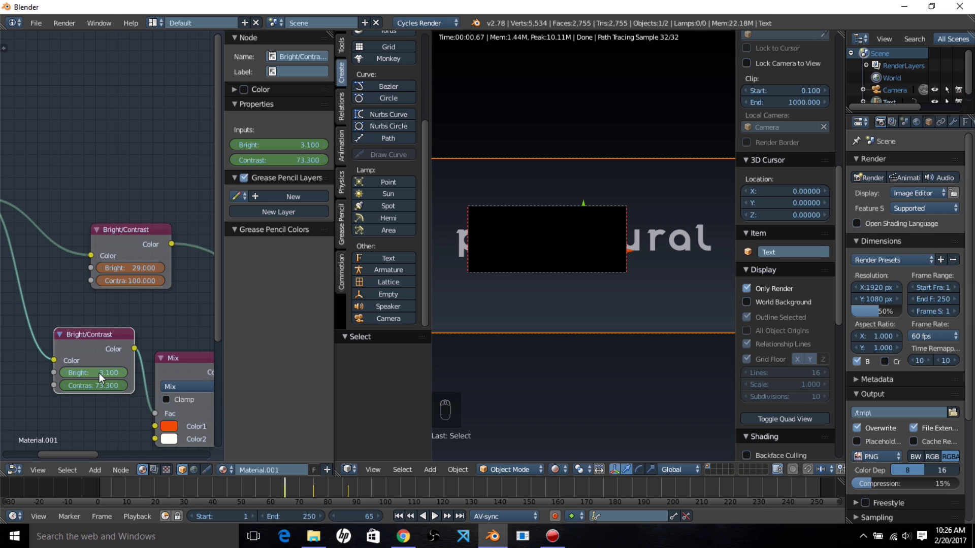
drag(99, 373, 208, 373)
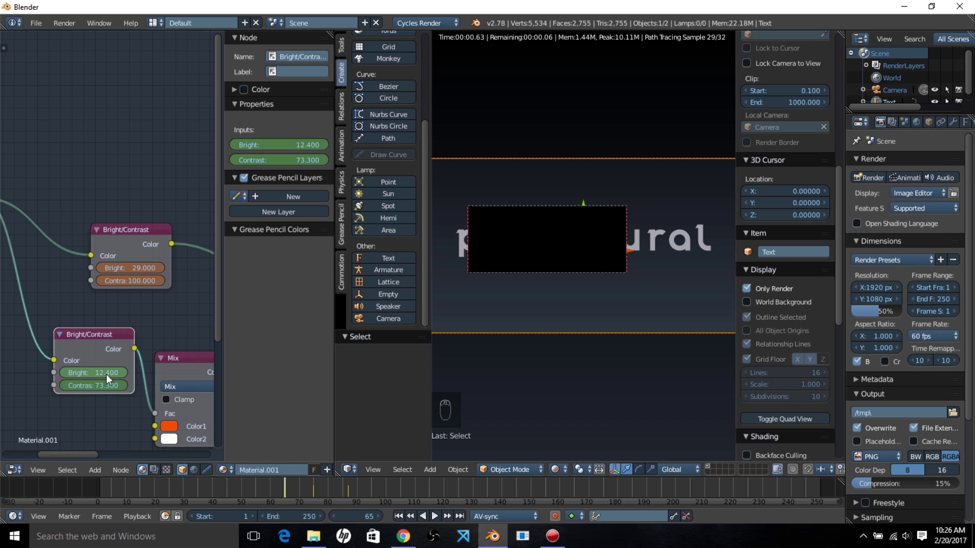
ctrl+scroll(105, 374, up, 4)
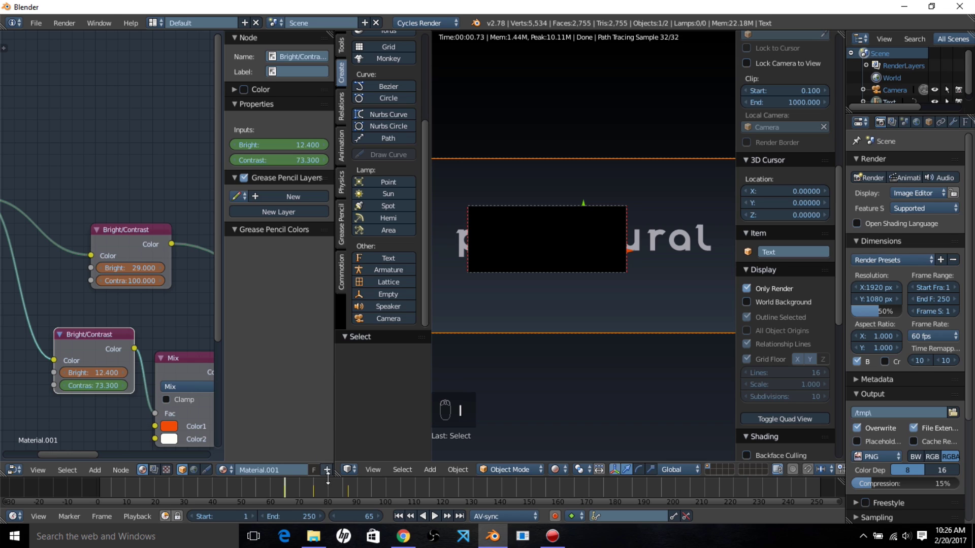
key(alt+a)
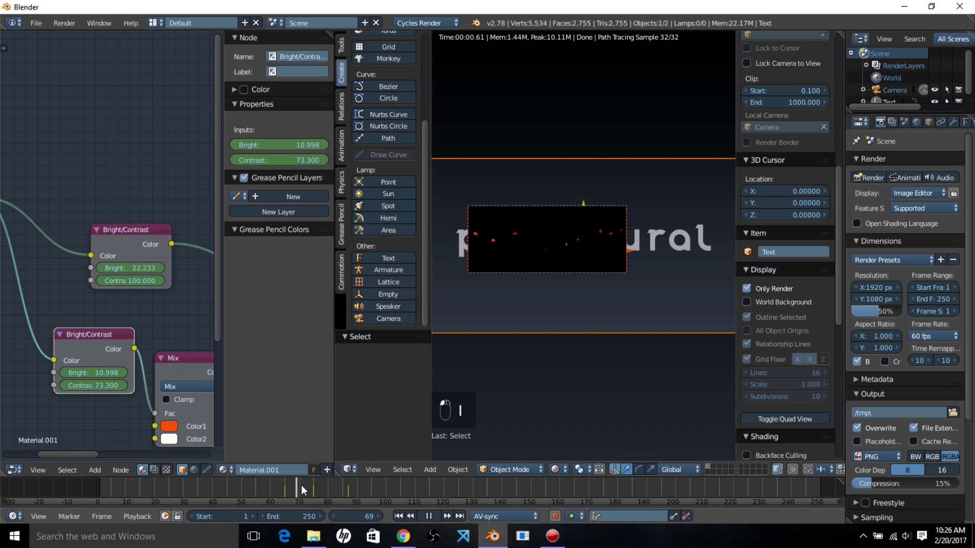
drag(316, 489, 303, 488)
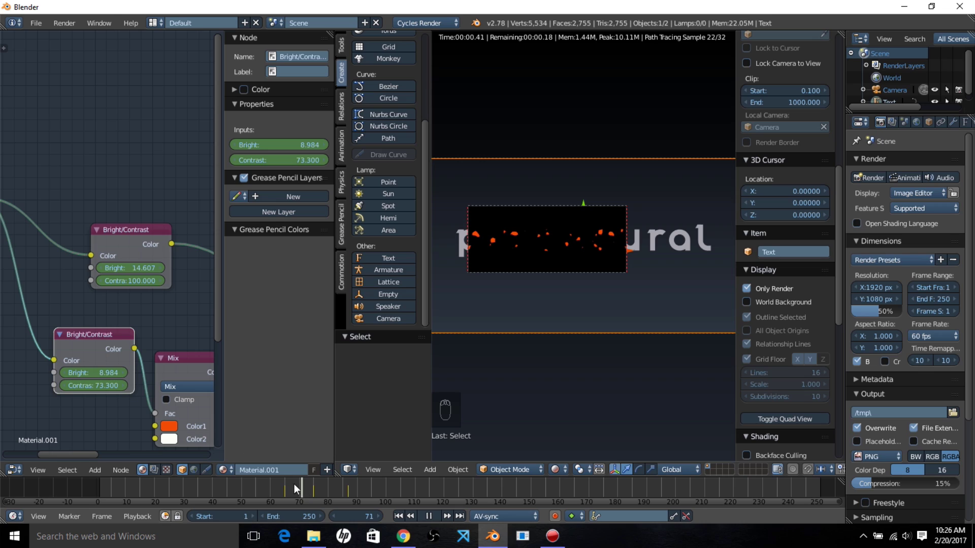
key(alt+a)
mouse_move(101, 374)
mouse_down()
mouse_move(143, 373)
mouse_move(97, 377)
mouse_up()
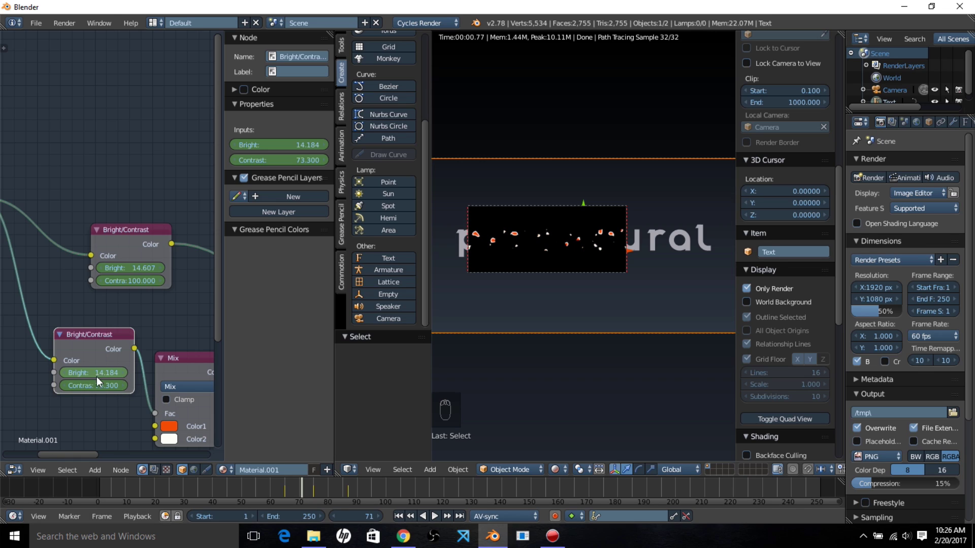
Key the lower node's Bright at 14.8 on frame 65 and check frames 69 to 75.
click(285, 489)
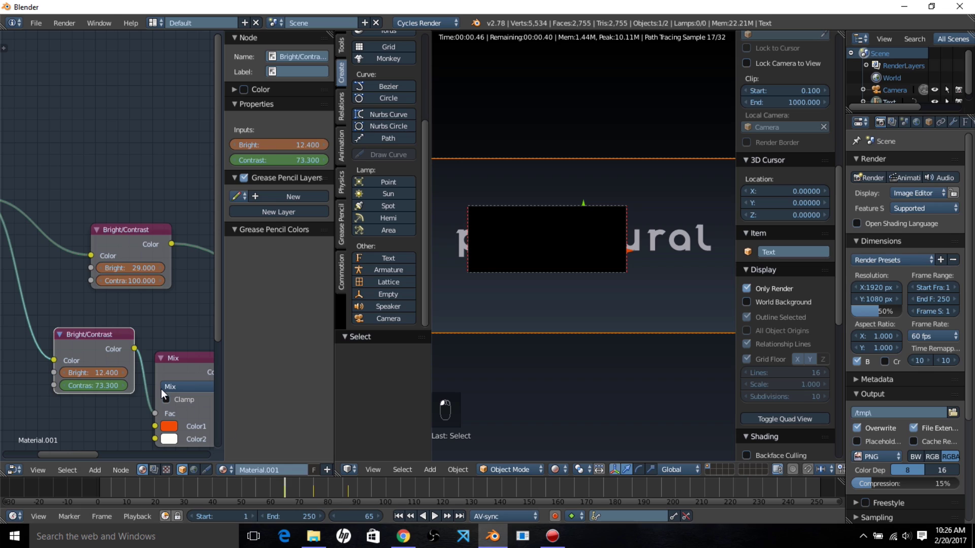
click(96, 374)
text(14.8)
key(Return)
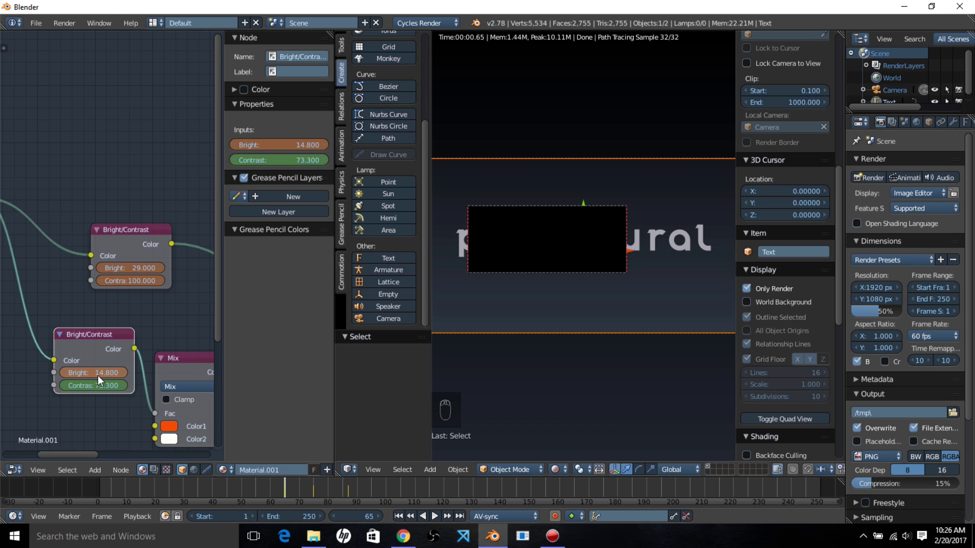
key(i)
drag(300, 489, 306, 489)
click(313, 489)
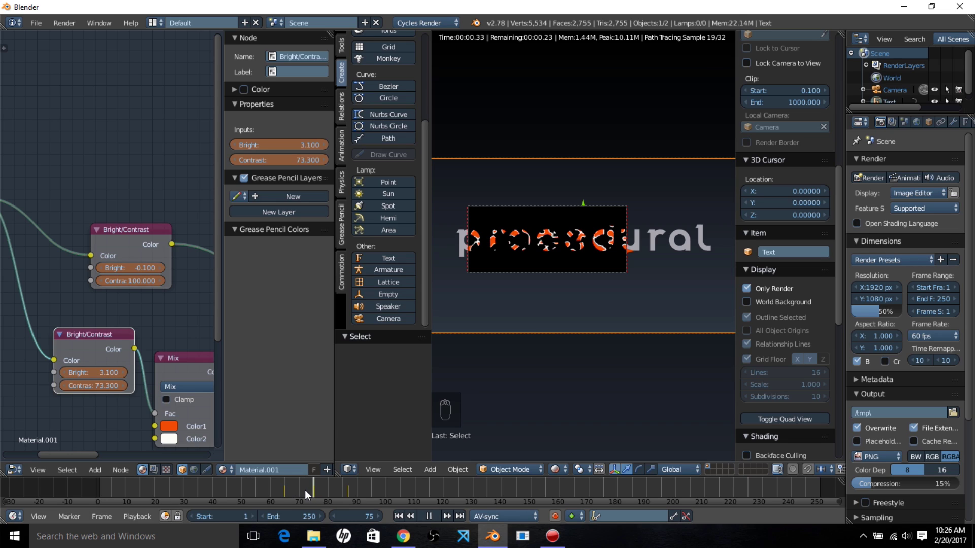
click(296, 489)
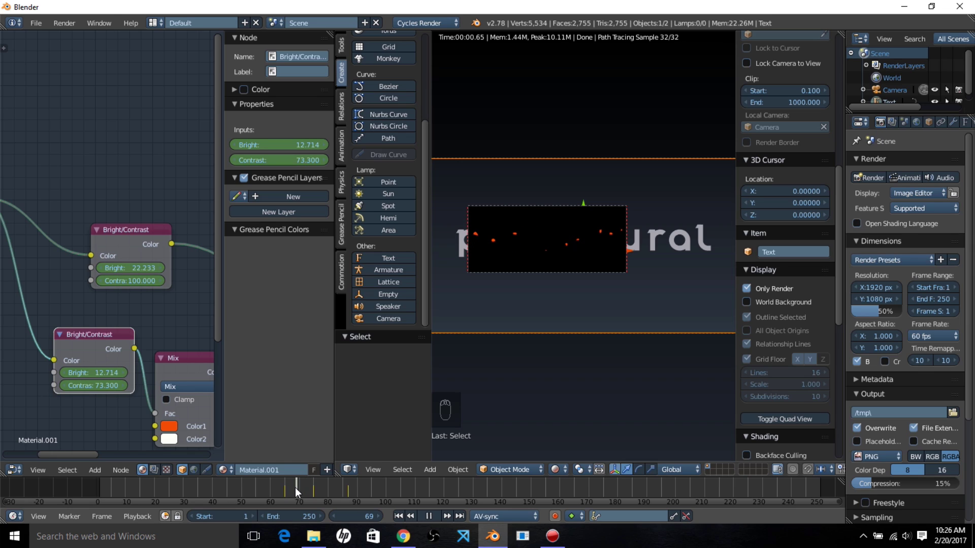
mouse_move(279, 145)
mouse_down()
mouse_move(312, 144)
mouse_move(298, 145)
mouse_up()
scroll(568, 309, up, 2)
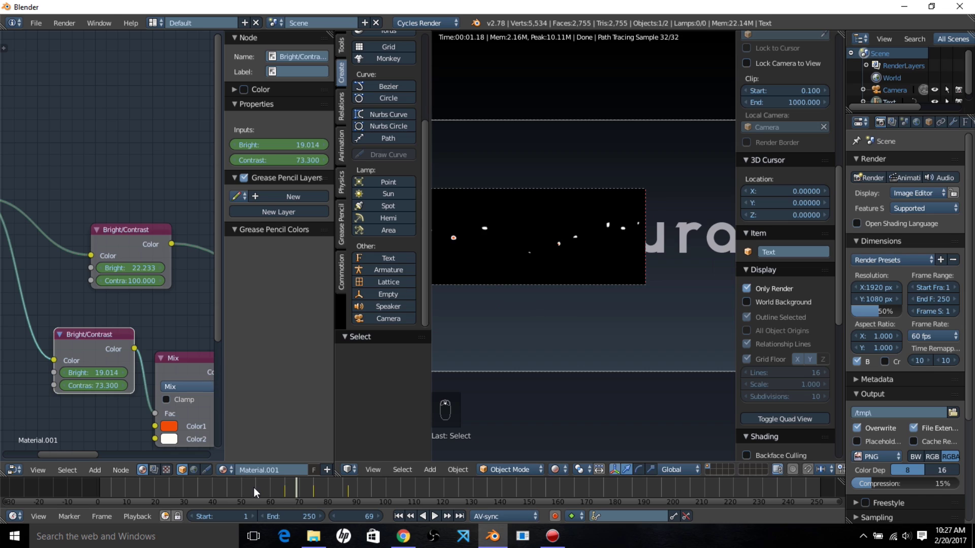
Change the lower node's Bright at frame 65 to 20 and preview up to frame 73.
click(286, 487)
click(95, 374)
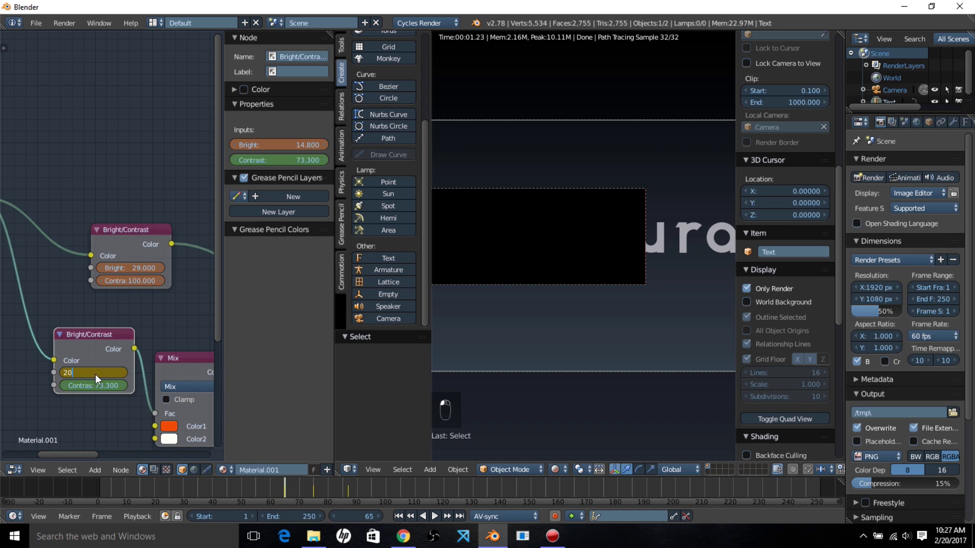
text(20)
key(Return)
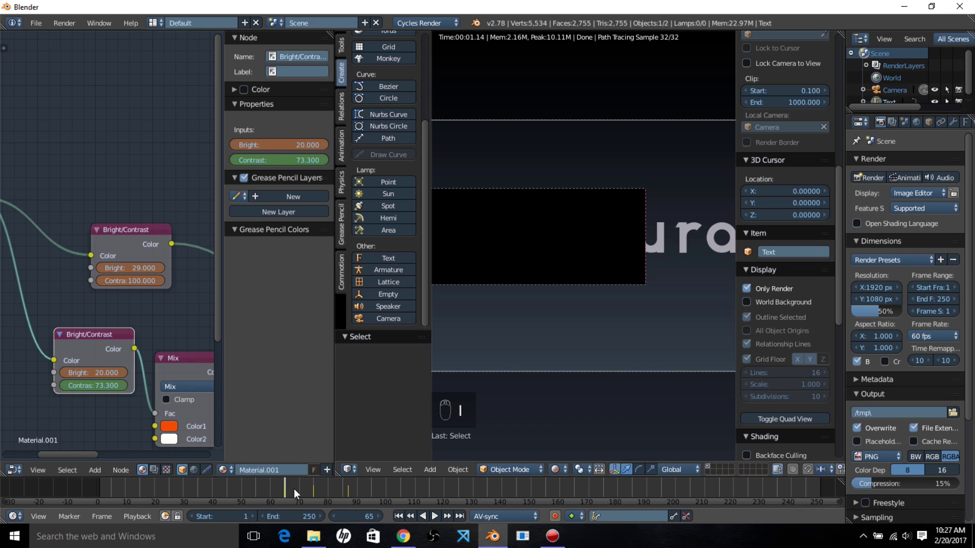
mouse_move(294, 489)
mouse_down()
mouse_move(327, 489)
mouse_move(294, 487)
mouse_up()
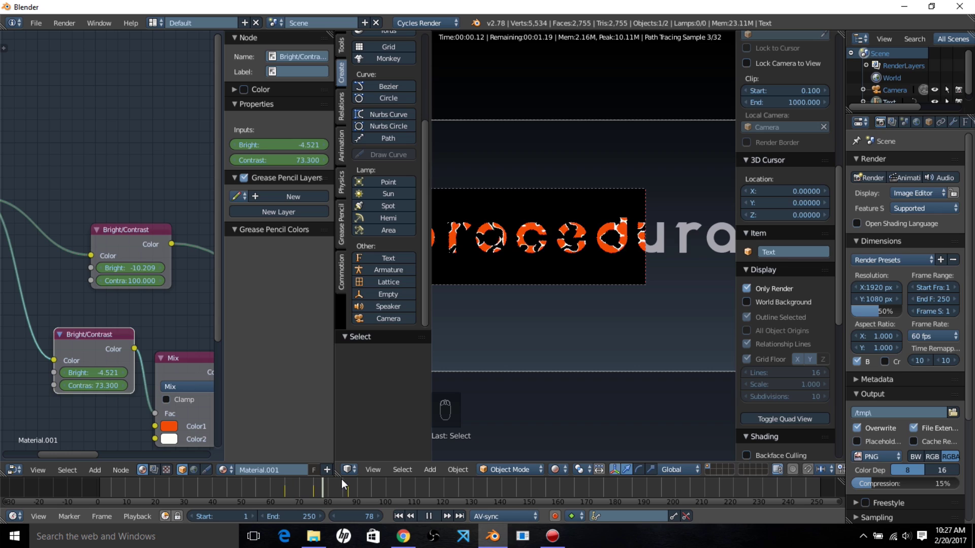
click(308, 500)
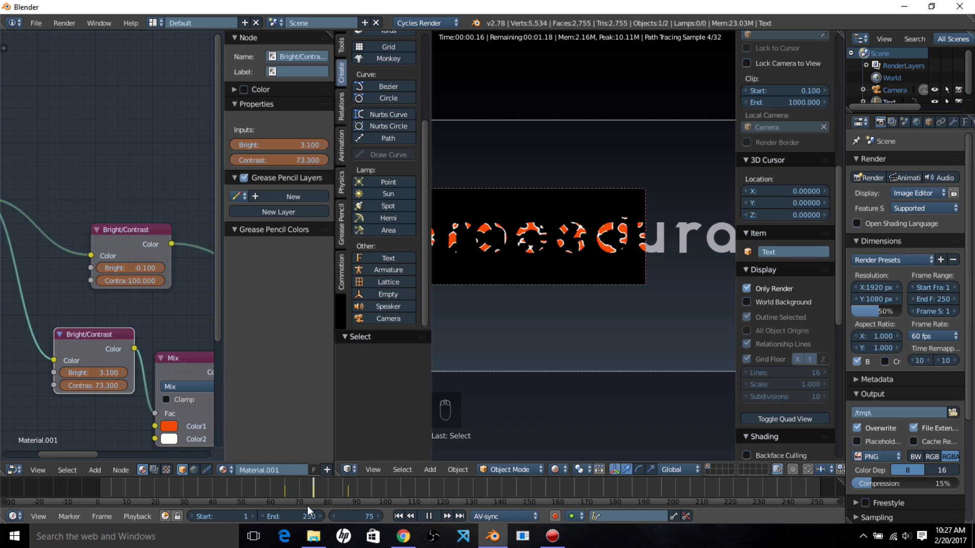
key(alt+a)
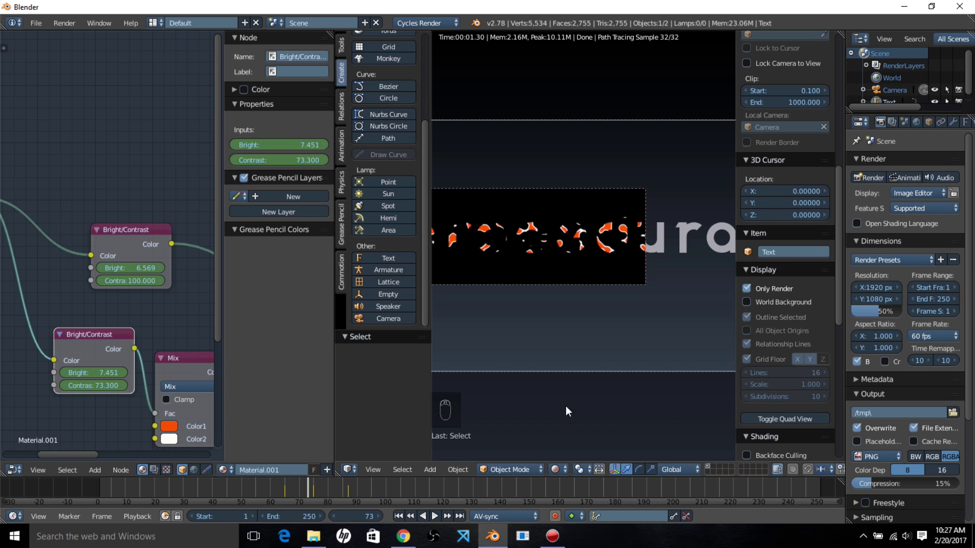
scroll(599, 372, down, 2)
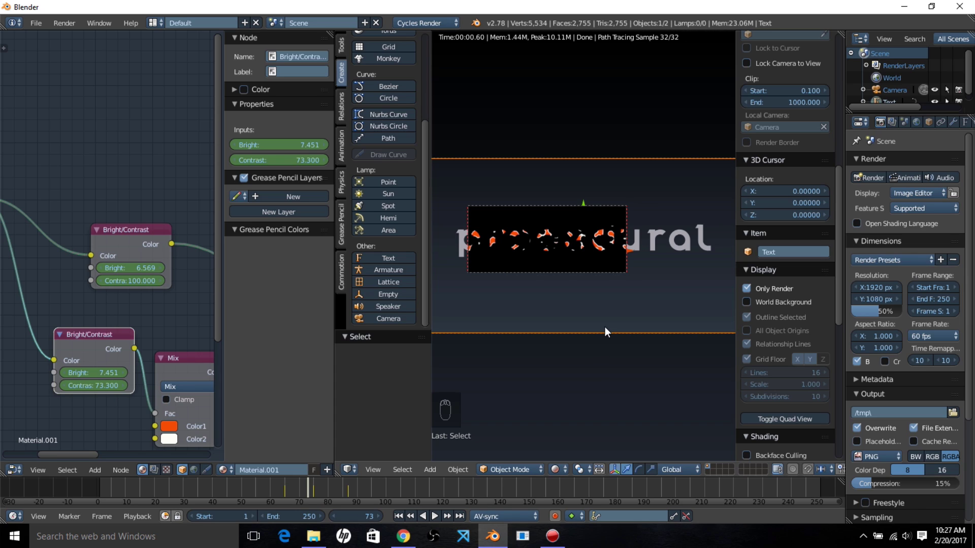
Clear the render region, switch to the Dope Sheet, and move the selected keyframes to about frame 112.
key(ctrl+alt+b)
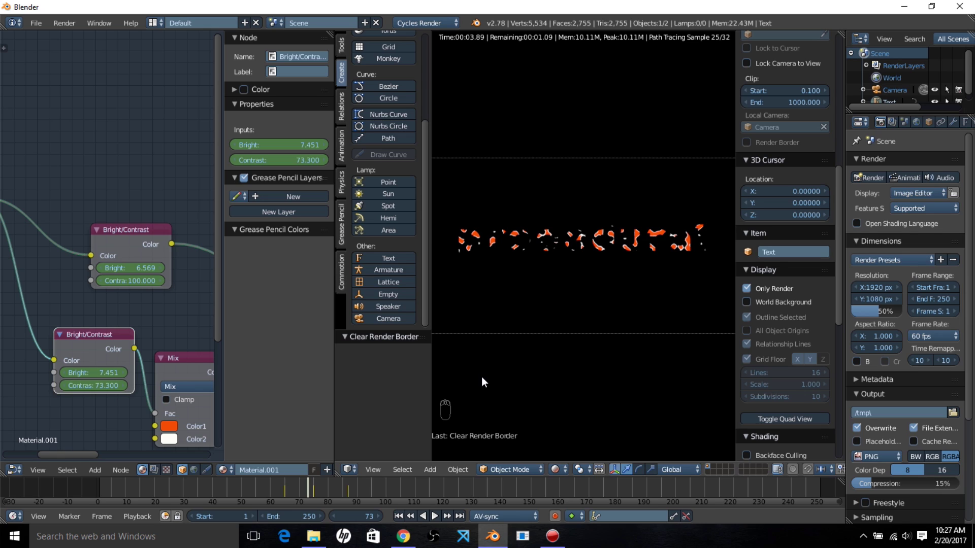
click(14, 469)
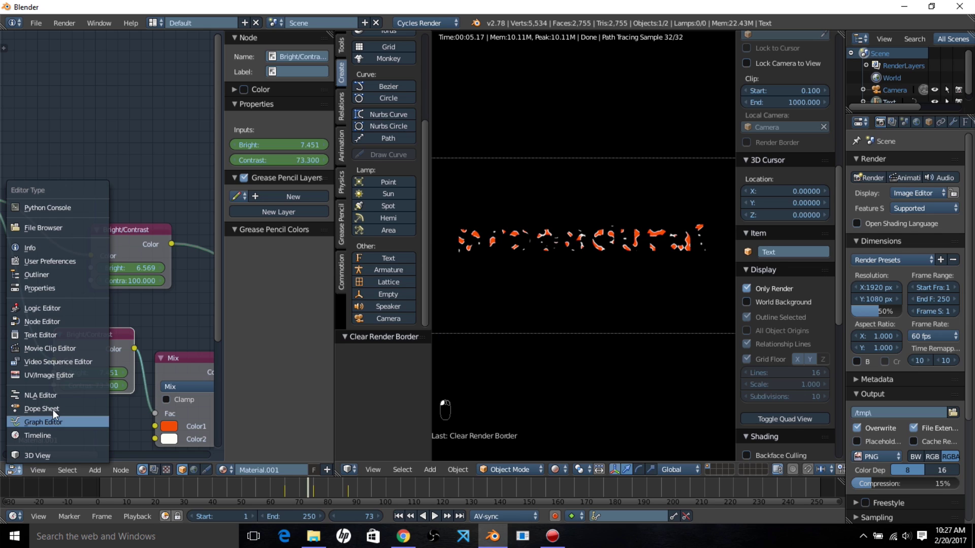
click(54, 409)
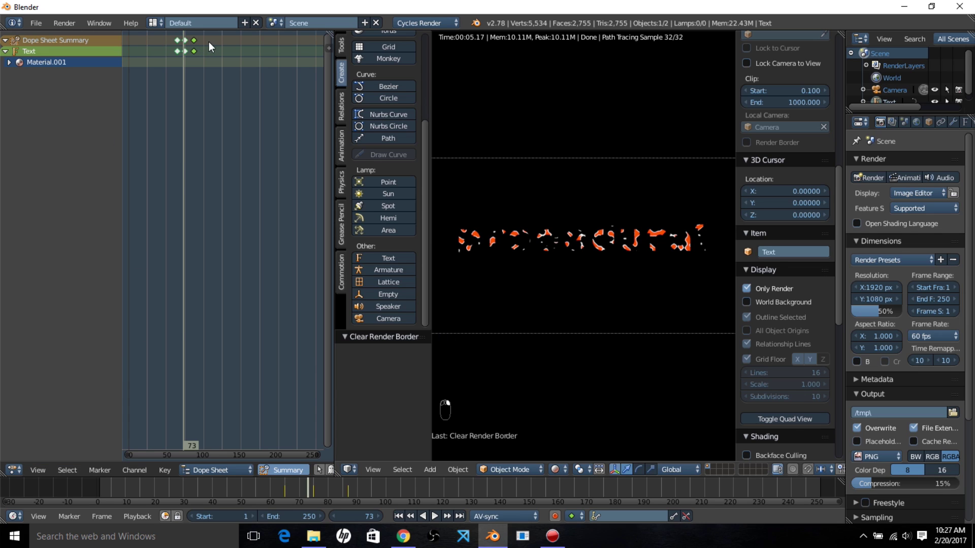
key(g)
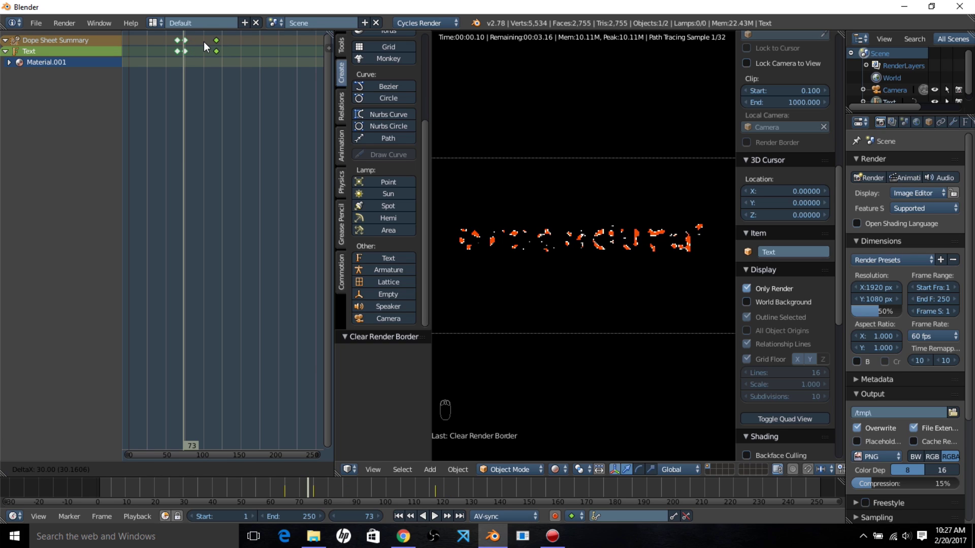
click(203, 42)
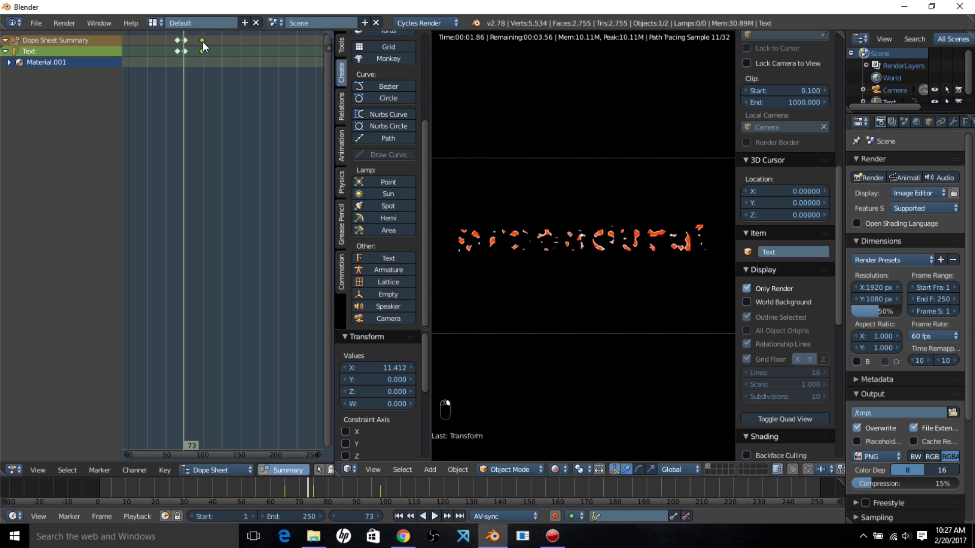
key(g)
click(212, 41)
Move the keyframes near frame 73 to about frame 60 and play back the bleed-in.
right_click(176, 40)
key(g)
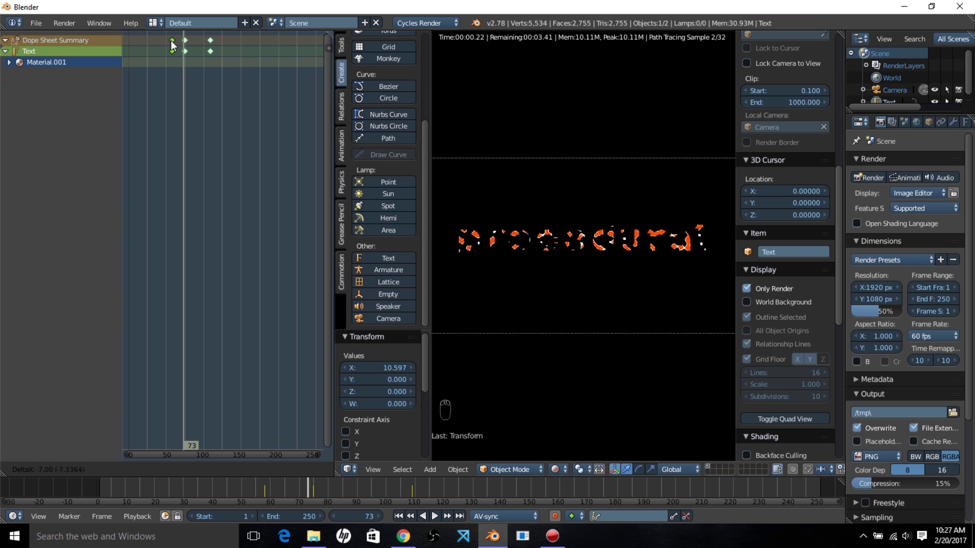
click(169, 41)
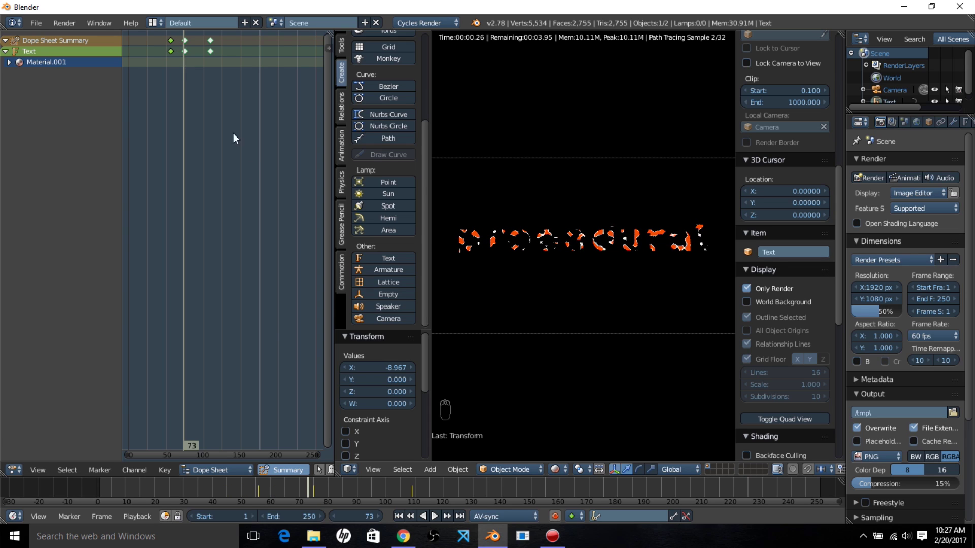
click(264, 490)
key(alt+a)
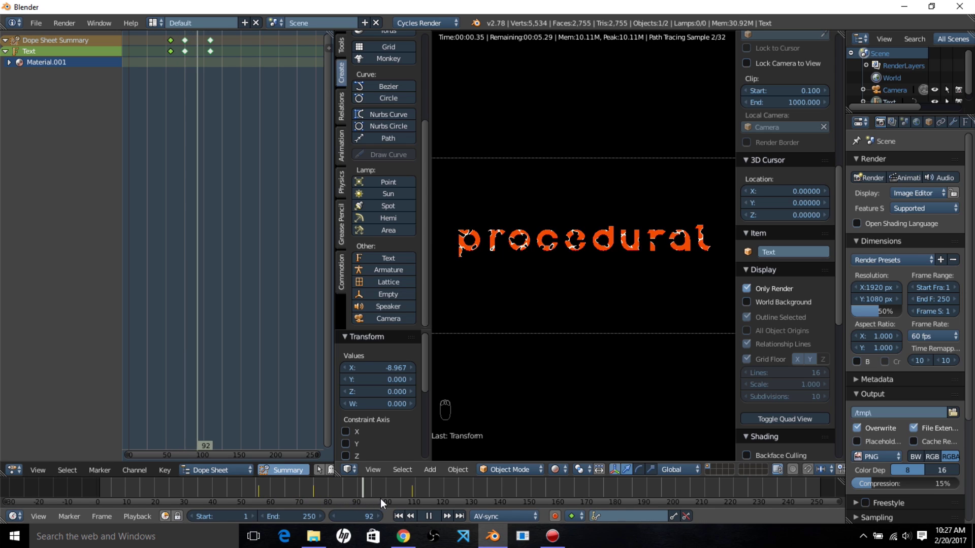
drag(395, 498, 361, 488)
key(space)
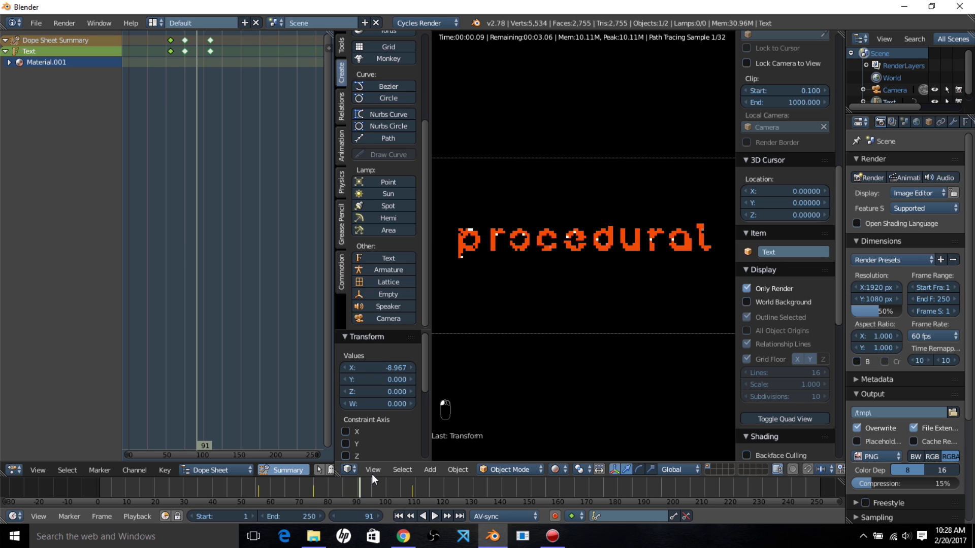
Widen the 3D view and switch it to Solid viewport shading.
drag(332, 290, 186, 290)
click(411, 471)
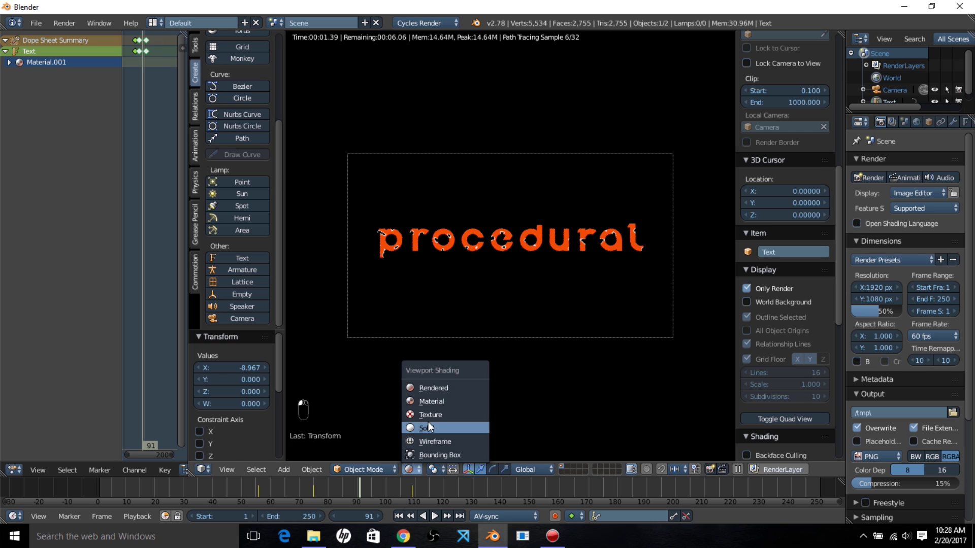
click(428, 427)
scroll(486, 261, up, 2)
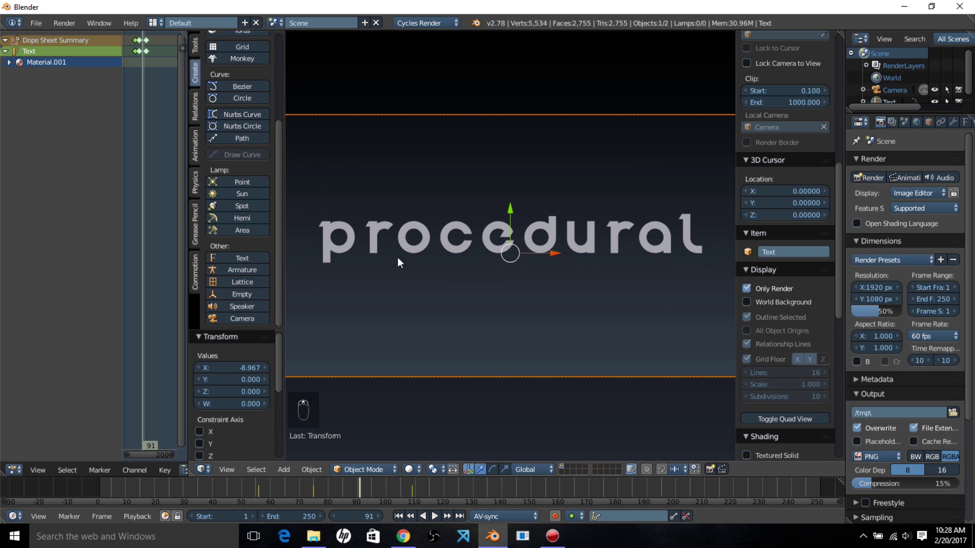
Switch the left area to the Node Editor and pan to Material.001's node tree.
drag(186, 314, 345, 325)
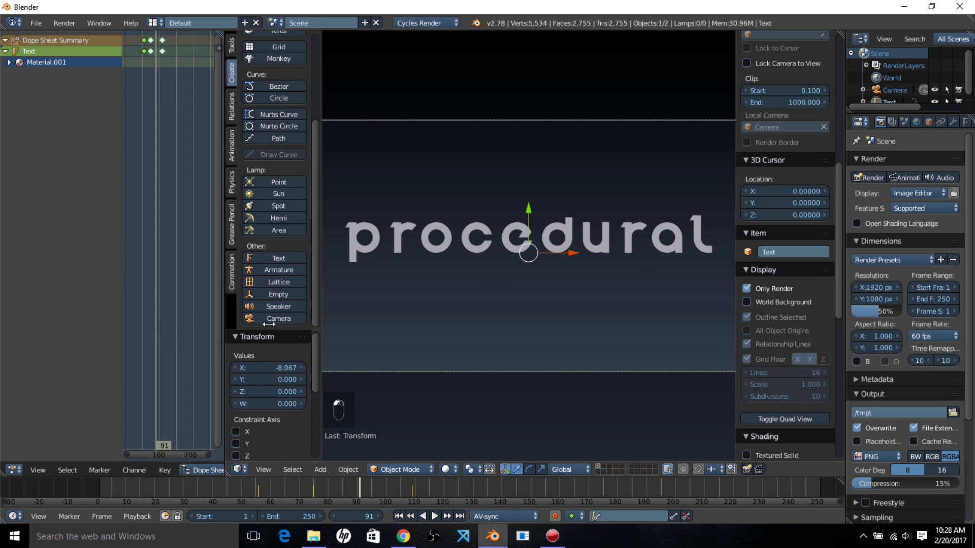
click(14, 470)
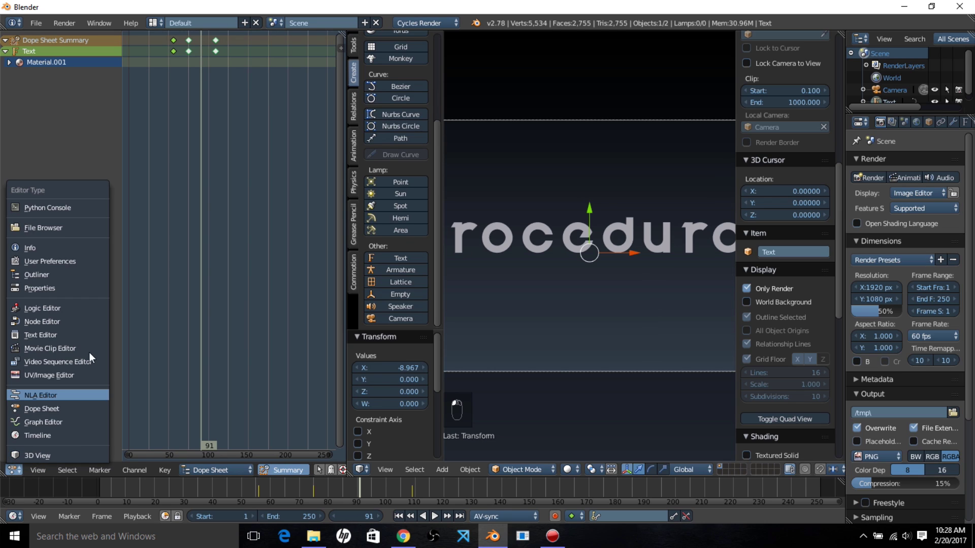
click(69, 321)
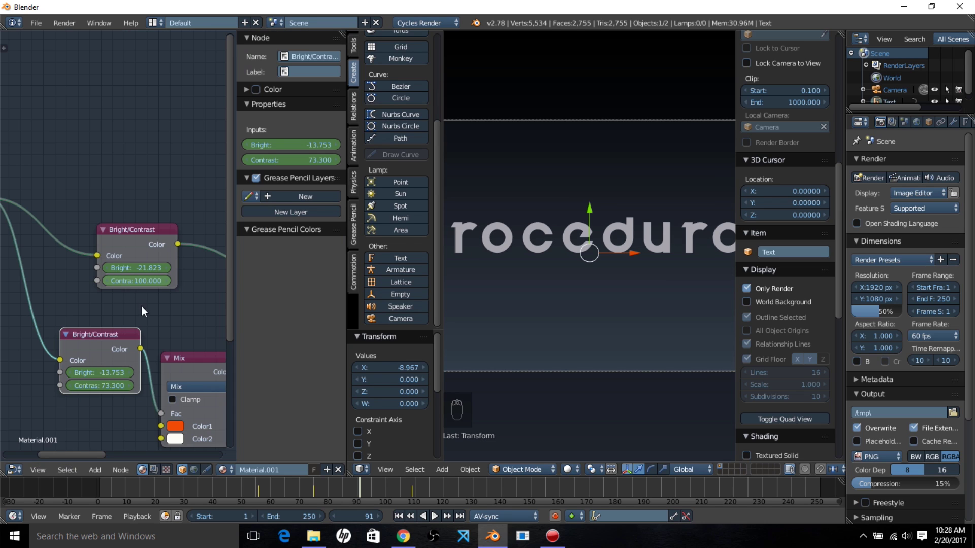
scroll(126, 320, down, 3)
scroll(152, 335, down, 2)
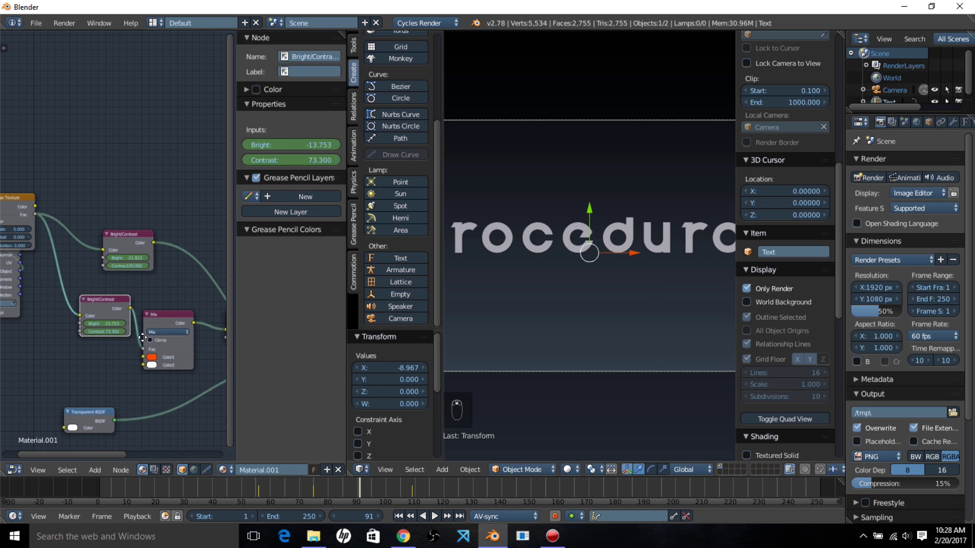
scroll(82, 339, up, 2)
middle_drag(83, 338, 29, 274)
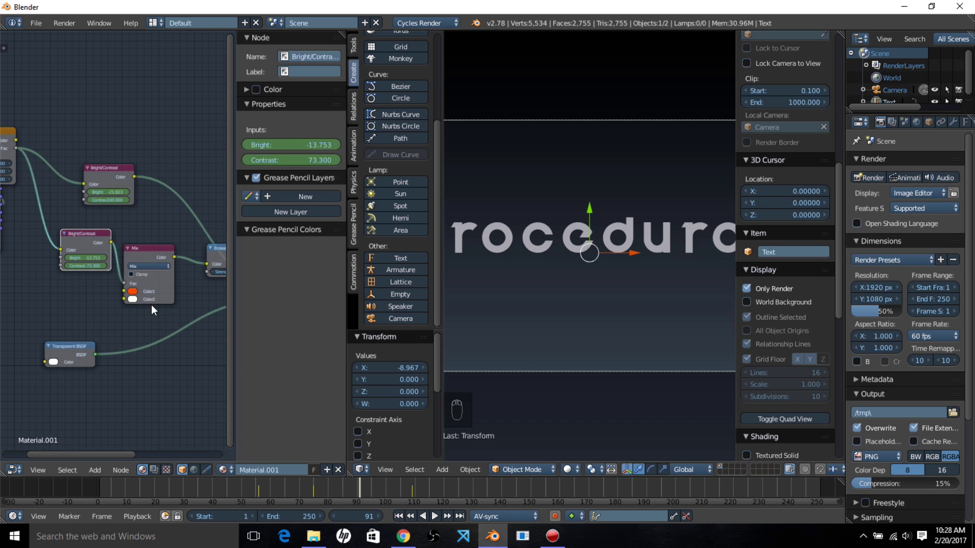
middle_drag(189, 298, 130, 285)
scroll(197, 276, down, 1)
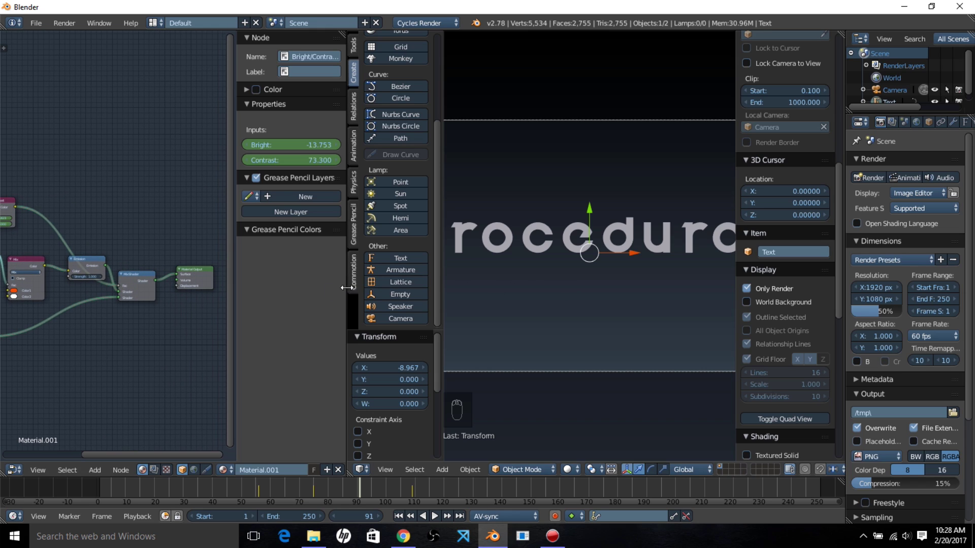
Set the output to MPEG video with an MPEG-4 container and MPEG-4(divx) codec.
drag(346, 288, 180, 294)
scroll(604, 292, down, 2)
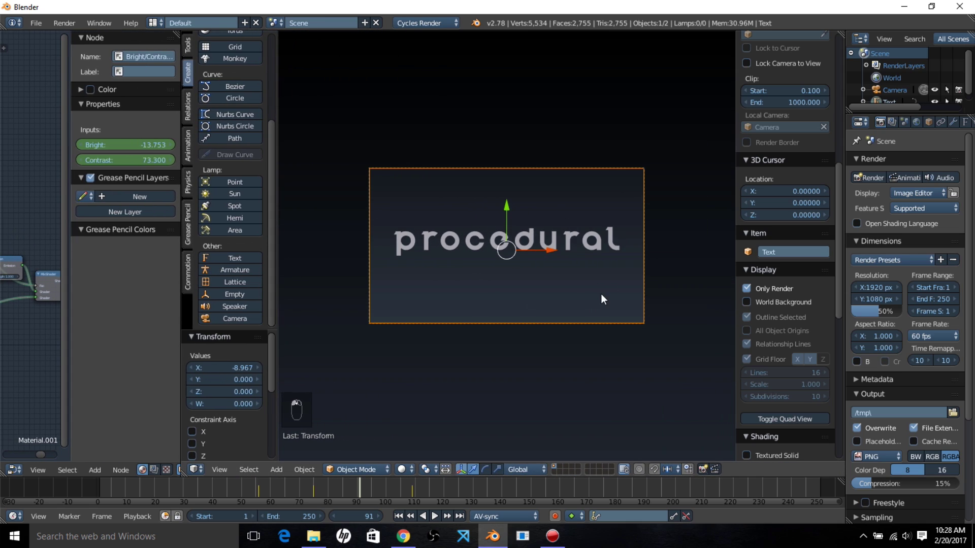
scroll(889, 391, down, 6)
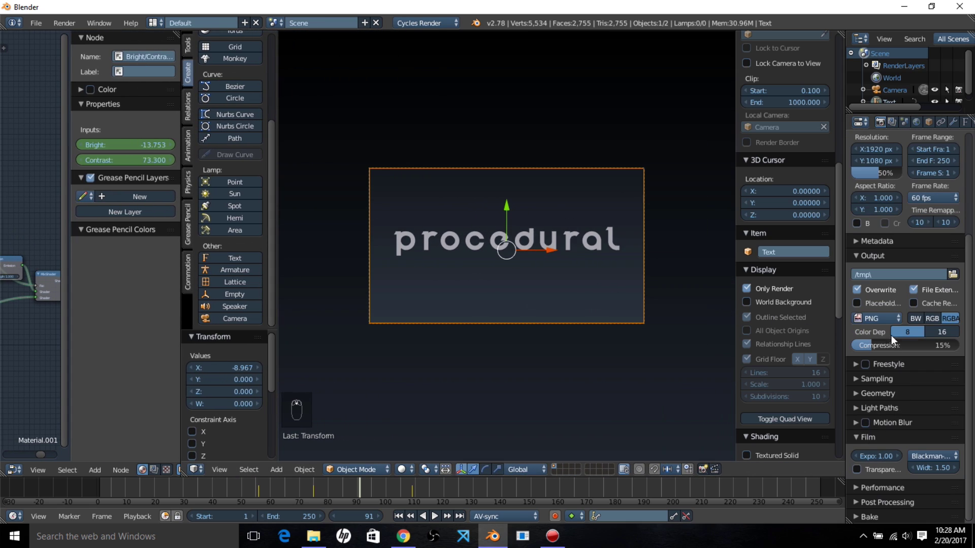
click(887, 320)
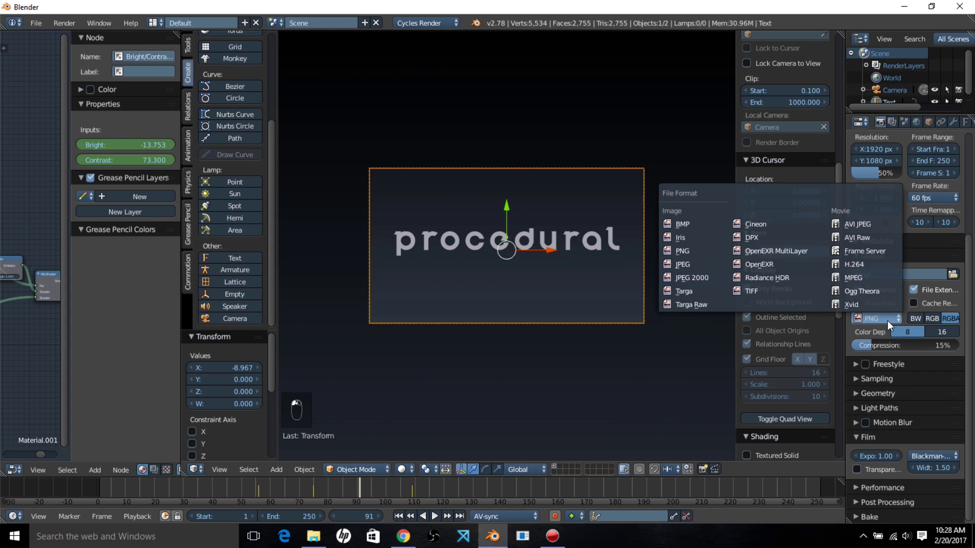
click(863, 280)
click(892, 370)
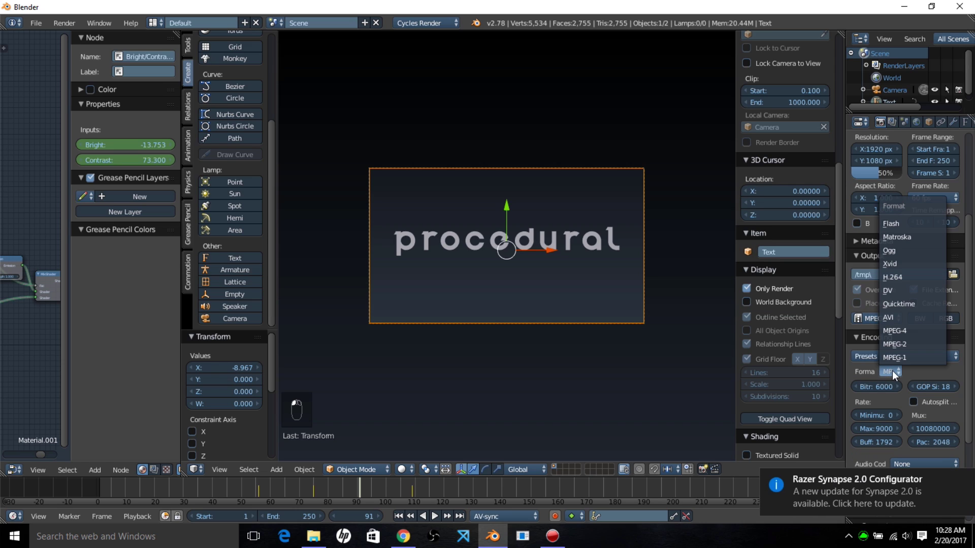
click(915, 331)
click(943, 370)
click(922, 317)
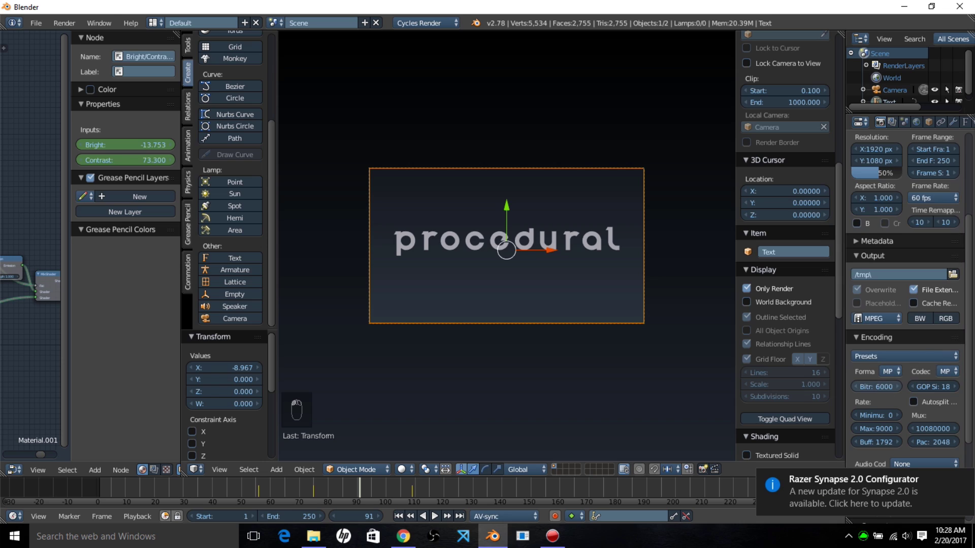
Set bitrate and maximum rate to 14000 and make the frame range 52 to 116.
click(877, 386)
text(1400)
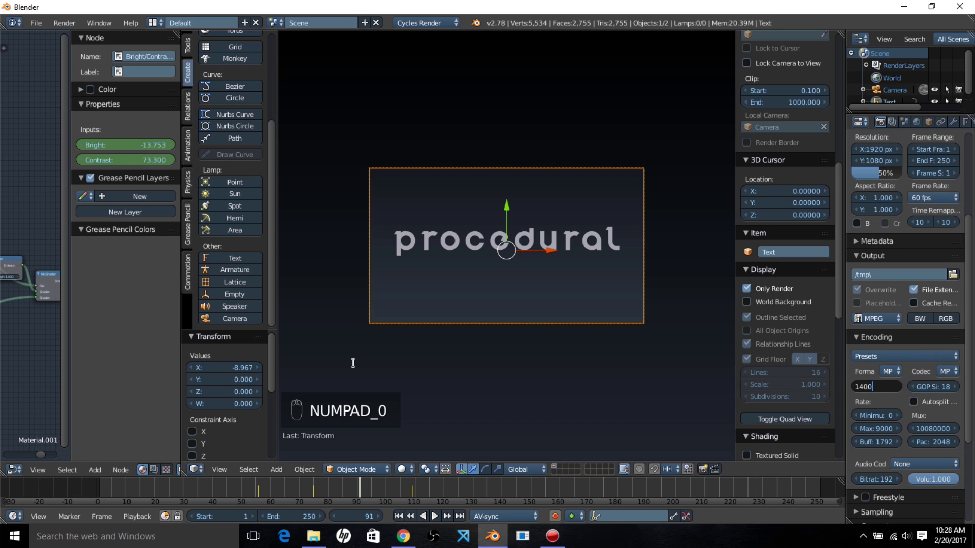
text(0)
key(Return)
double_click(863, 427)
text(14000)
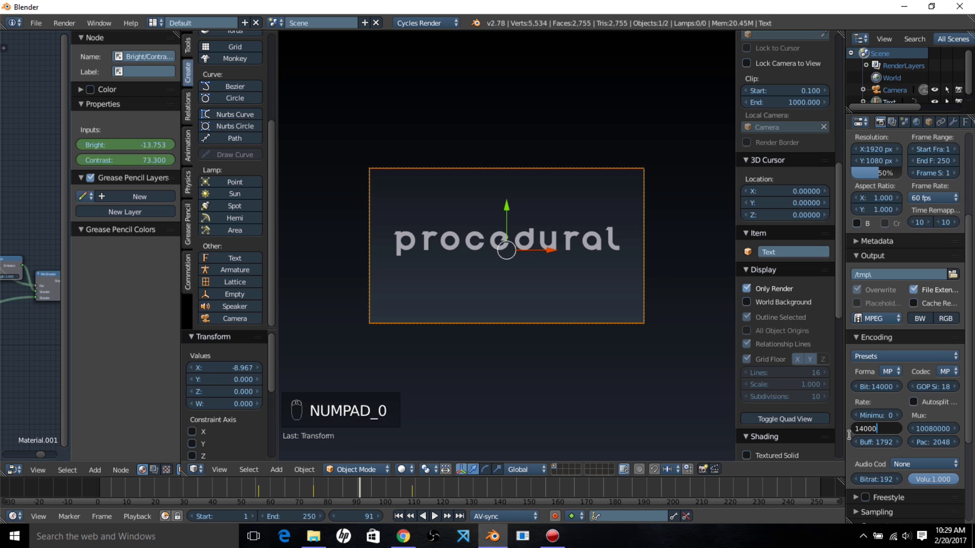
key(Return)
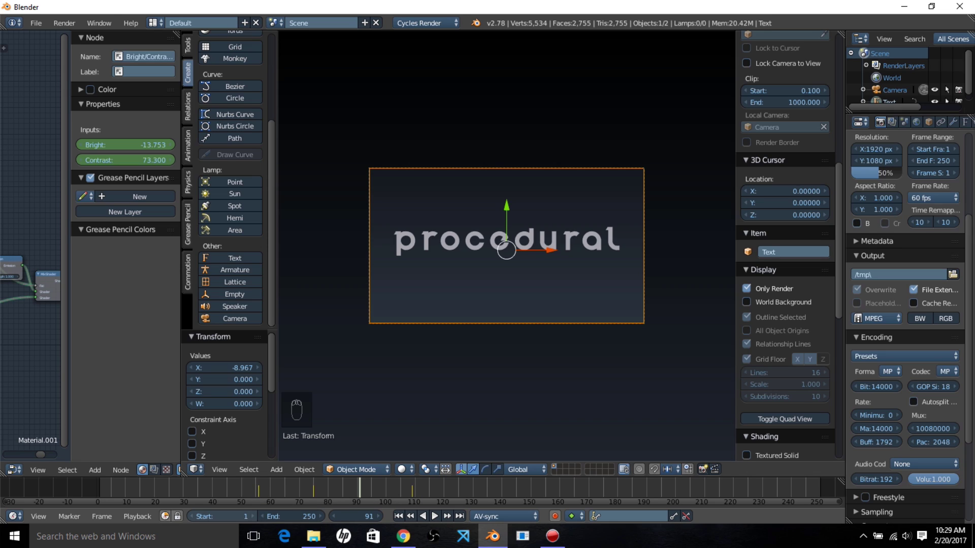
mouse_move(223, 517)
mouse_down()
mouse_move(279, 516)
mouse_move(227, 516)
mouse_up()
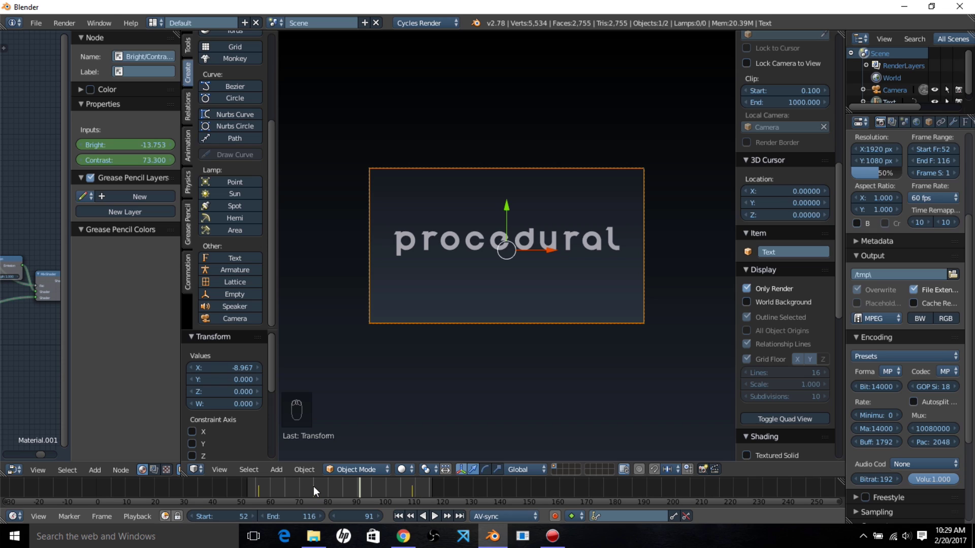
scroll(953, 455, down, 3)
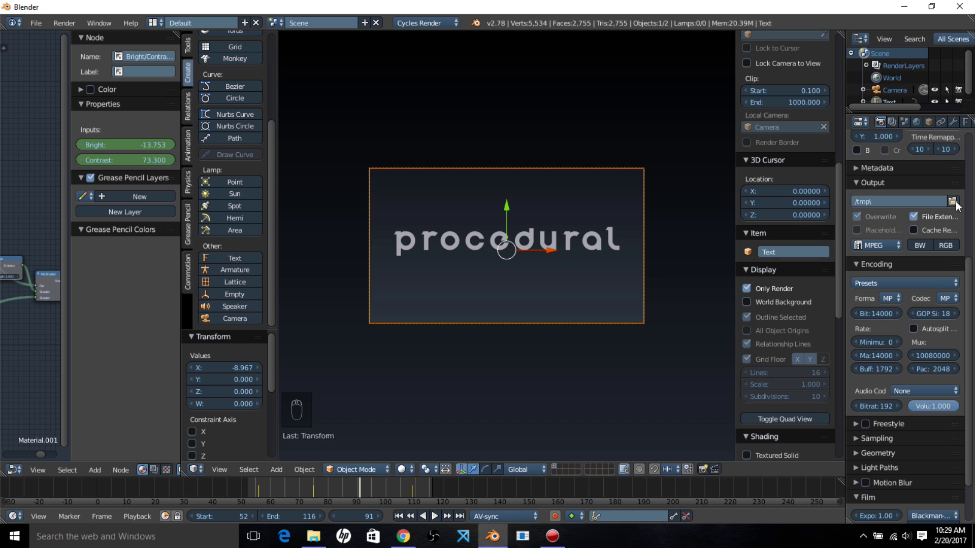
scroll(920, 371, down, 1)
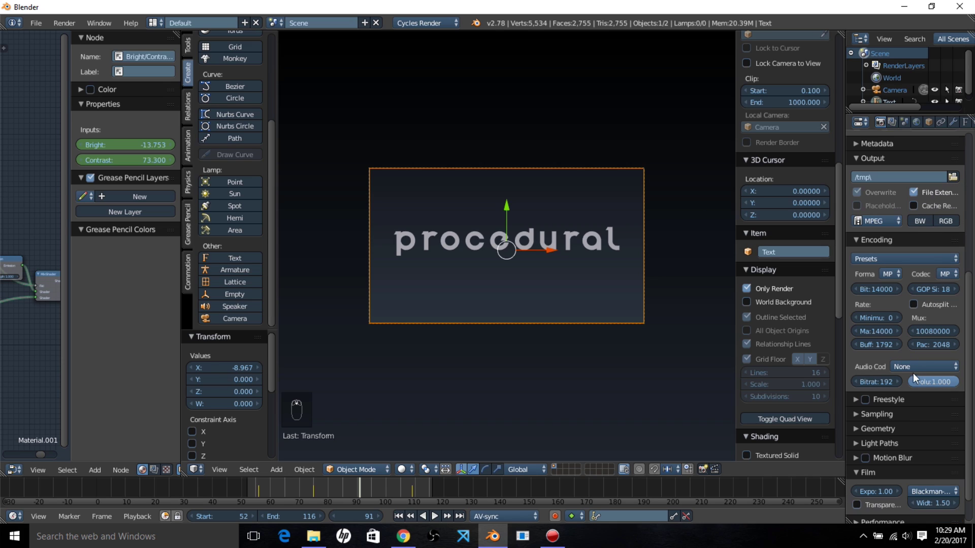
scroll(920, 368, up, 3)
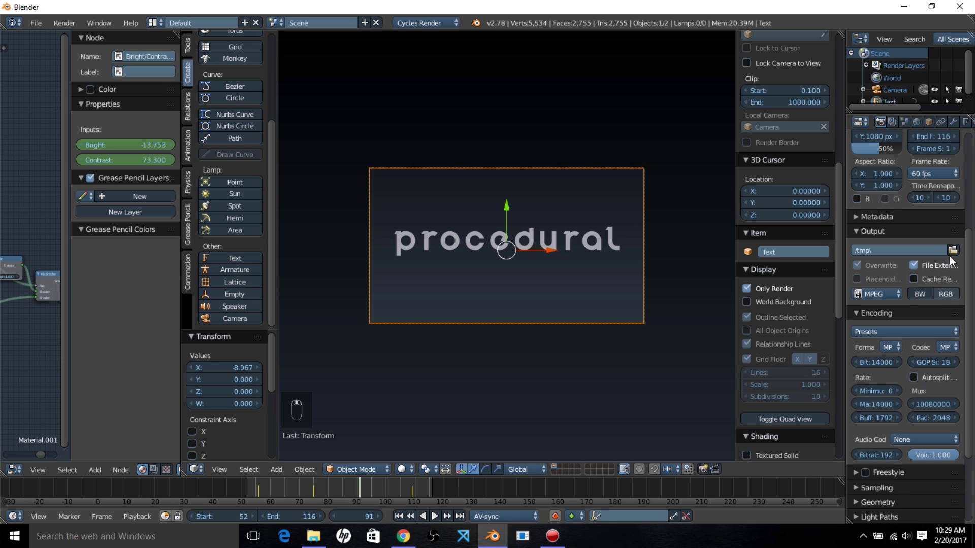
Point the render output path to a Desktop file named 'Proc ink bleed'.
click(952, 250)
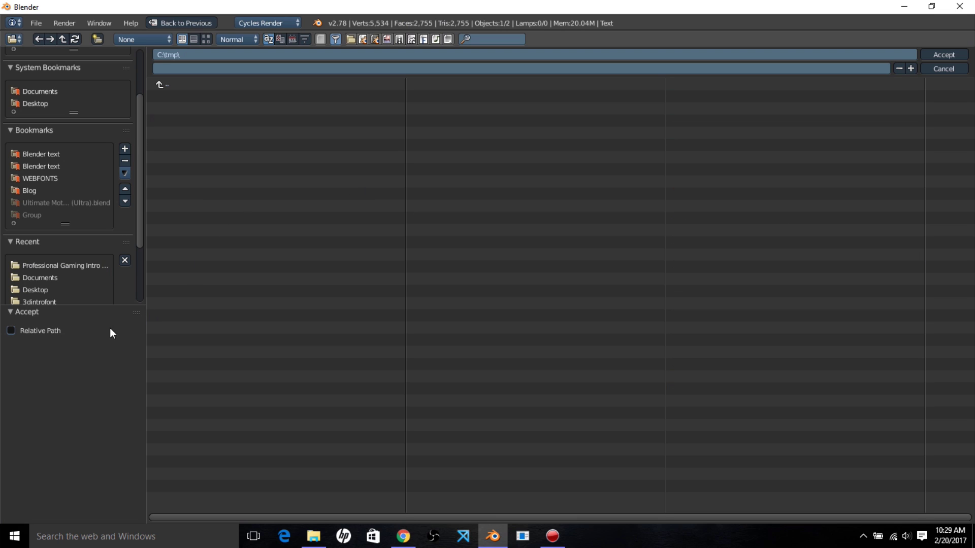
click(32, 290)
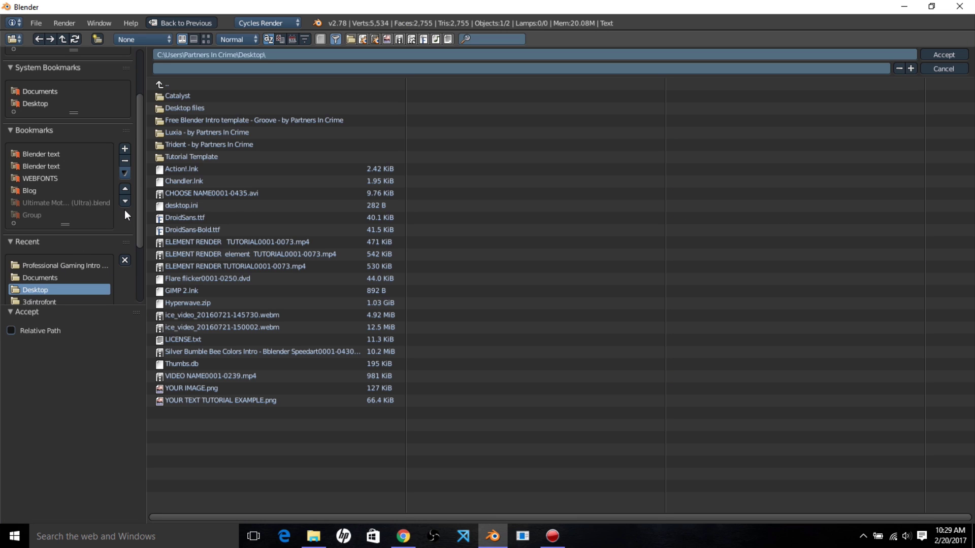
click(195, 72)
text(Proc ink bleed)
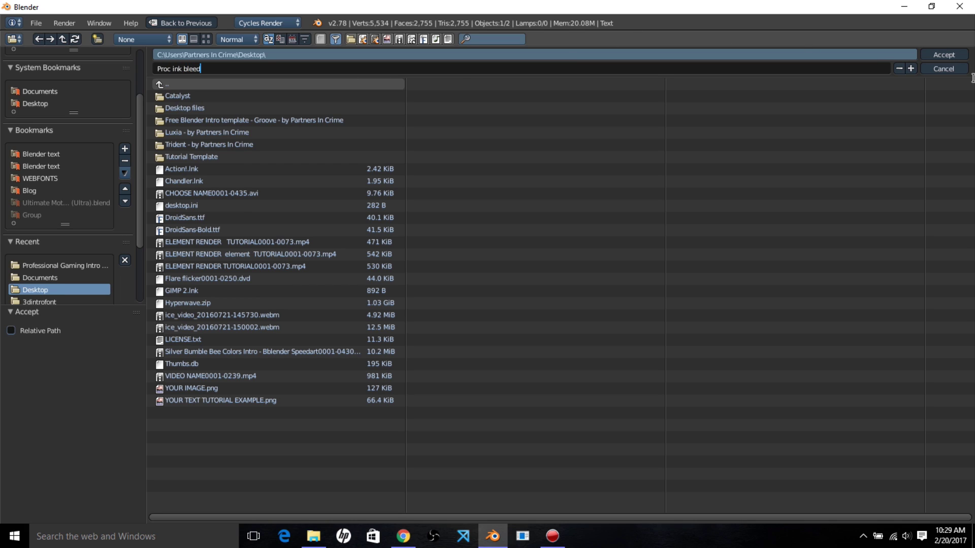
click(951, 69)
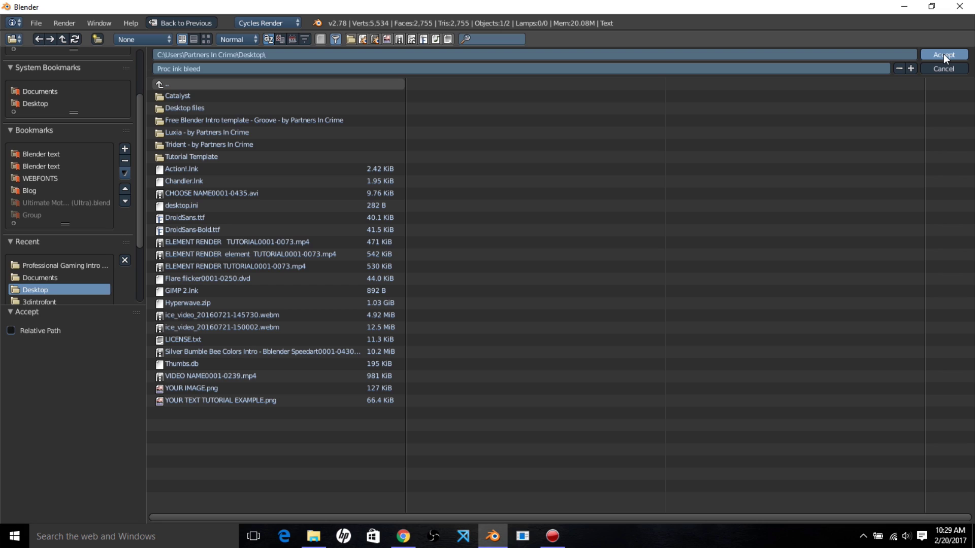
click(943, 54)
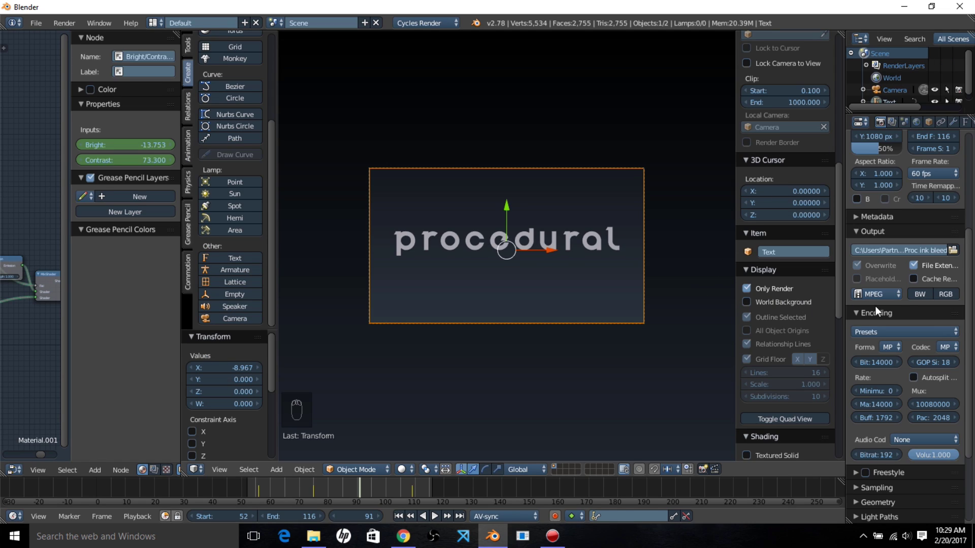